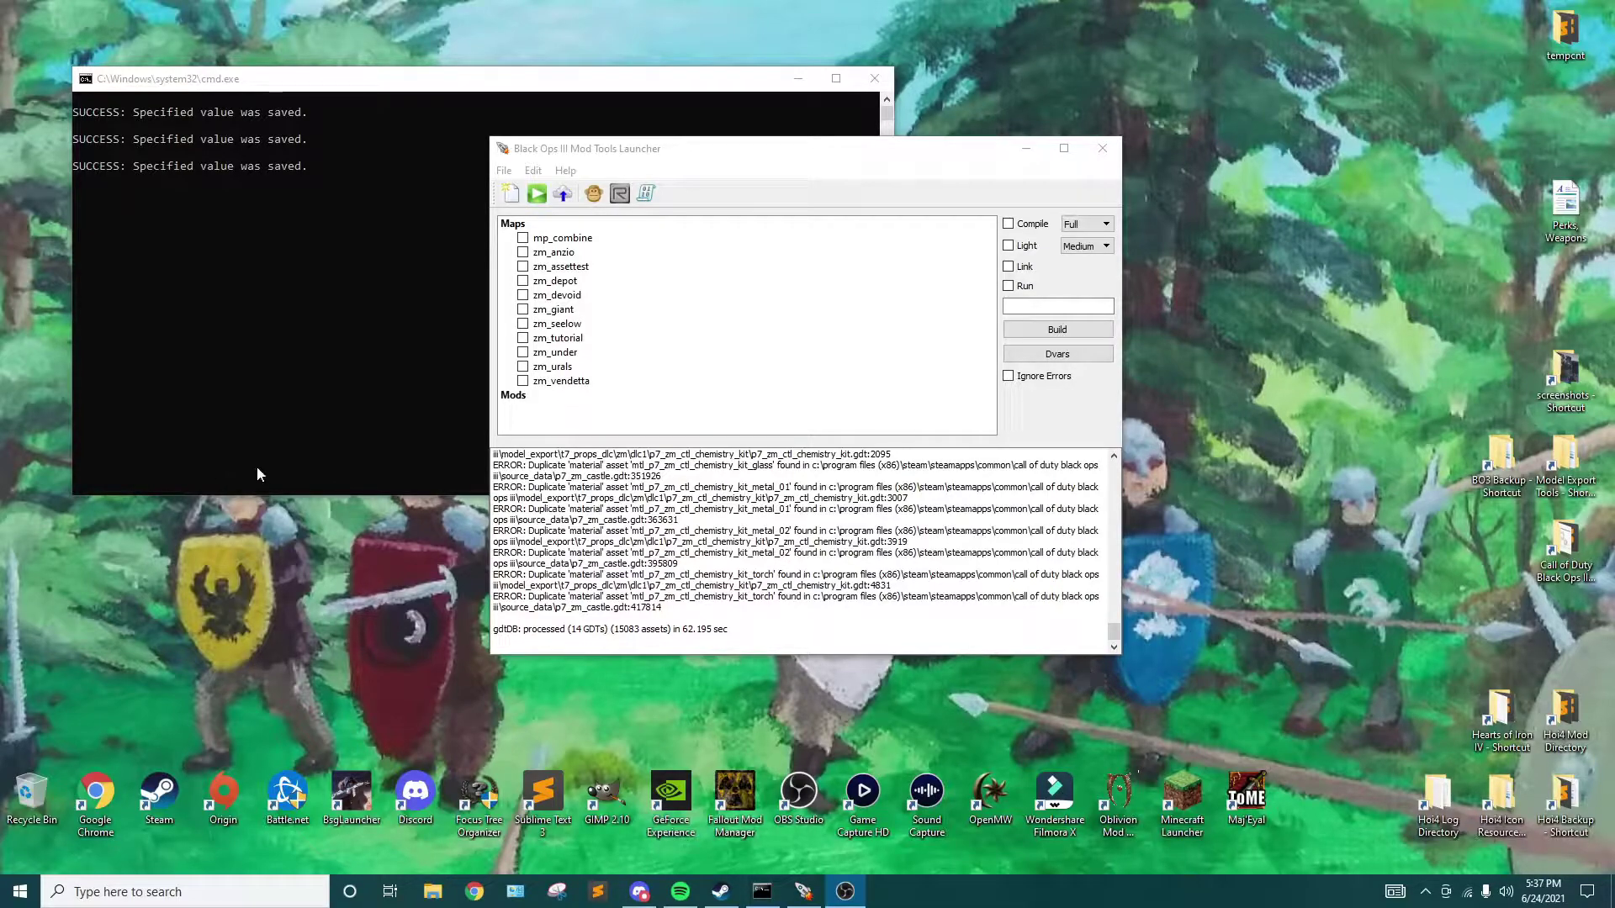
Open the zm_tutorial map in the Radiant level editor
click(524, 339)
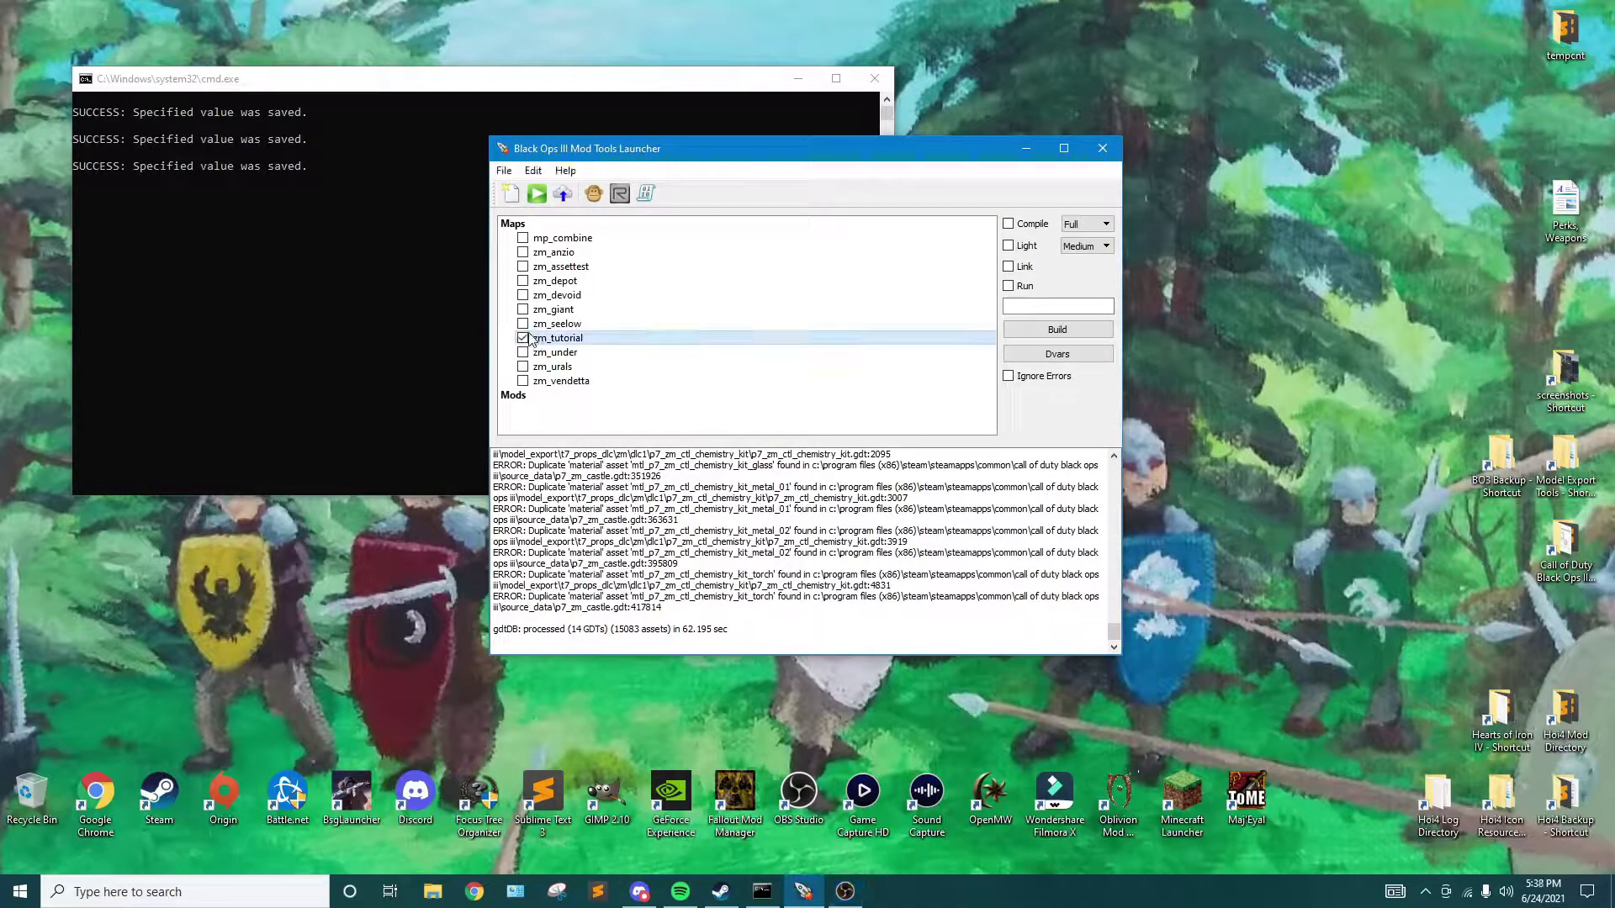
click(620, 193)
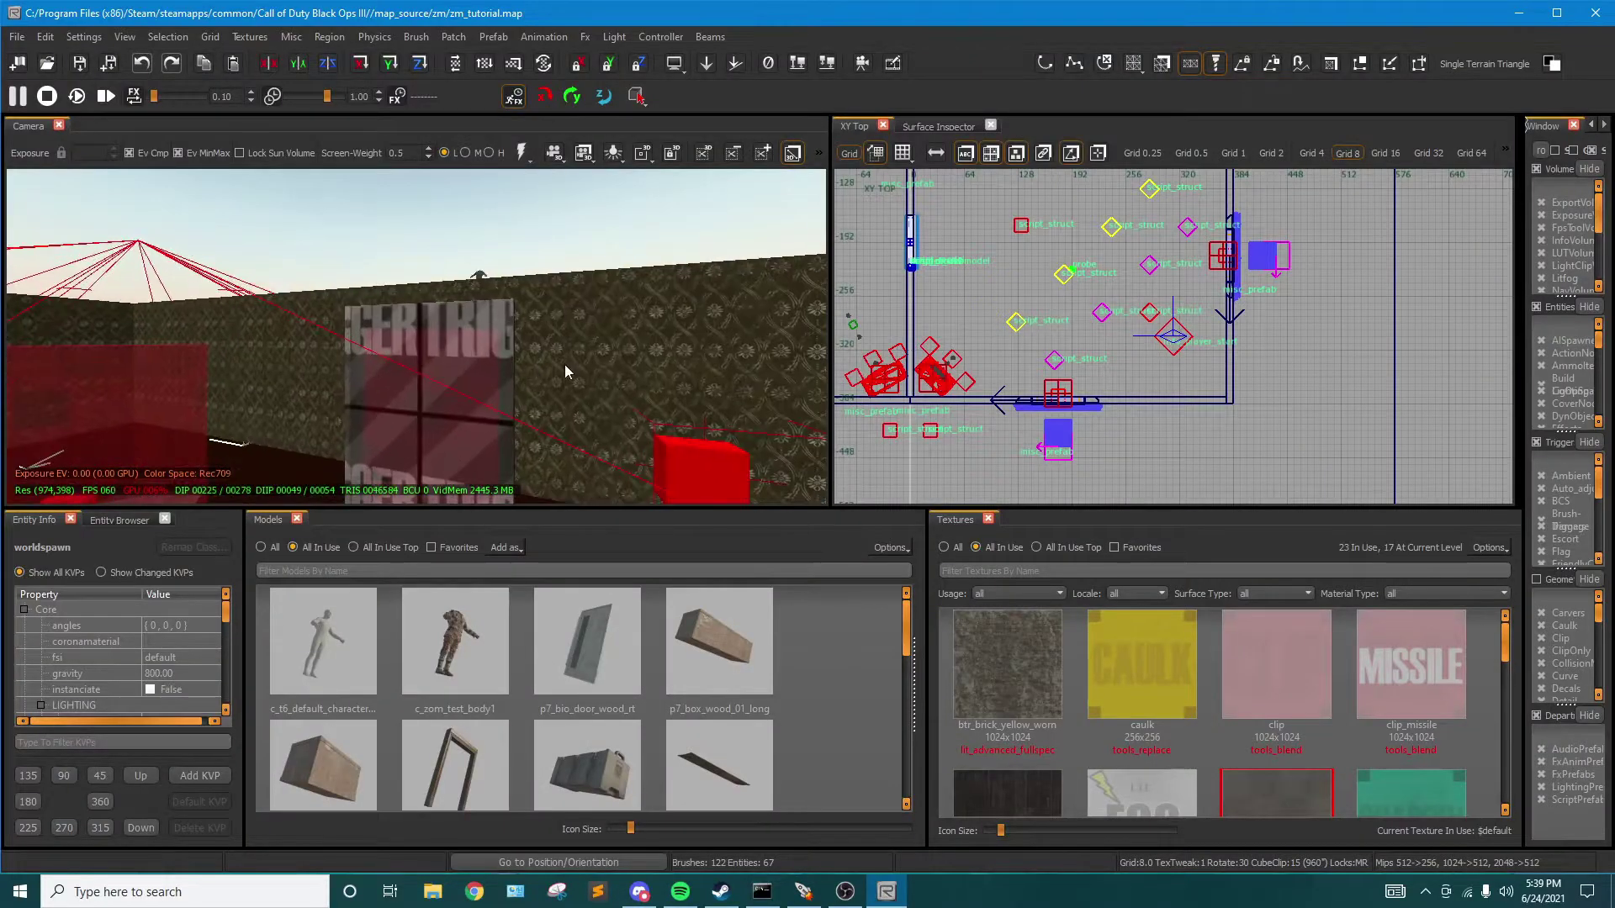
Select the start_zone info volume and pull its positive-X side in to the start room's outer wall
right_drag(565, 371, 674, 306)
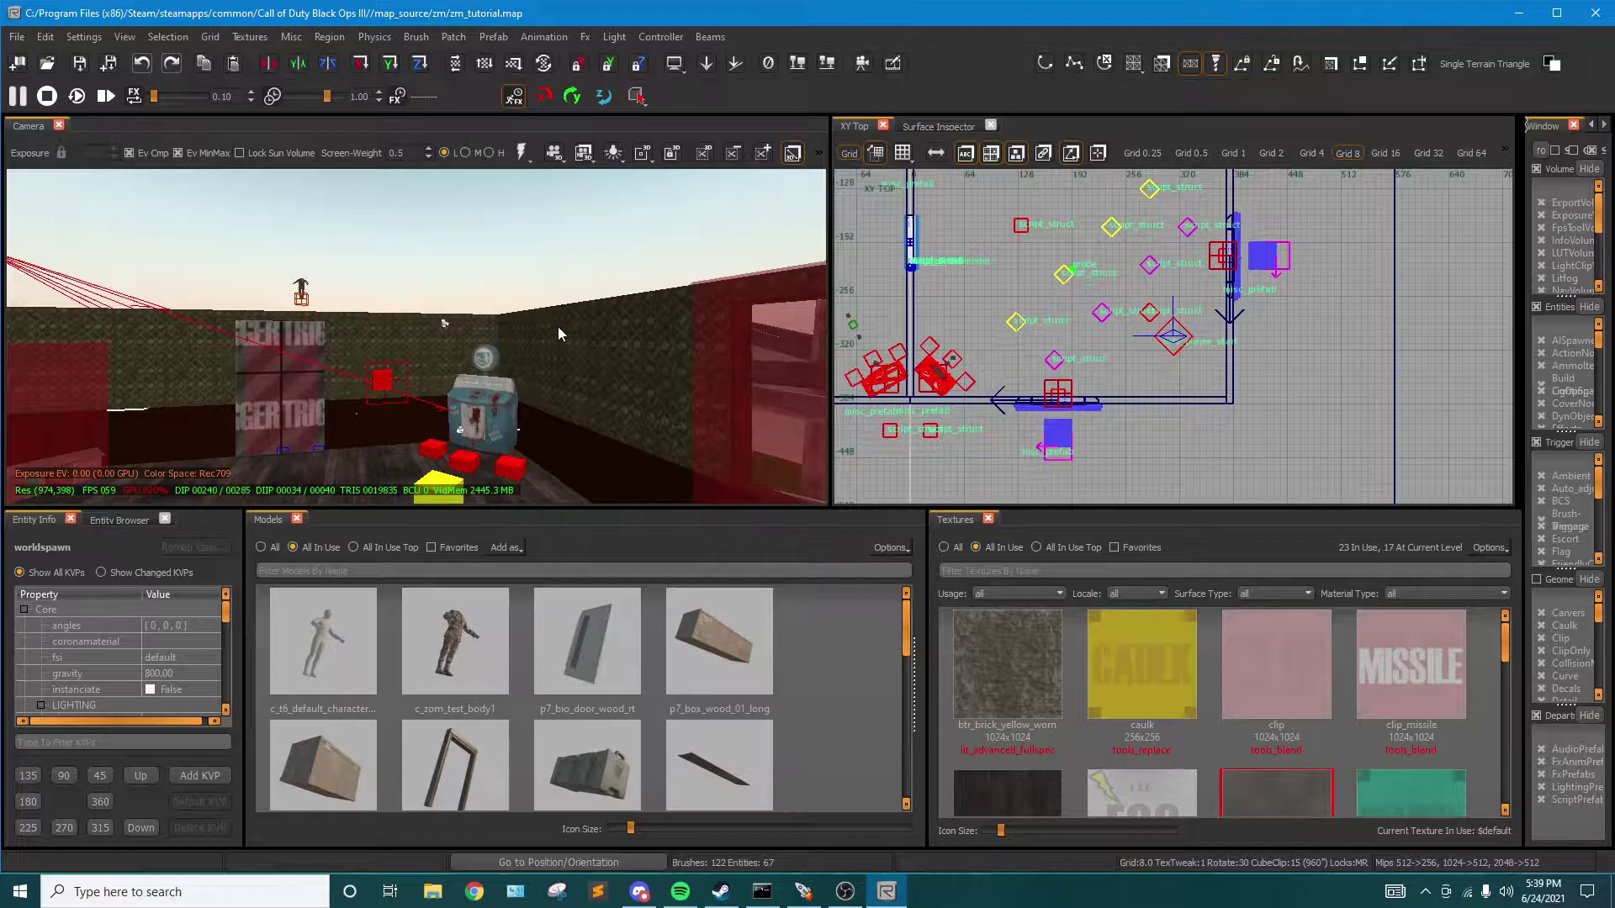
right_drag(602, 412, 723, 396)
right_drag(417, 337, 471, 423)
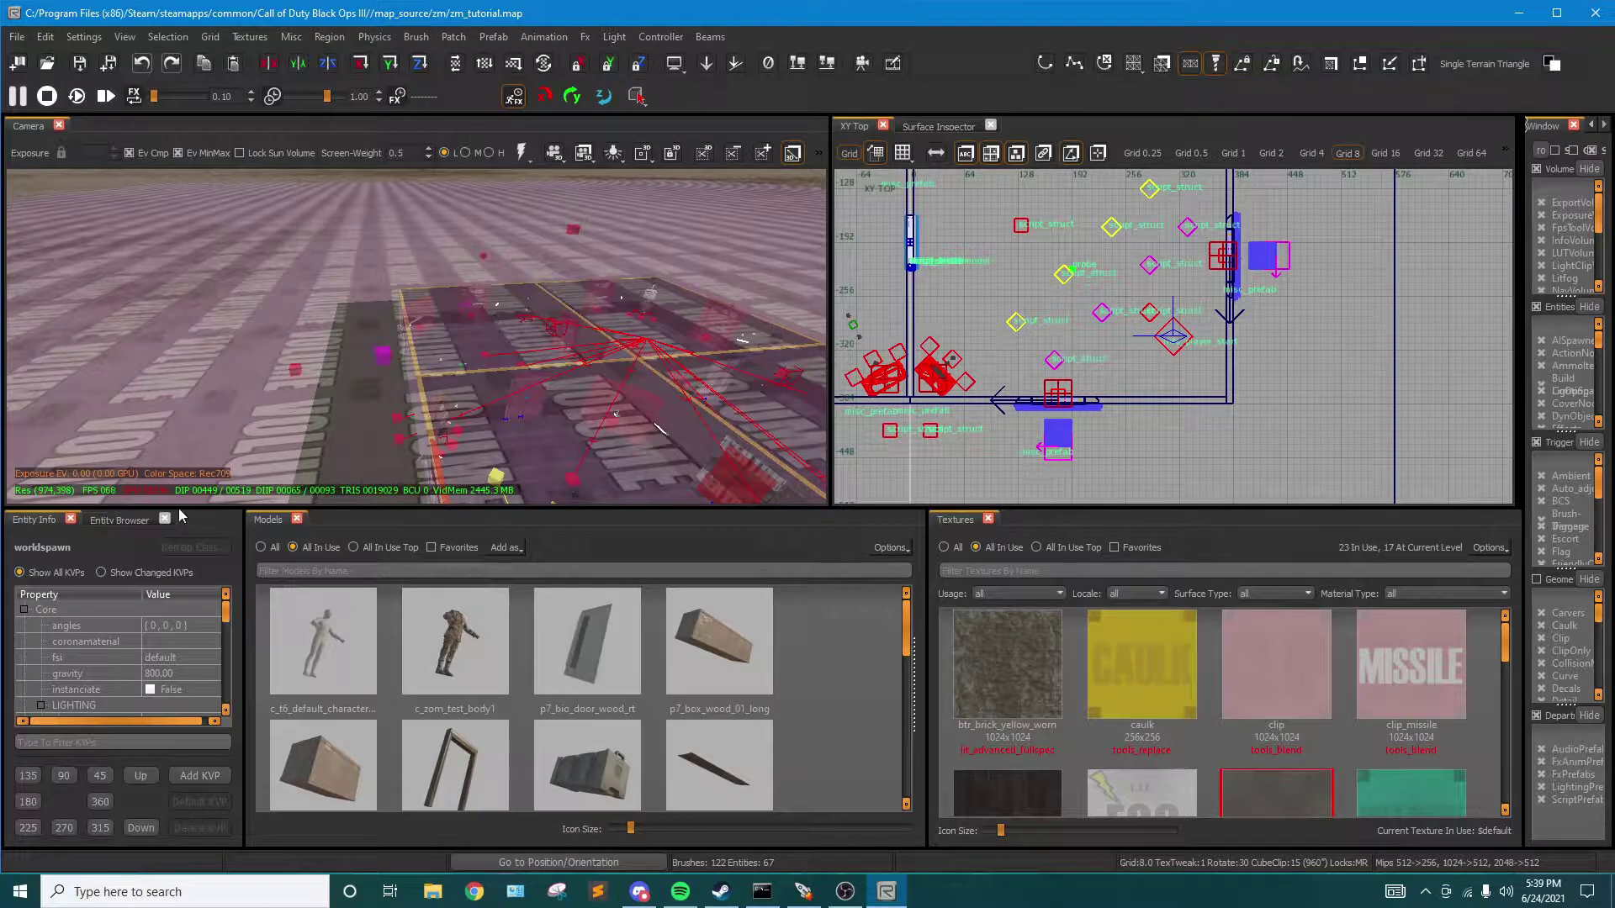
click(416, 360)
scroll(1165, 333, down, 4)
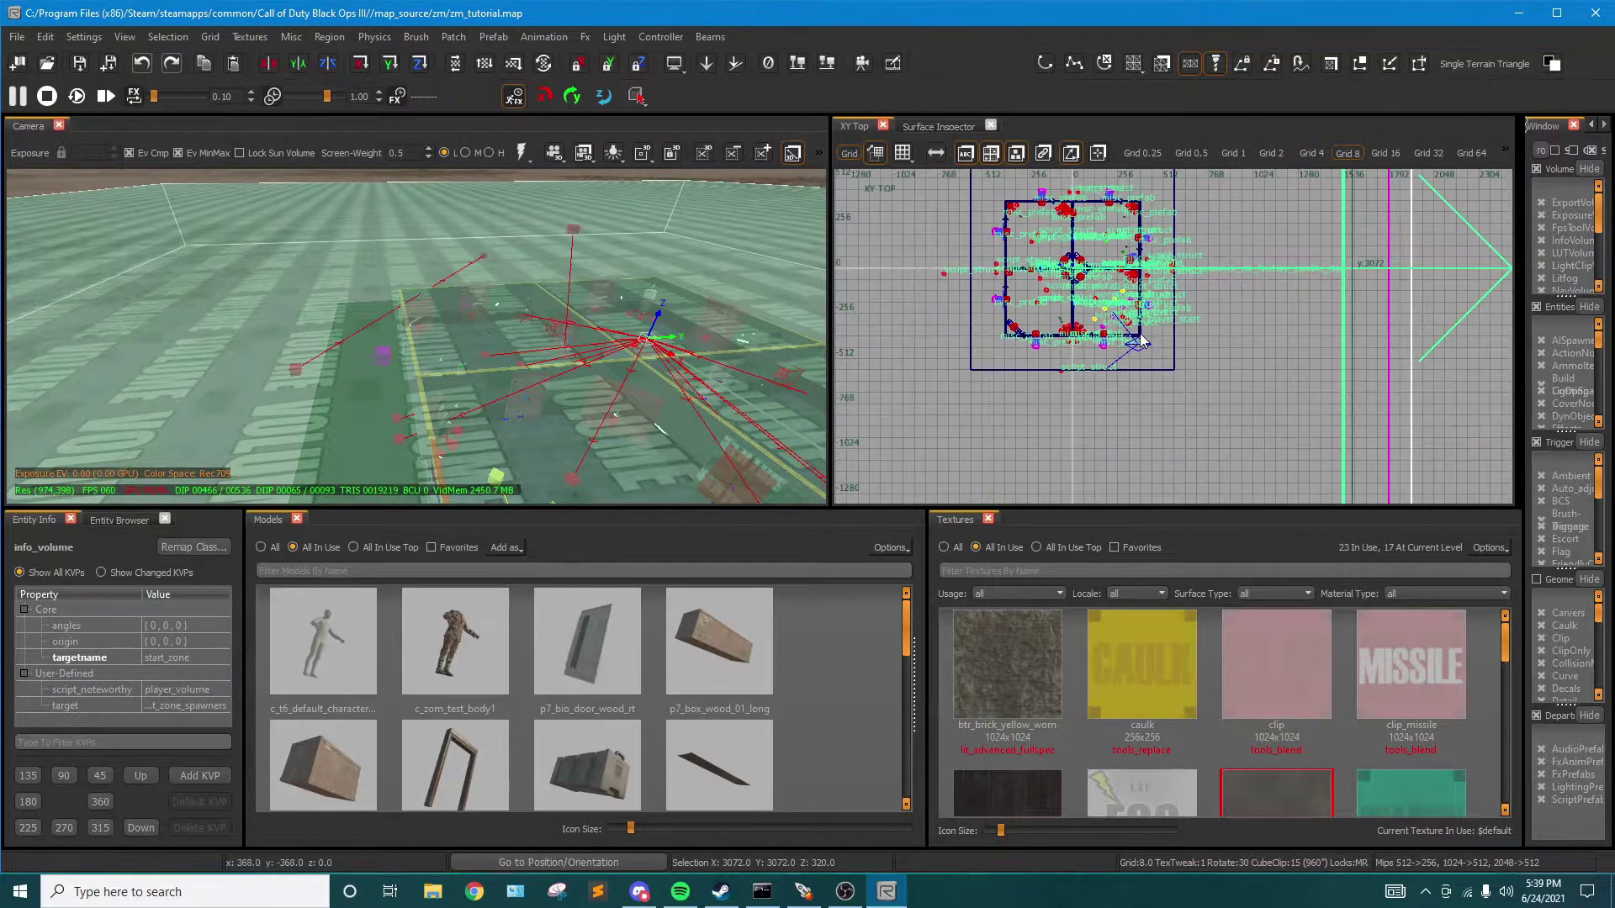
scroll(1165, 333, down, 3)
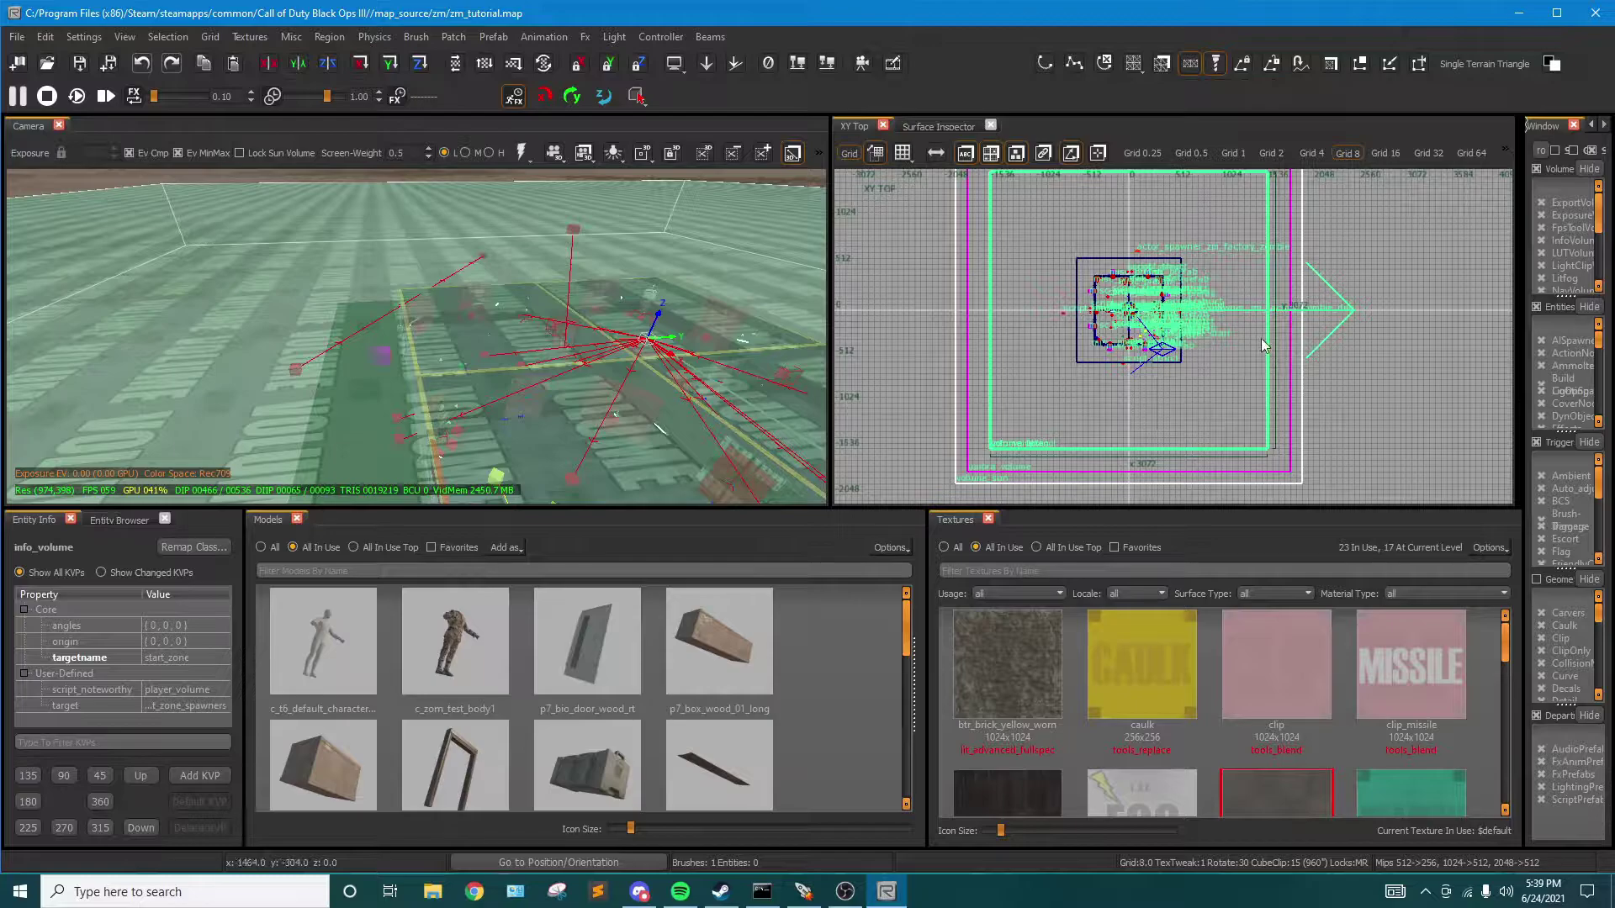
drag(1319, 338, 1216, 328)
scroll(1158, 321, up, 8)
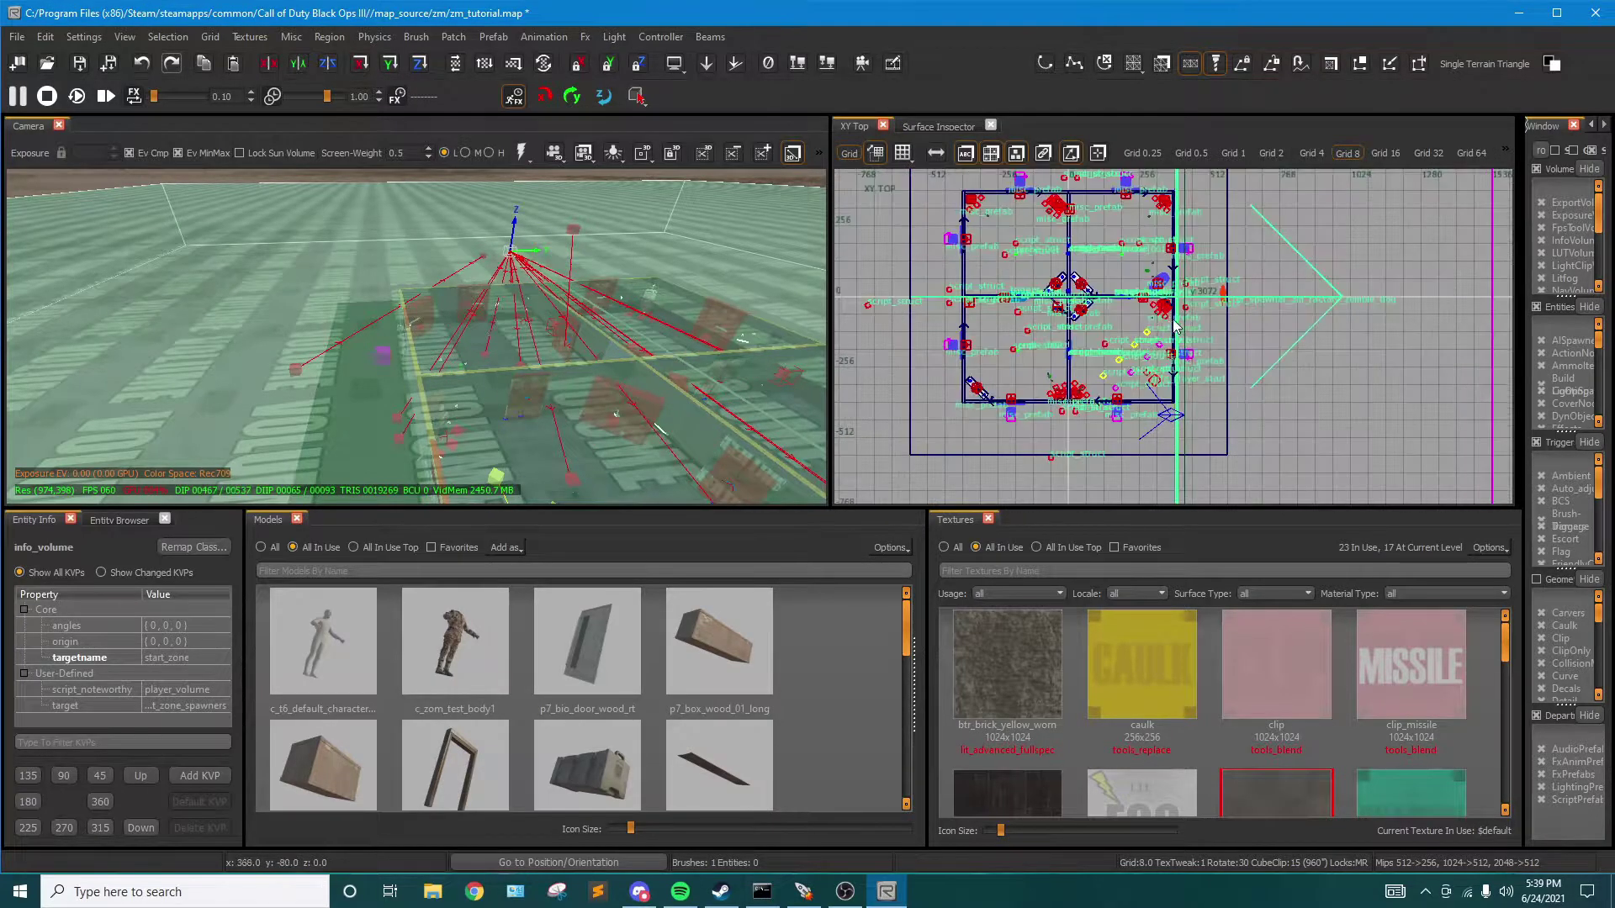
scroll(1127, 328, up, 3)
scroll(1386, 316, down, 8)
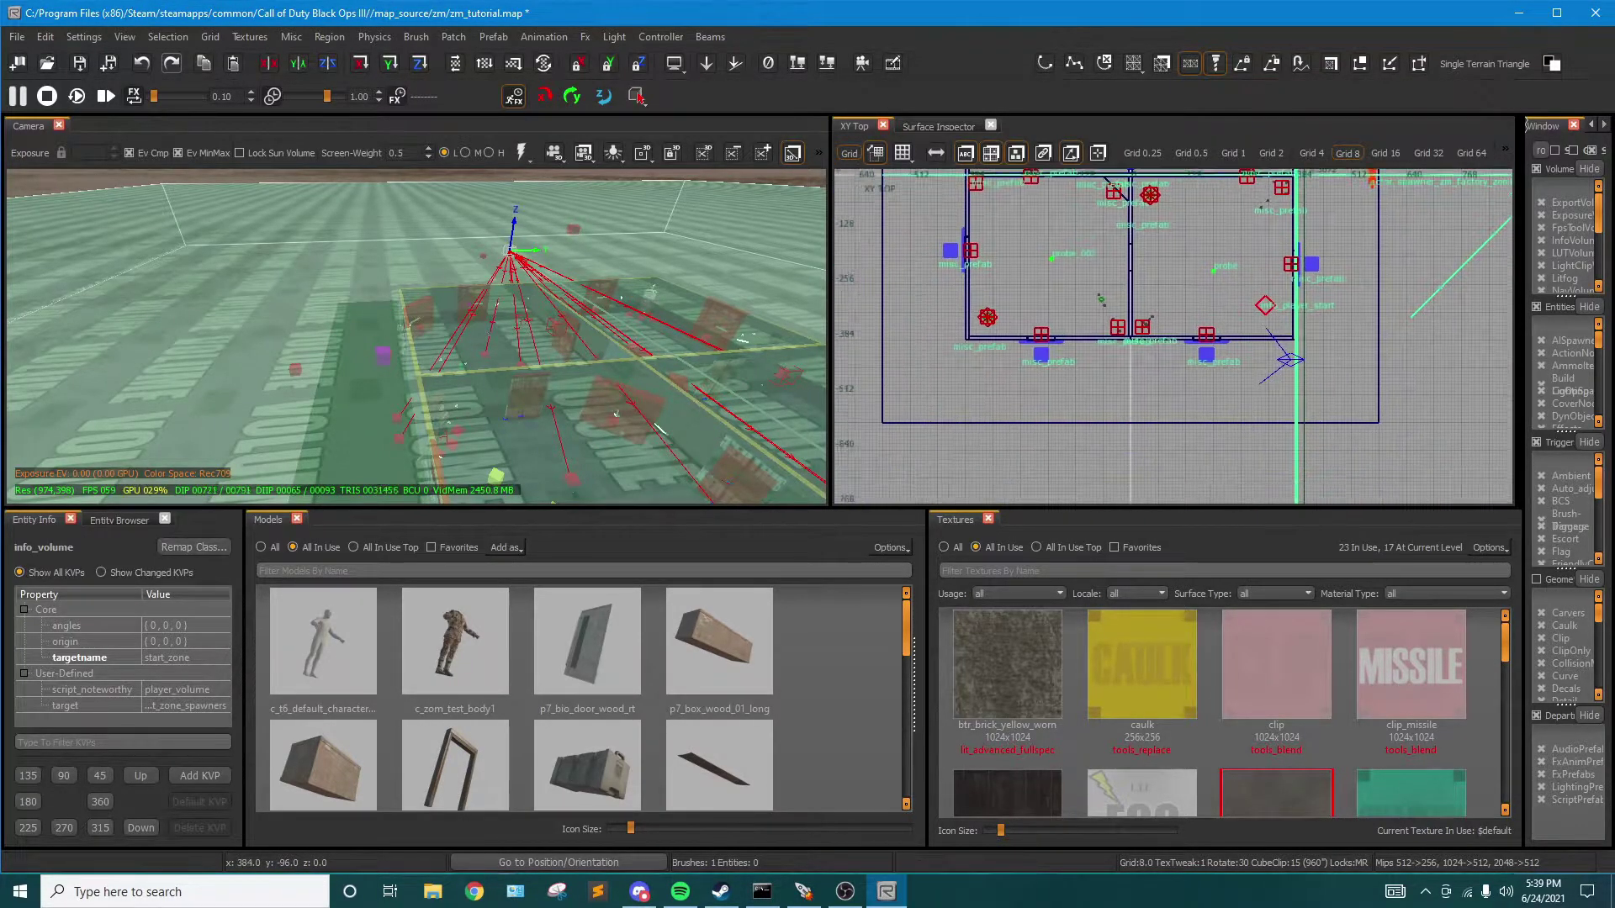
Pull the start_zone volume's negative-Y side in to the outer wall and its negative-X side to the dividing wall at X 0
middle_drag(1273, 384, 1269, 336)
scroll(1043, 290, up, 4)
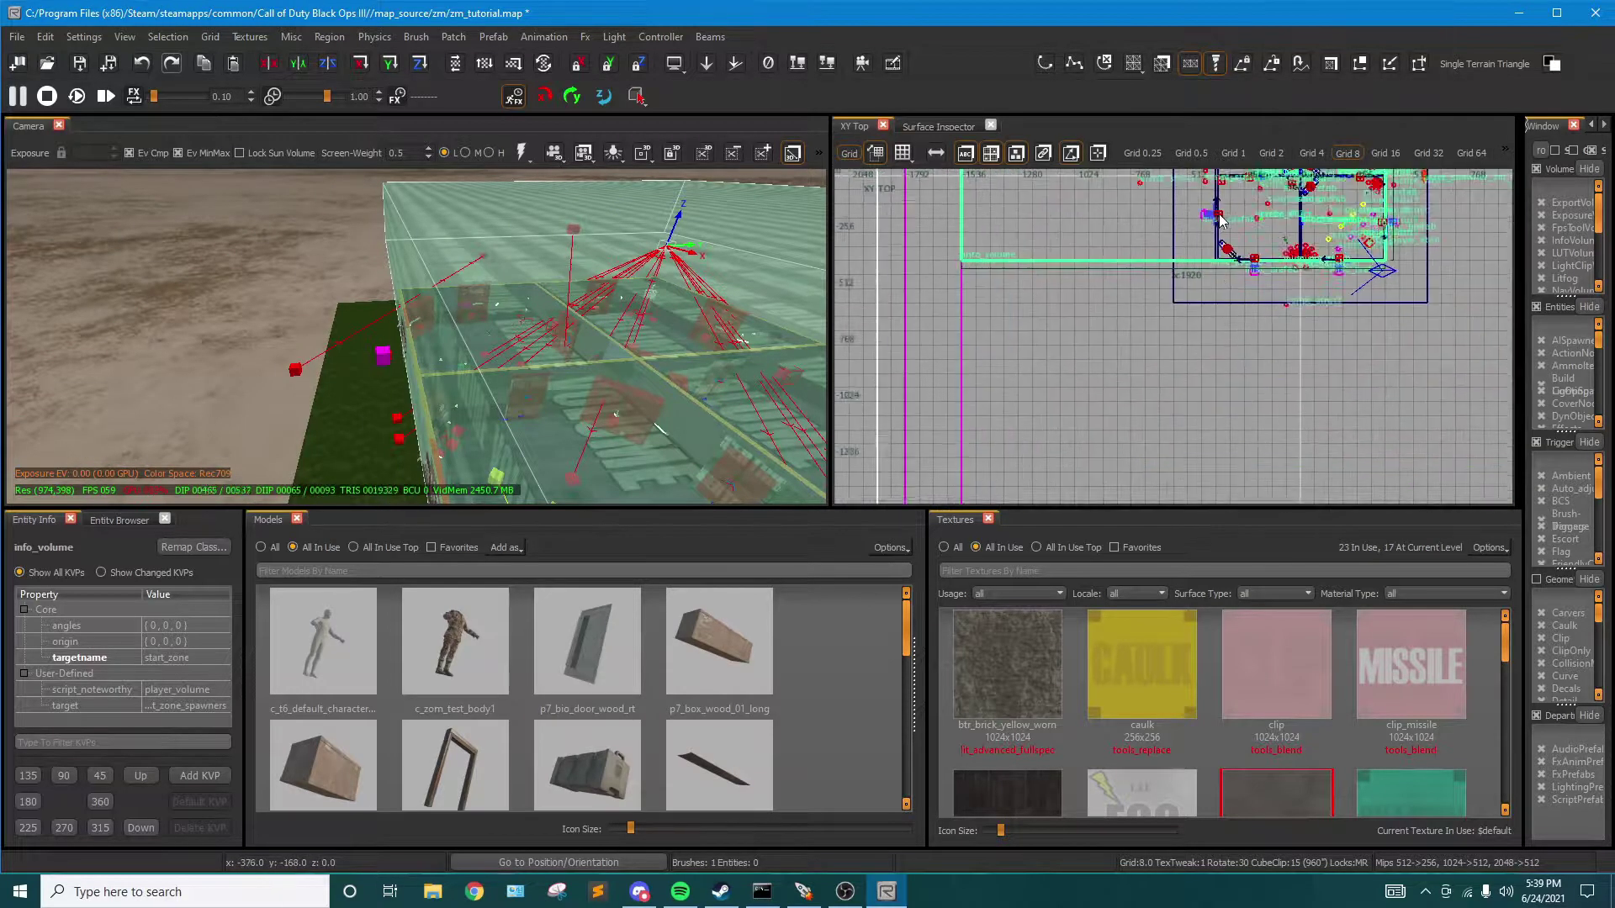
middle_drag(1040, 291, 1266, 300)
scroll(1301, 290, up, 6)
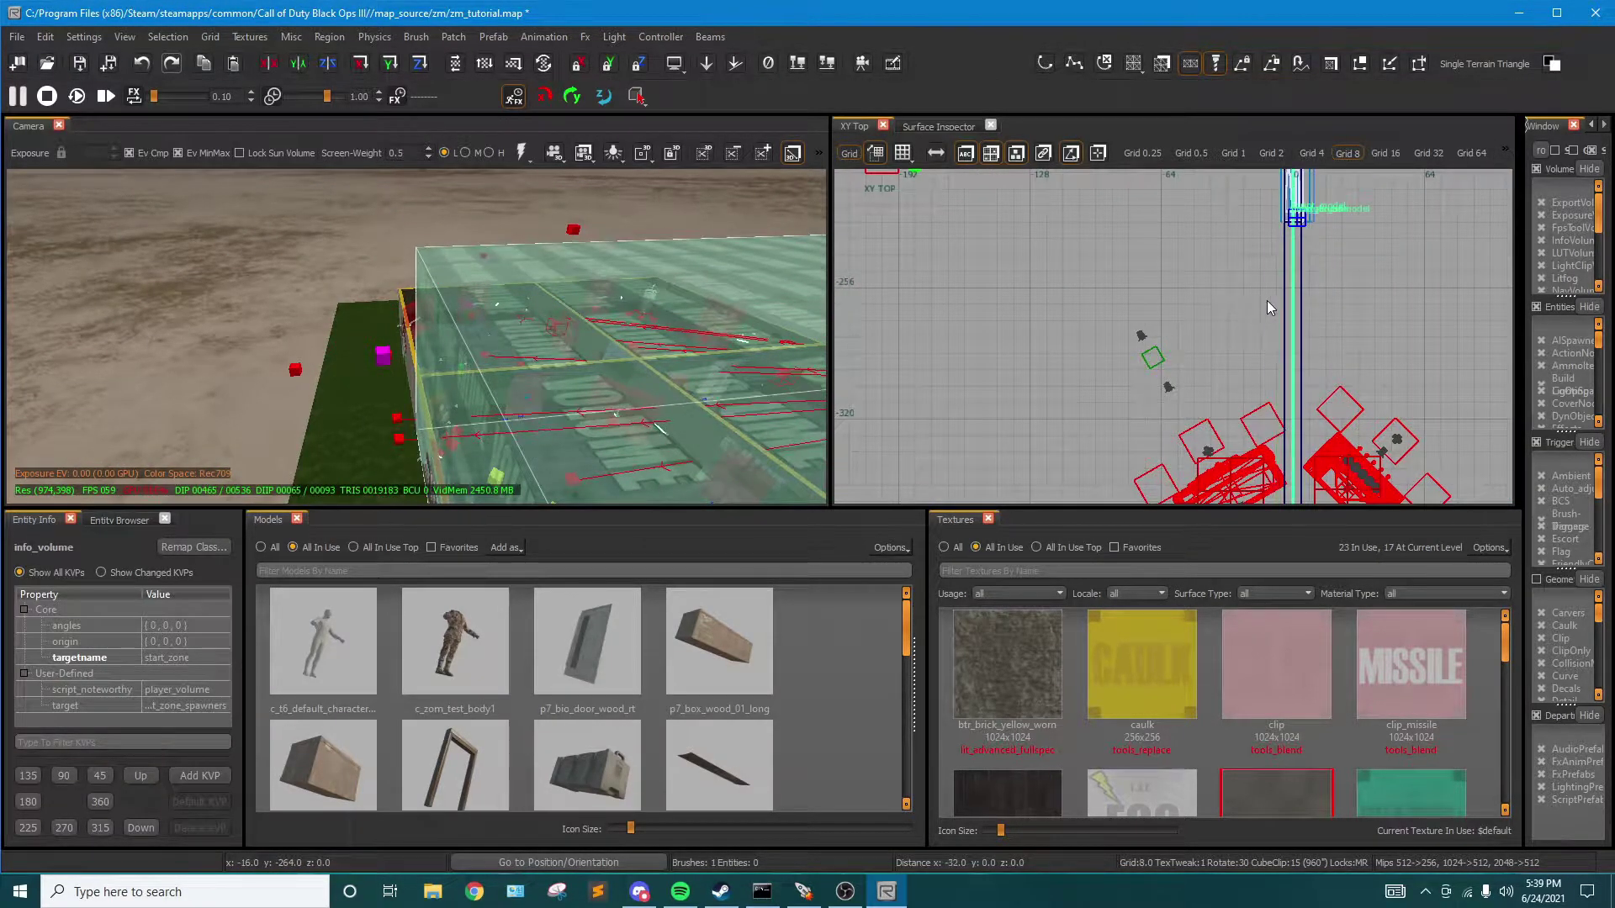
scroll(1267, 301, down, 6)
scroll(1267, 300, down, 5)
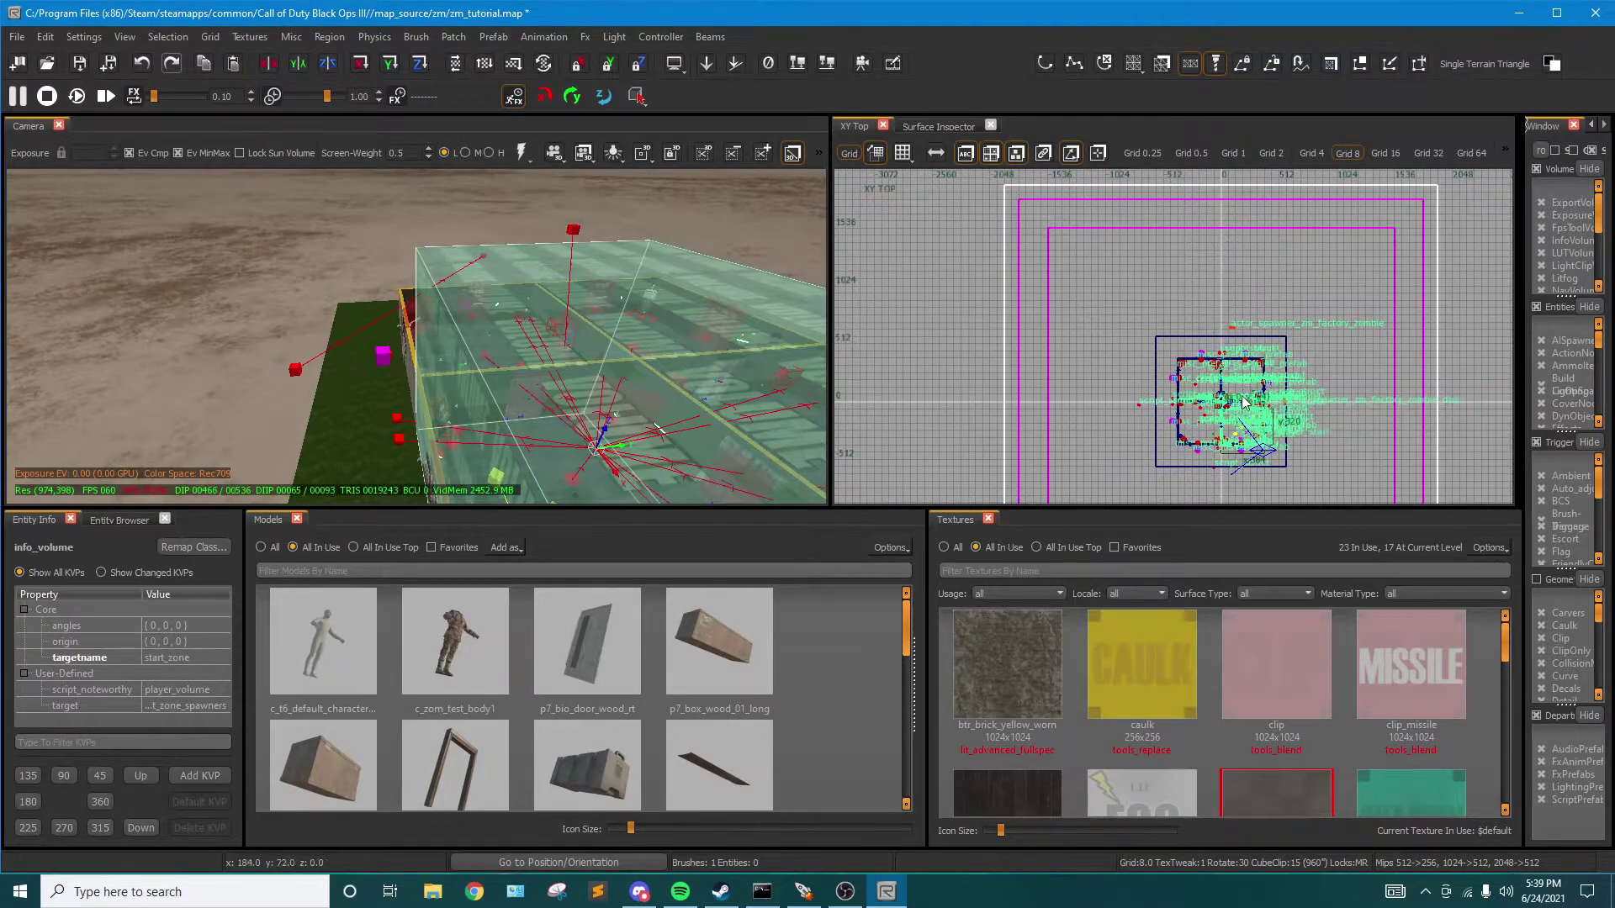
Pull the start_zone volume's positive-Y side in to the dividing wall at Y 0 and lower its height to 128 units
scroll(1235, 438, up, 7)
right_drag(1216, 297, 1199, 355)
drag(1200, 354, 1197, 299)
scroll(1196, 301, up, 3)
scroll(1196, 300, down, 5)
key(ctrl+Tab)
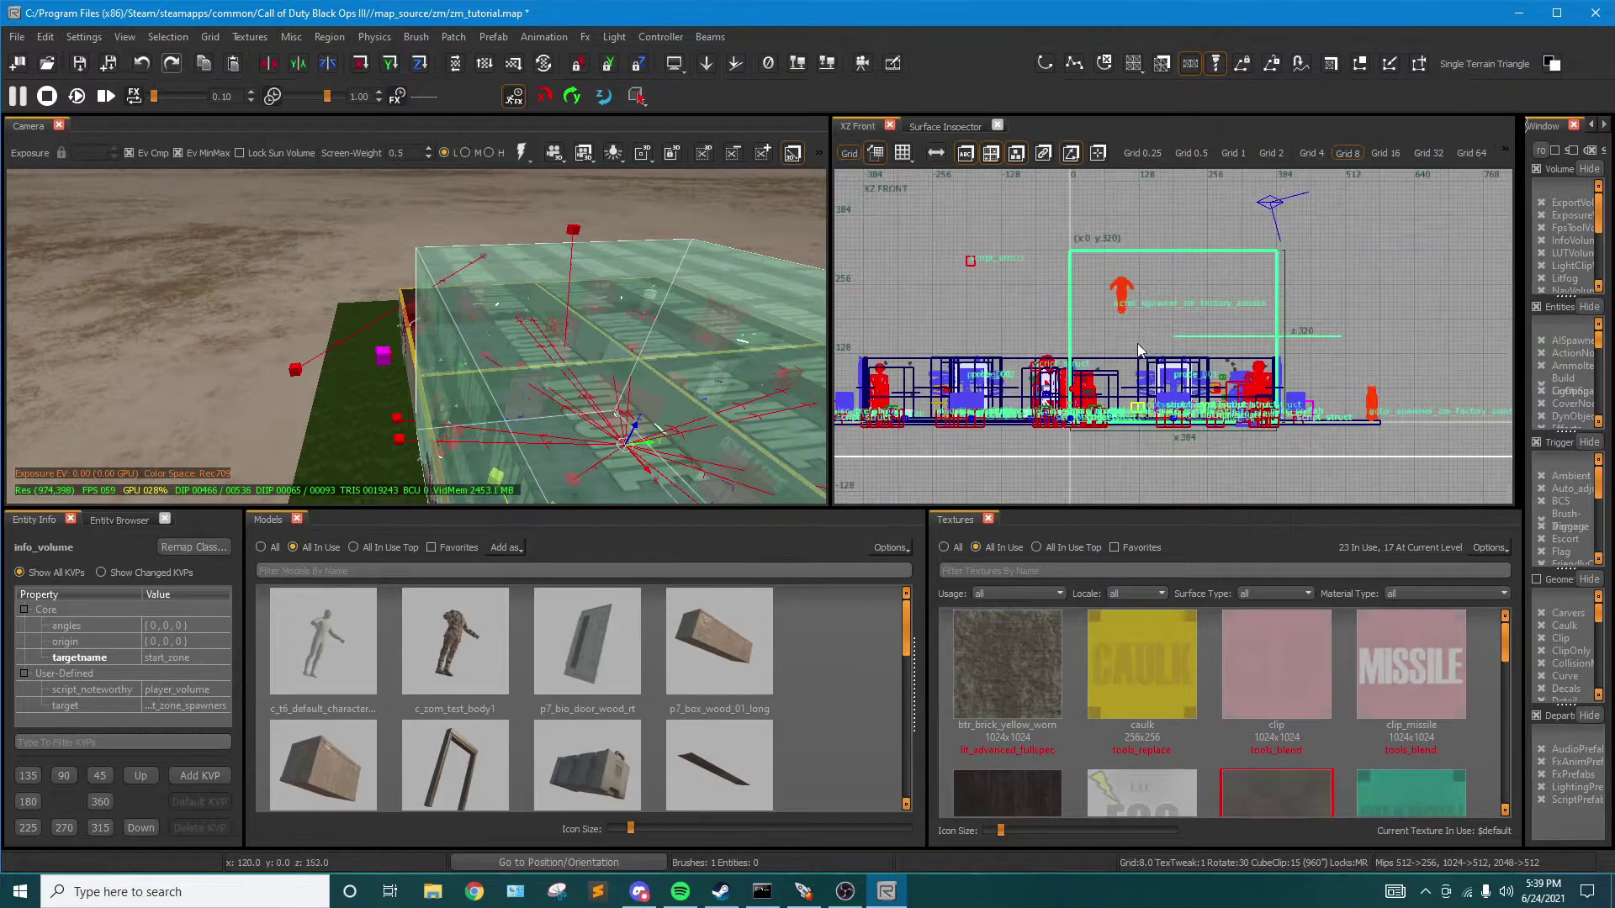
drag(1134, 171, 1169, 324)
Examine how the resized start_zone volume fits the start room's walls, doors and windows in the camera and orthographic views
right_drag(606, 353, 673, 376)
right_drag(783, 323, 258, 325)
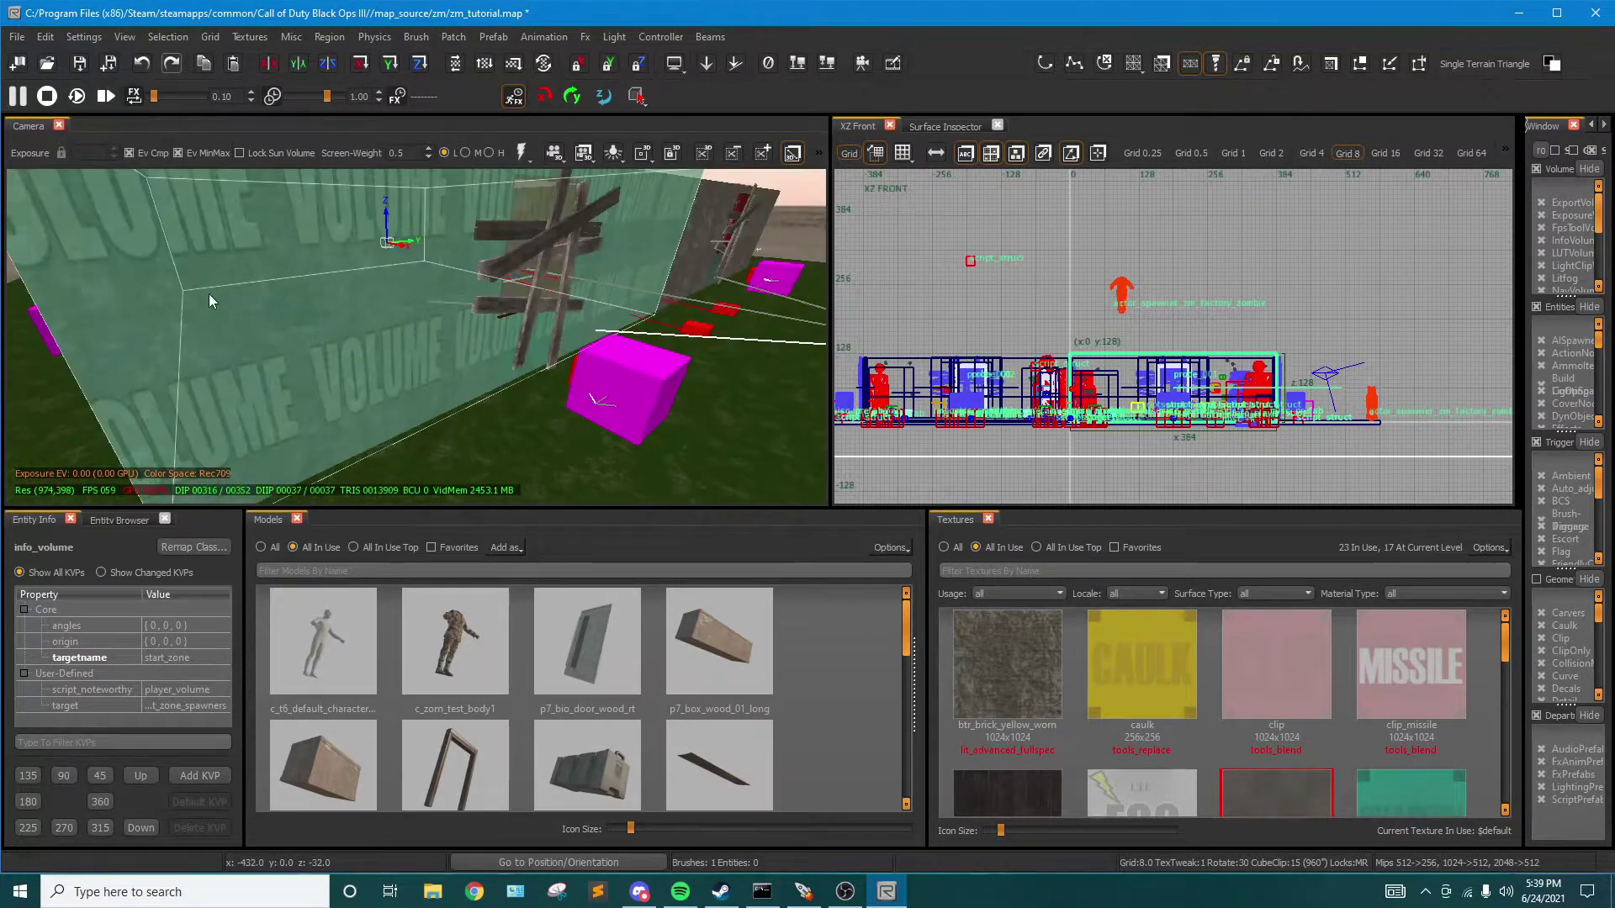
right_drag(276, 381, 236, 377)
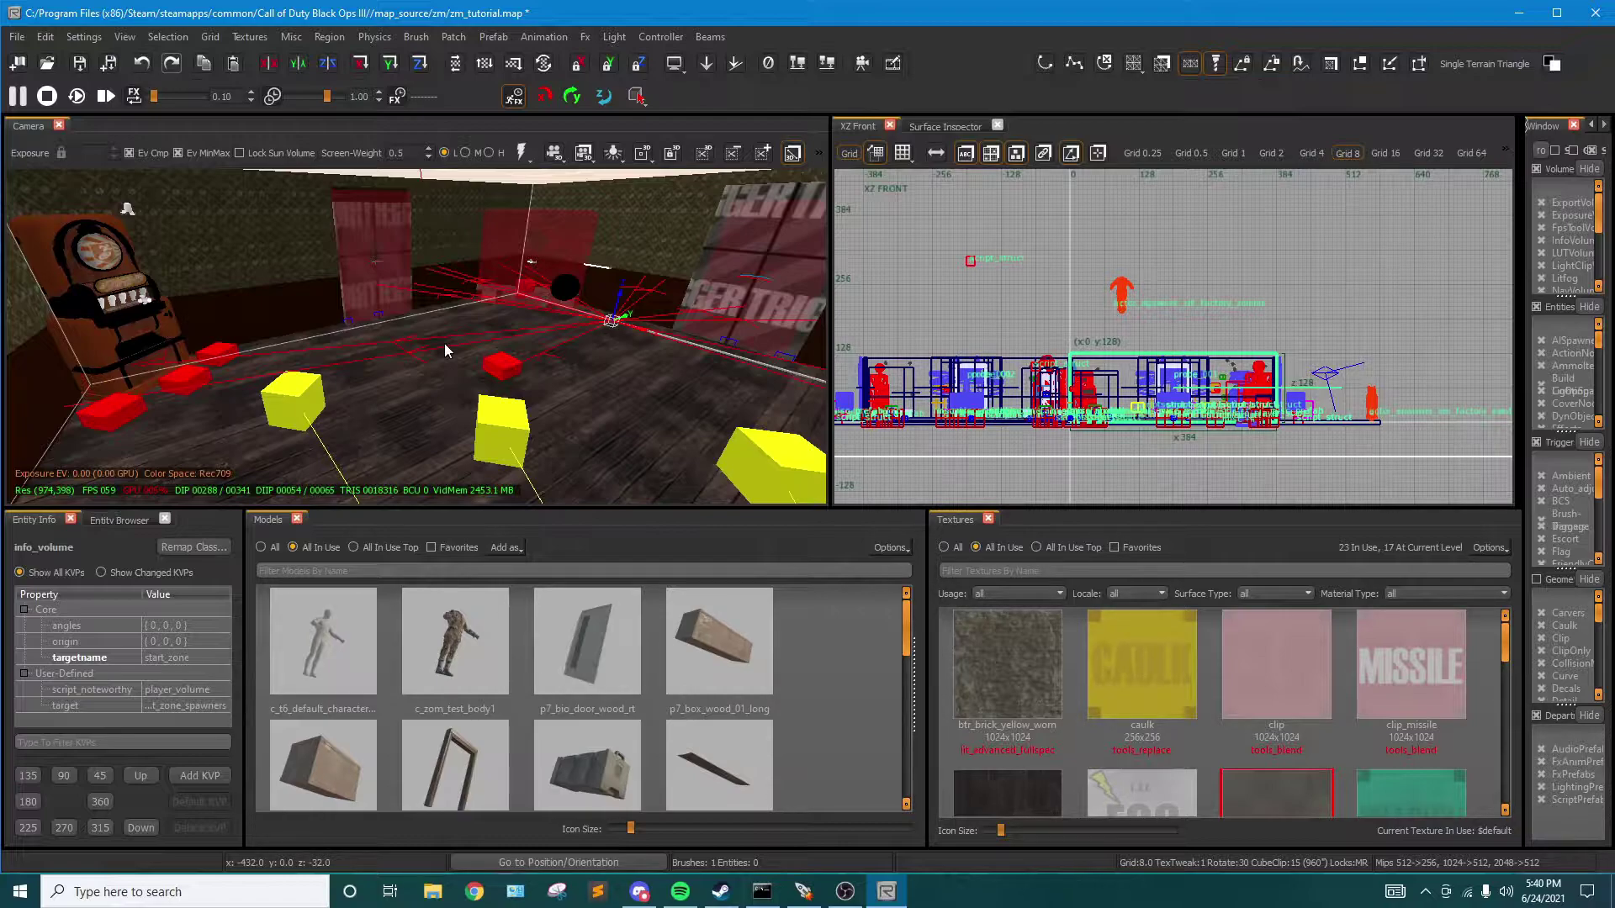
scroll(1177, 370, up, 5)
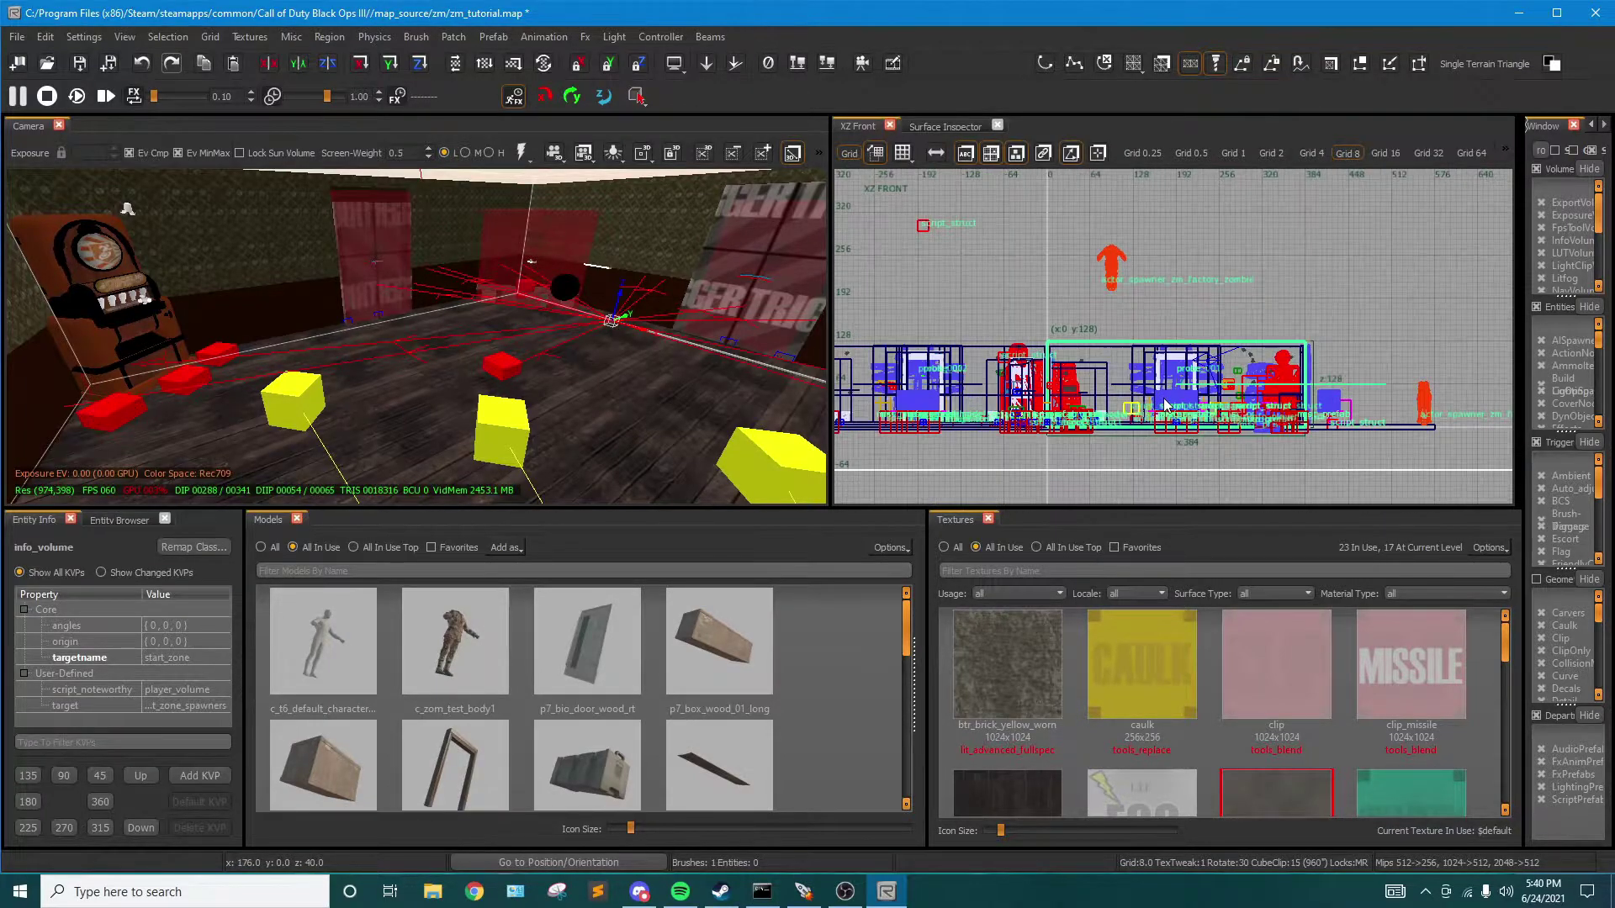
right_drag(1200, 330, 1154, 335)
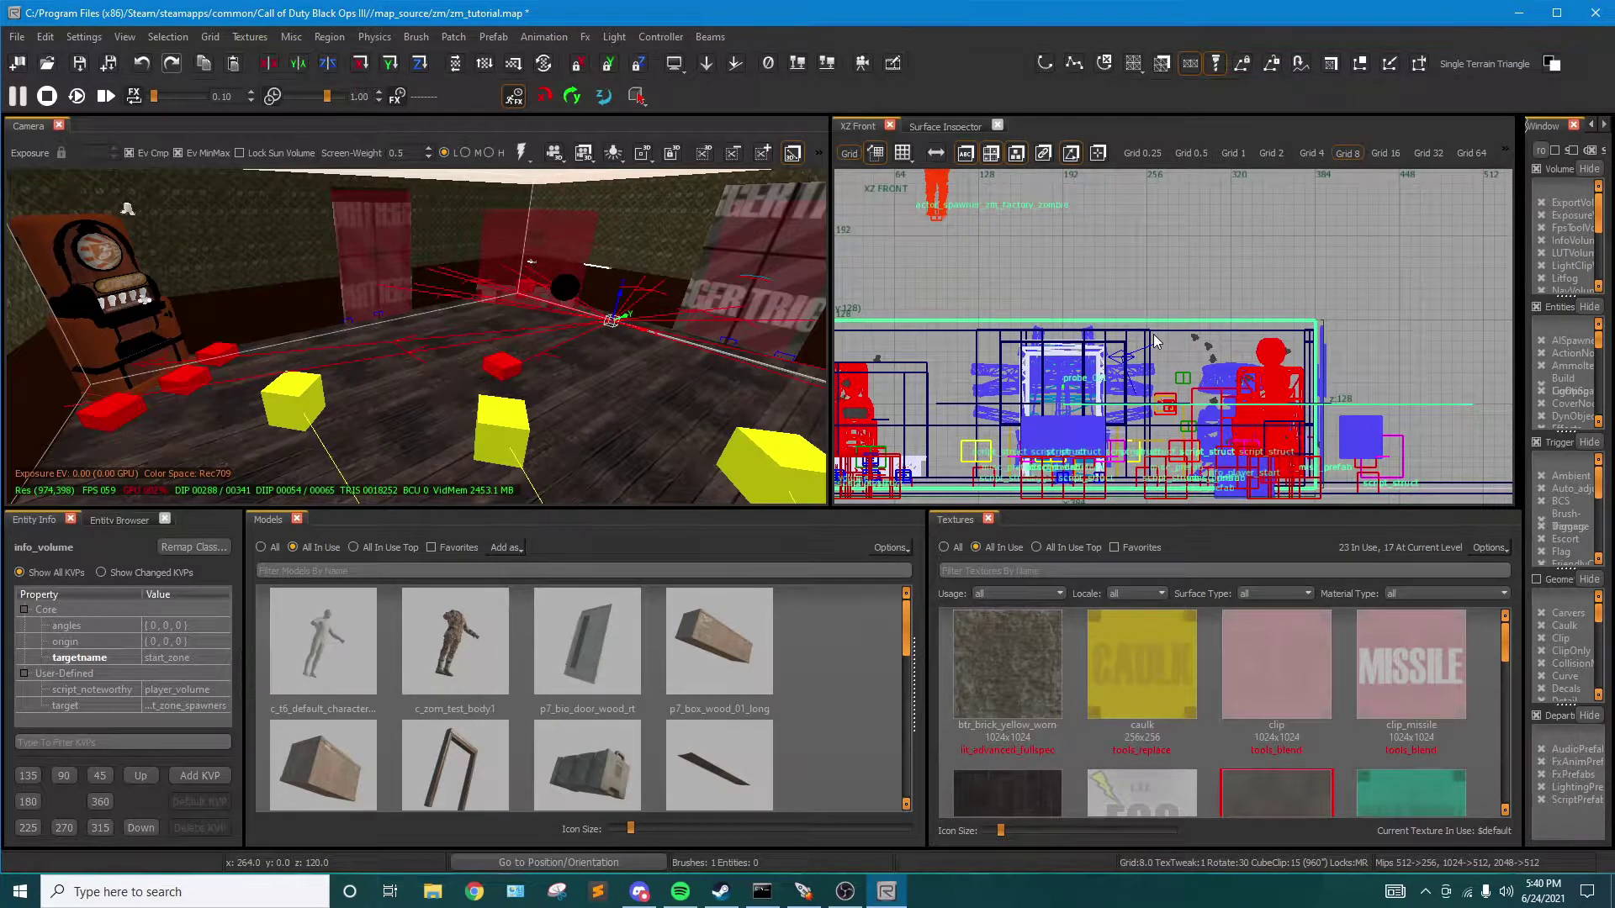
scroll(1154, 339, down, 4)
key(ctrl+Tab)
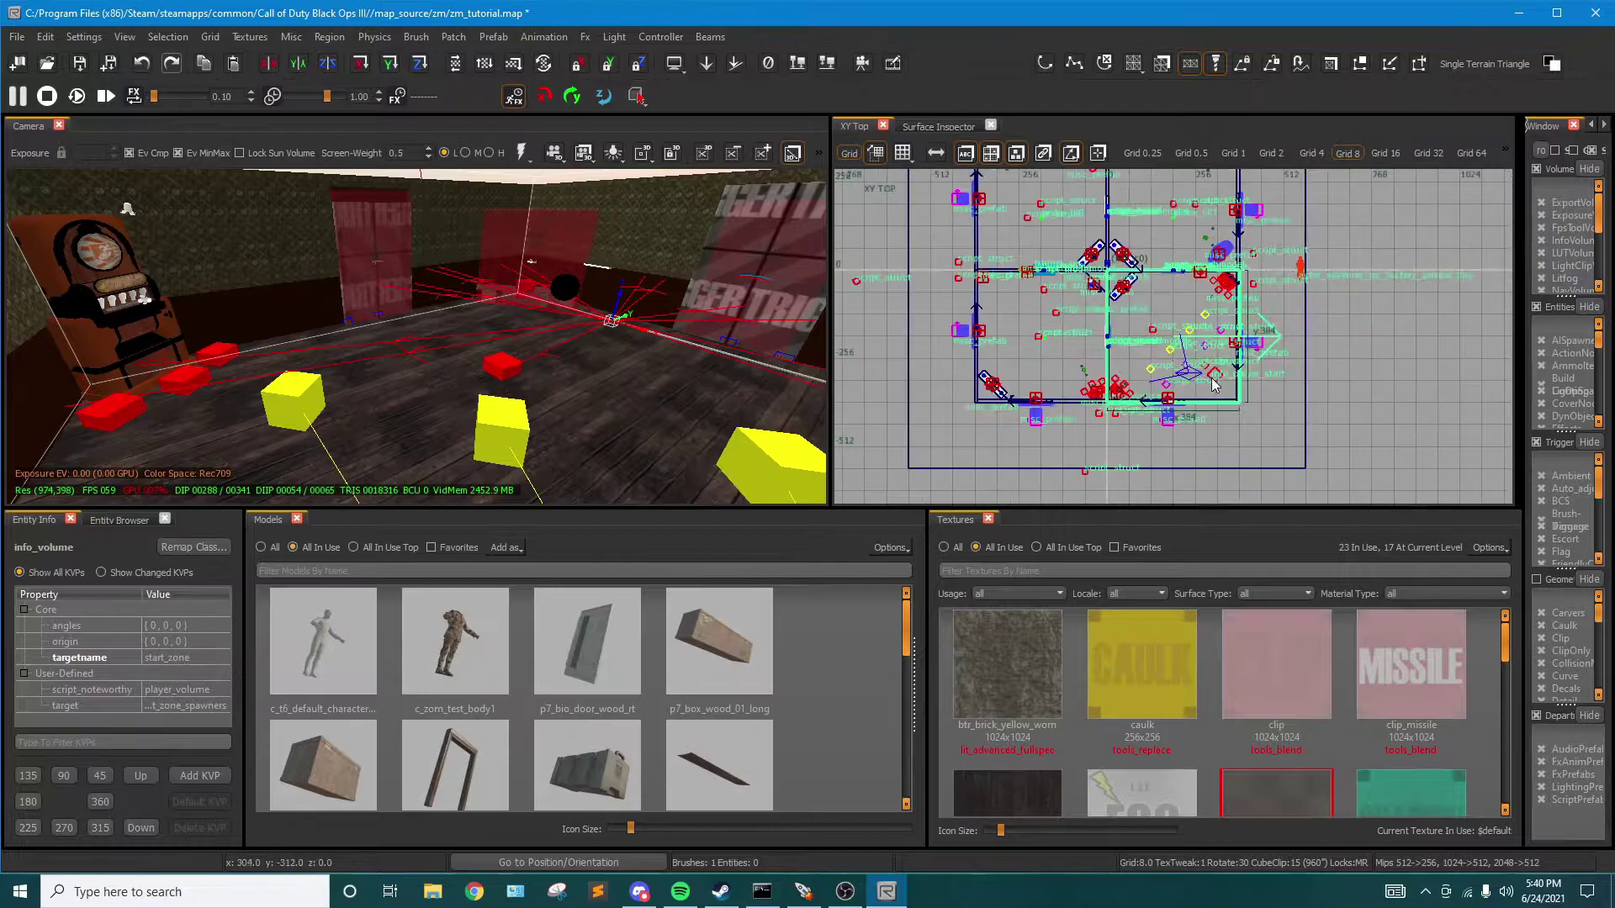
scroll(1177, 349, up, 3)
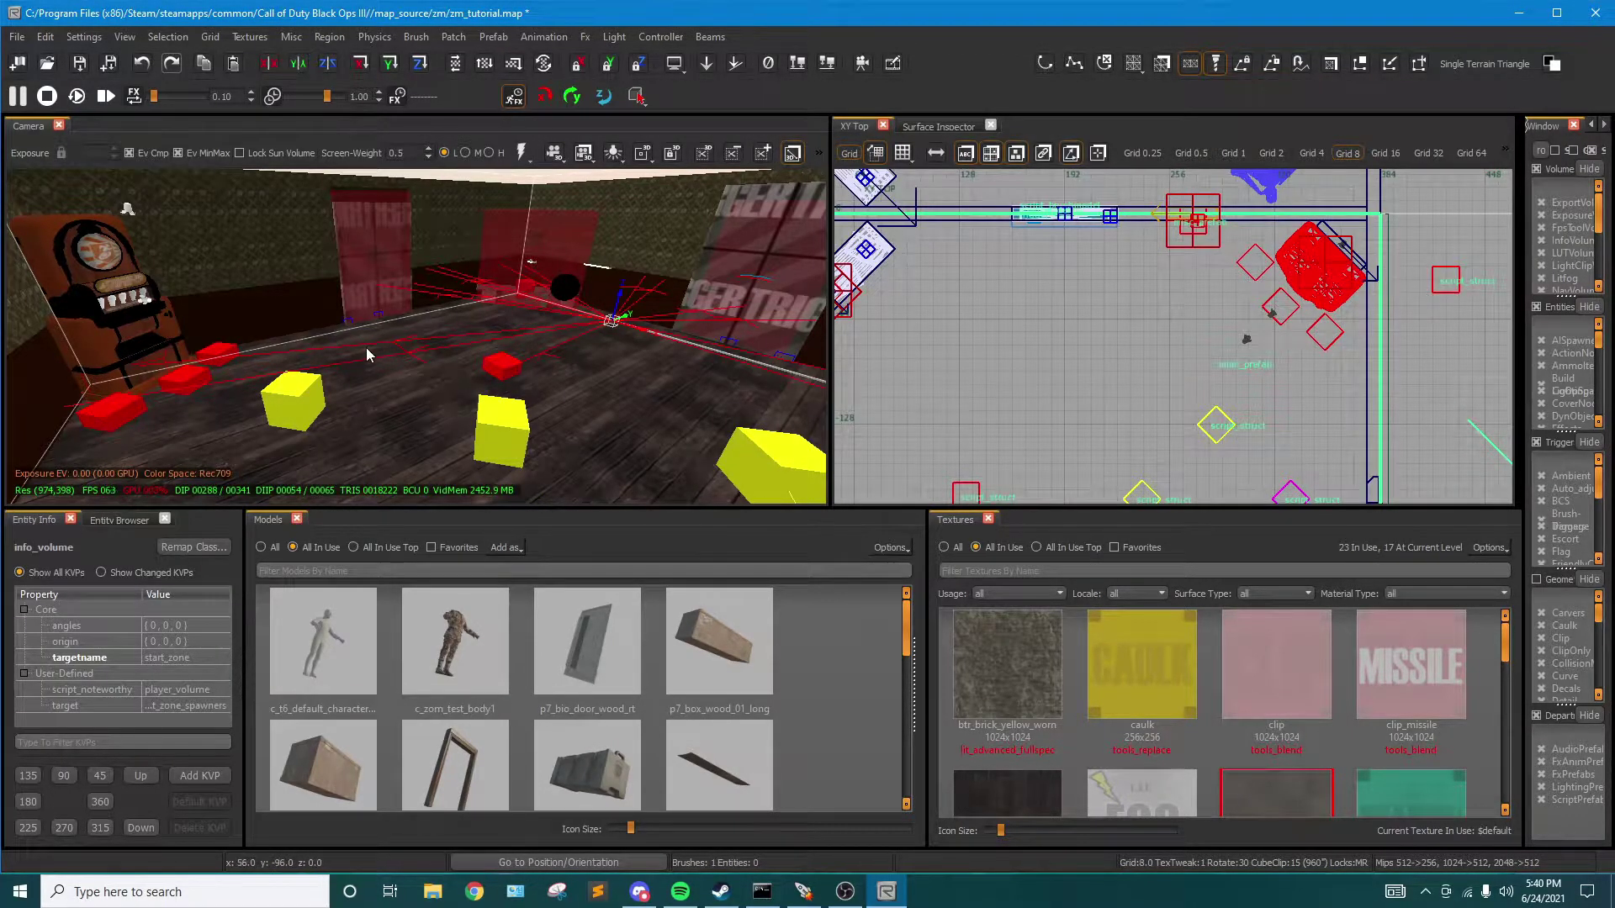
right_drag(350, 343, 370, 421)
right_drag(407, 295, 418, 269)
right_drag(1026, 187, 1420, 315)
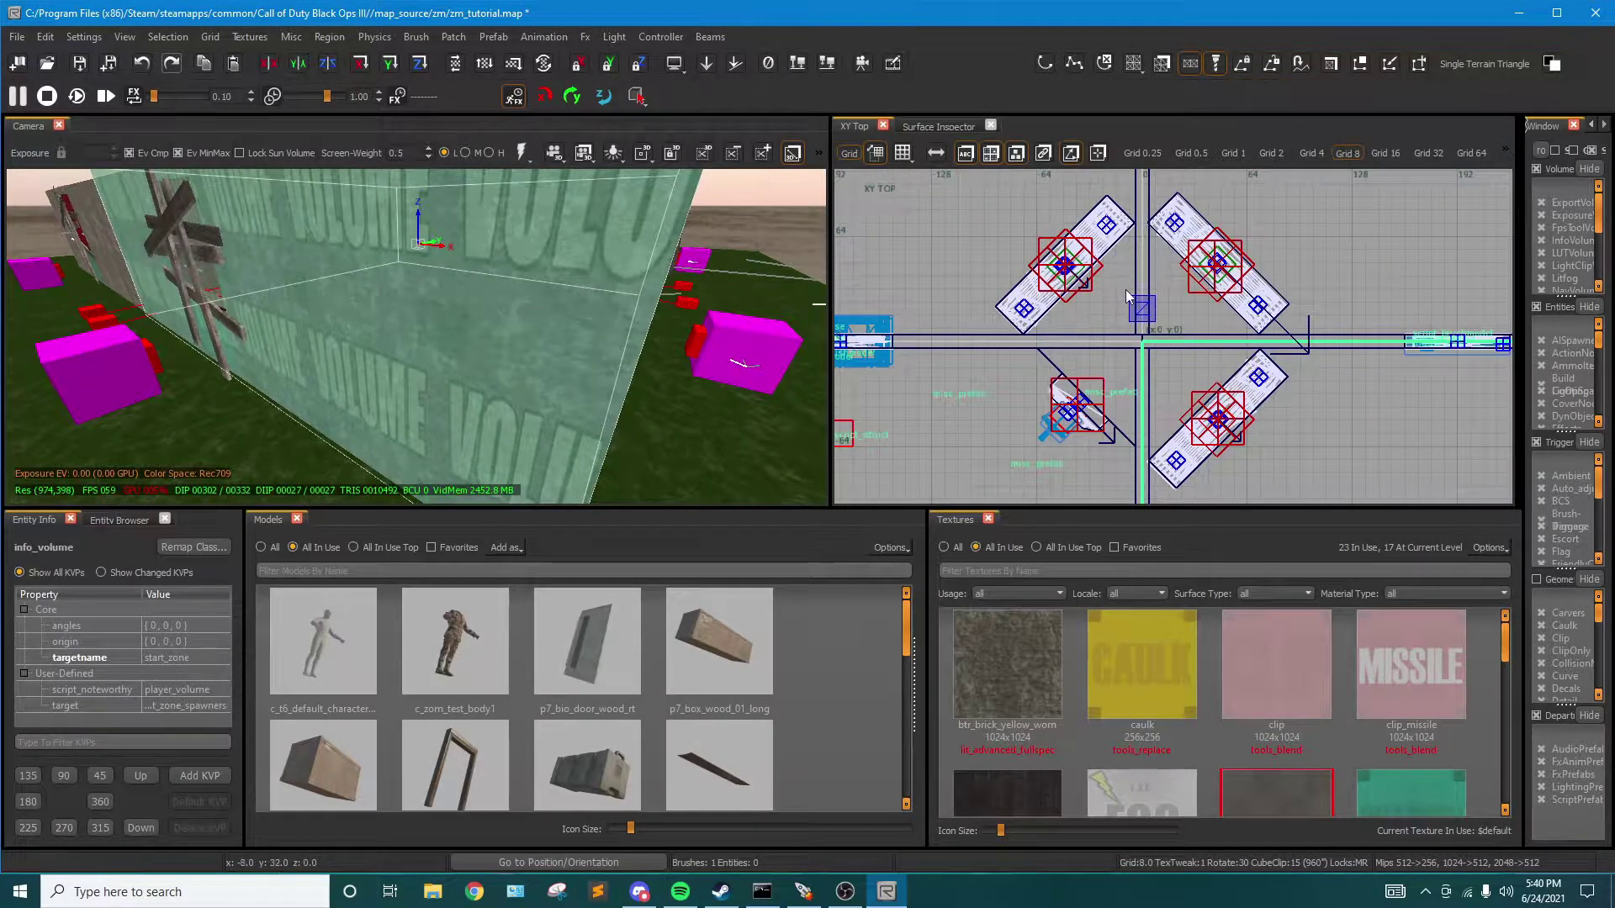
right_drag(643, 409, 633, 338)
scroll(1243, 255, down, 6)
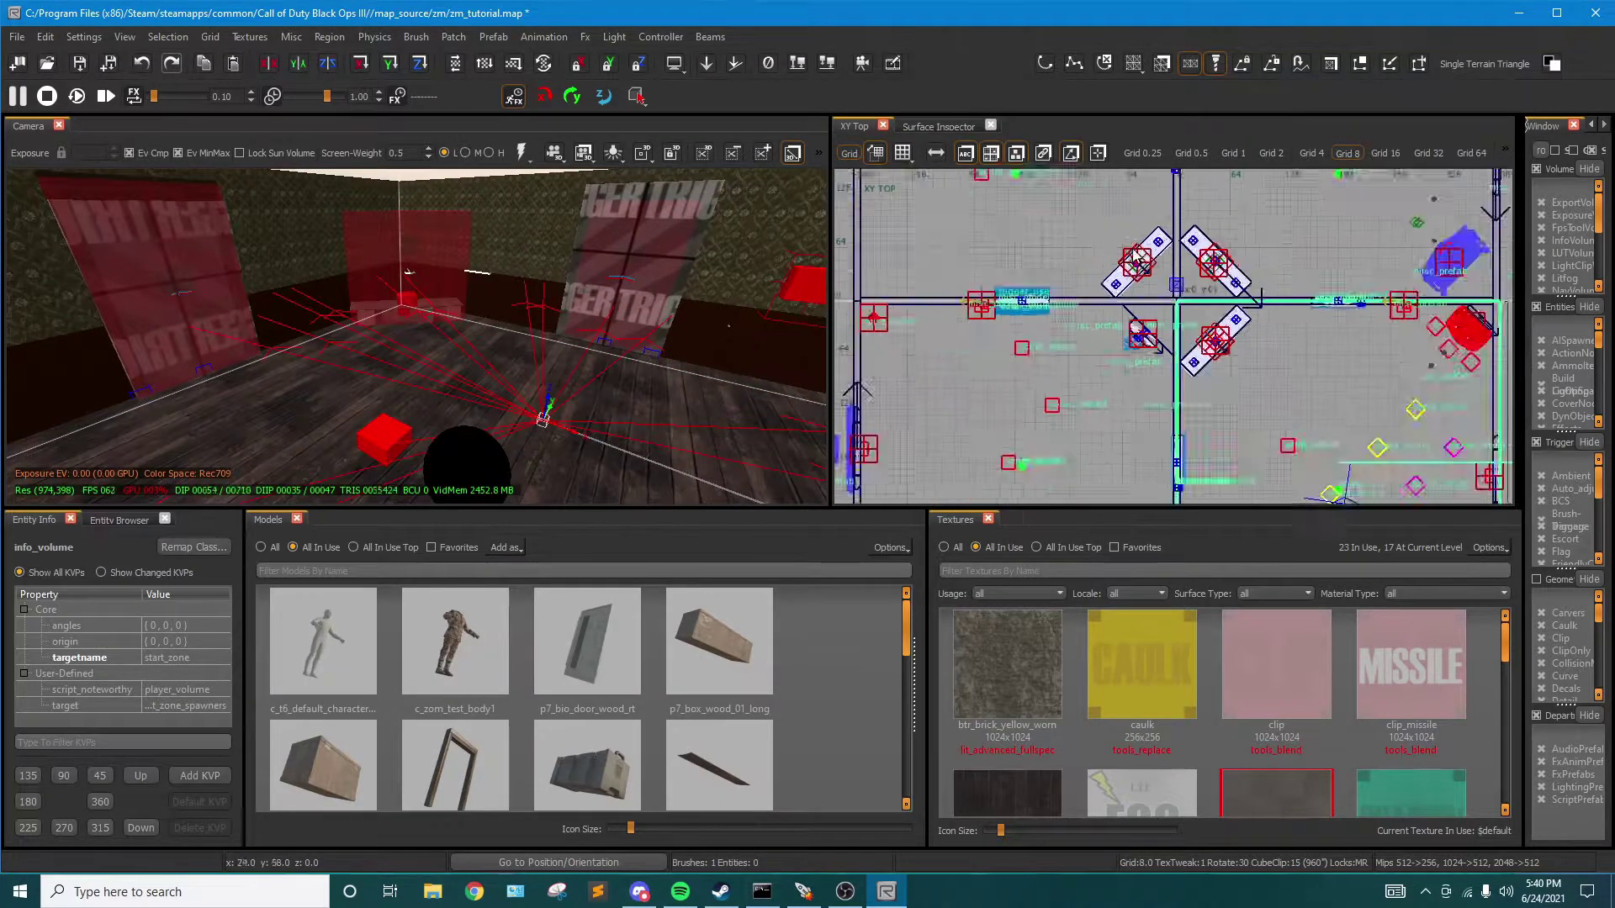
right_drag(1270, 336, 1147, 298)
key(ctrl+Tab)
key(ctrl+Tab)
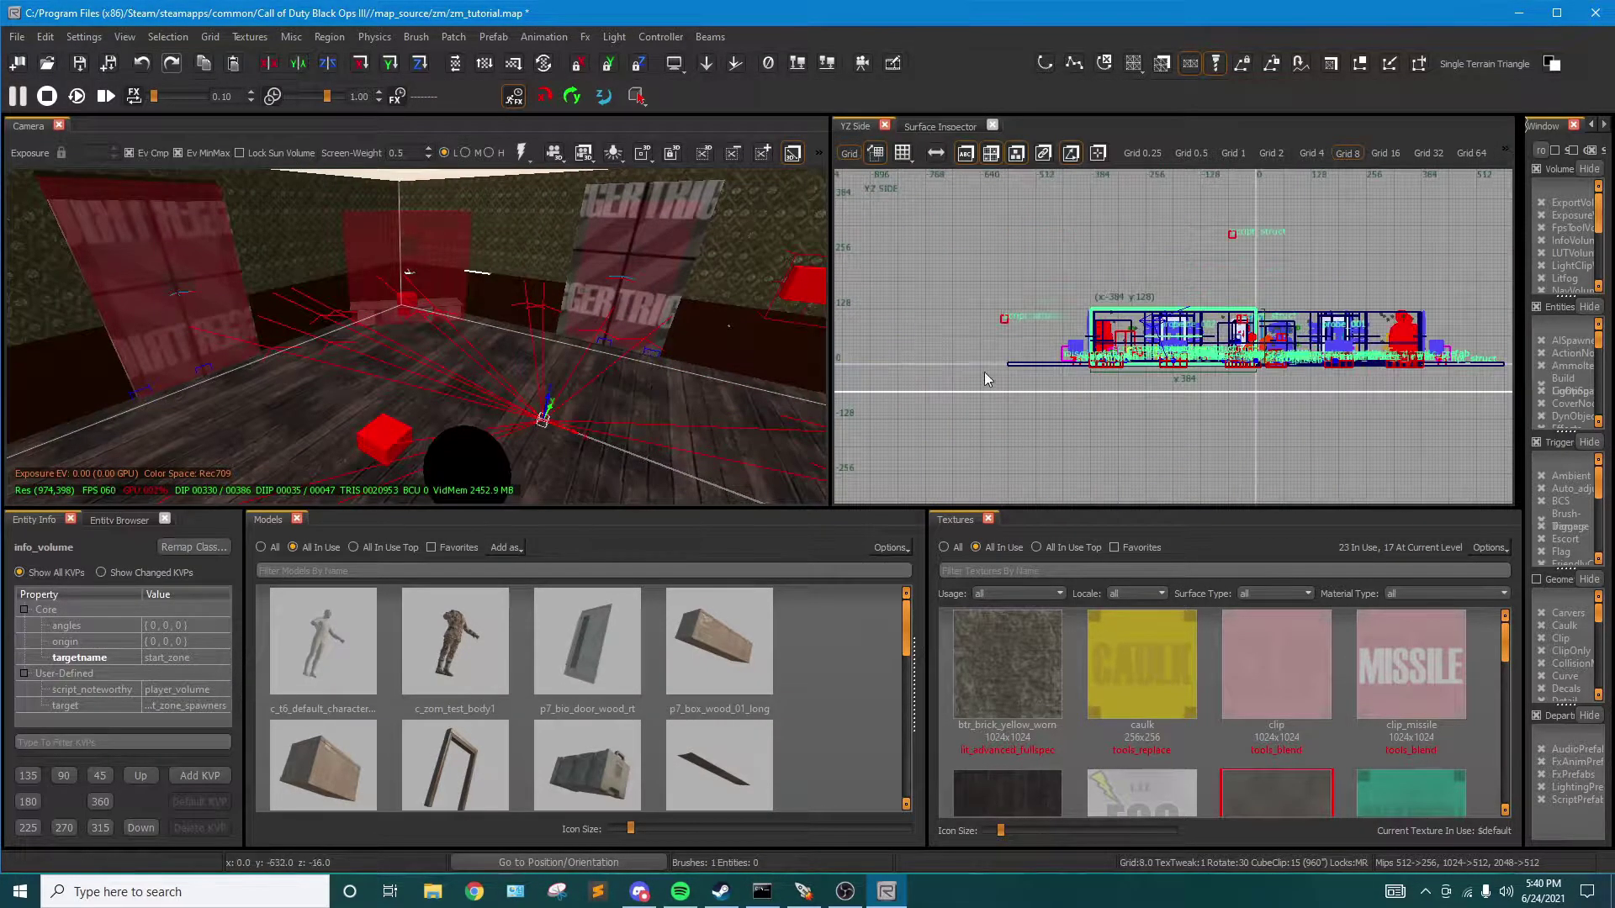
key(ctrl+Tab)
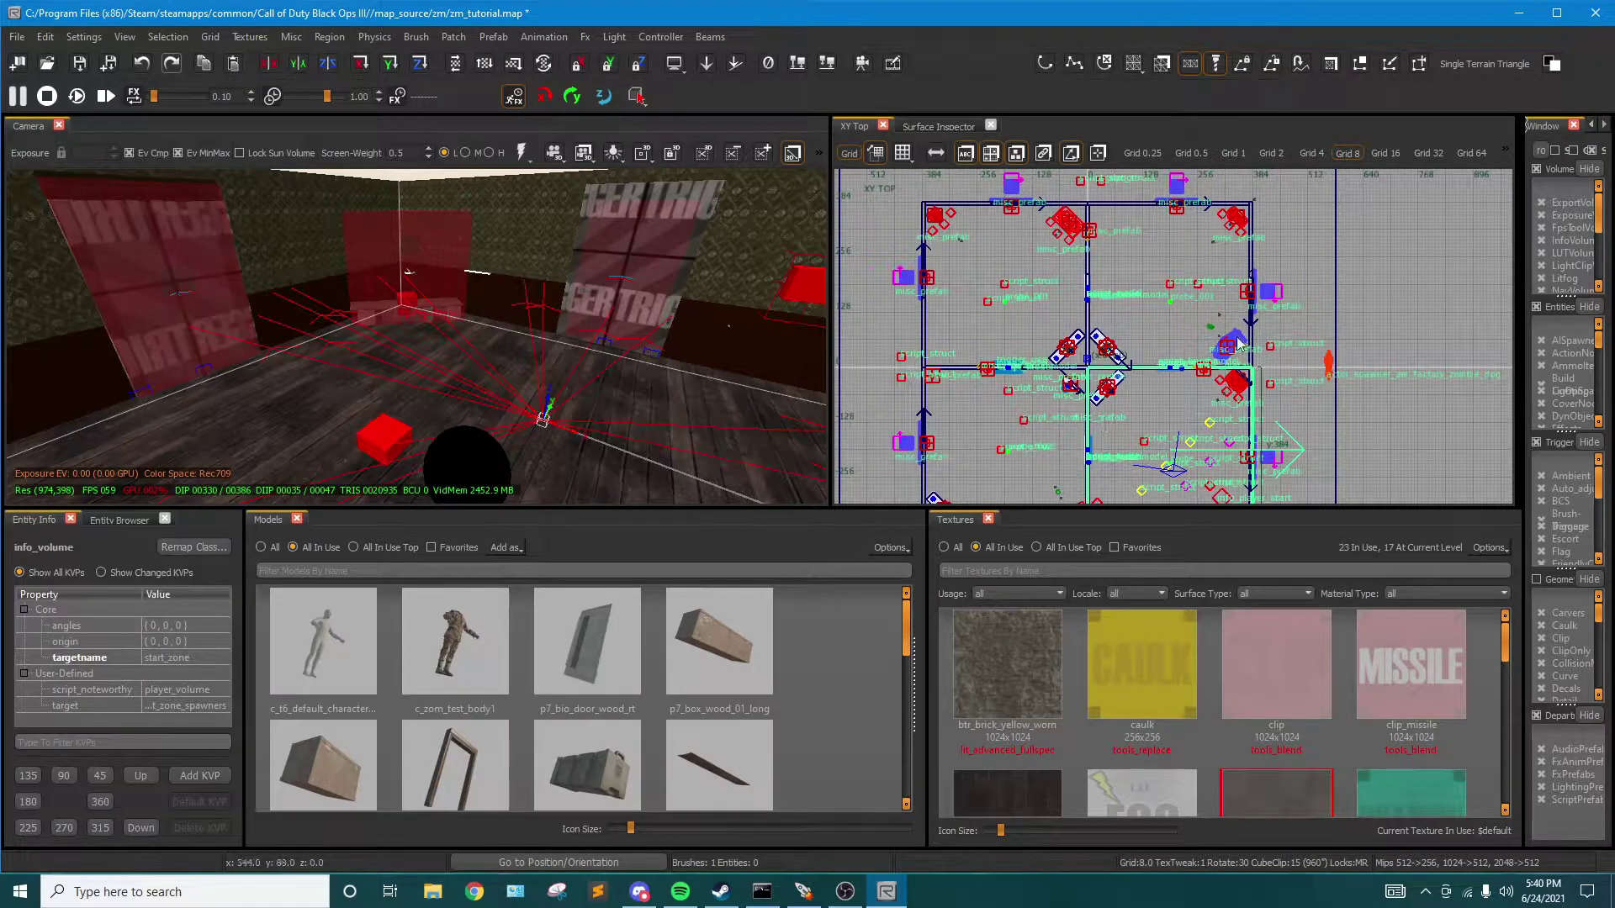
scroll(1207, 488, up, 4)
scroll(1127, 313, down, 5)
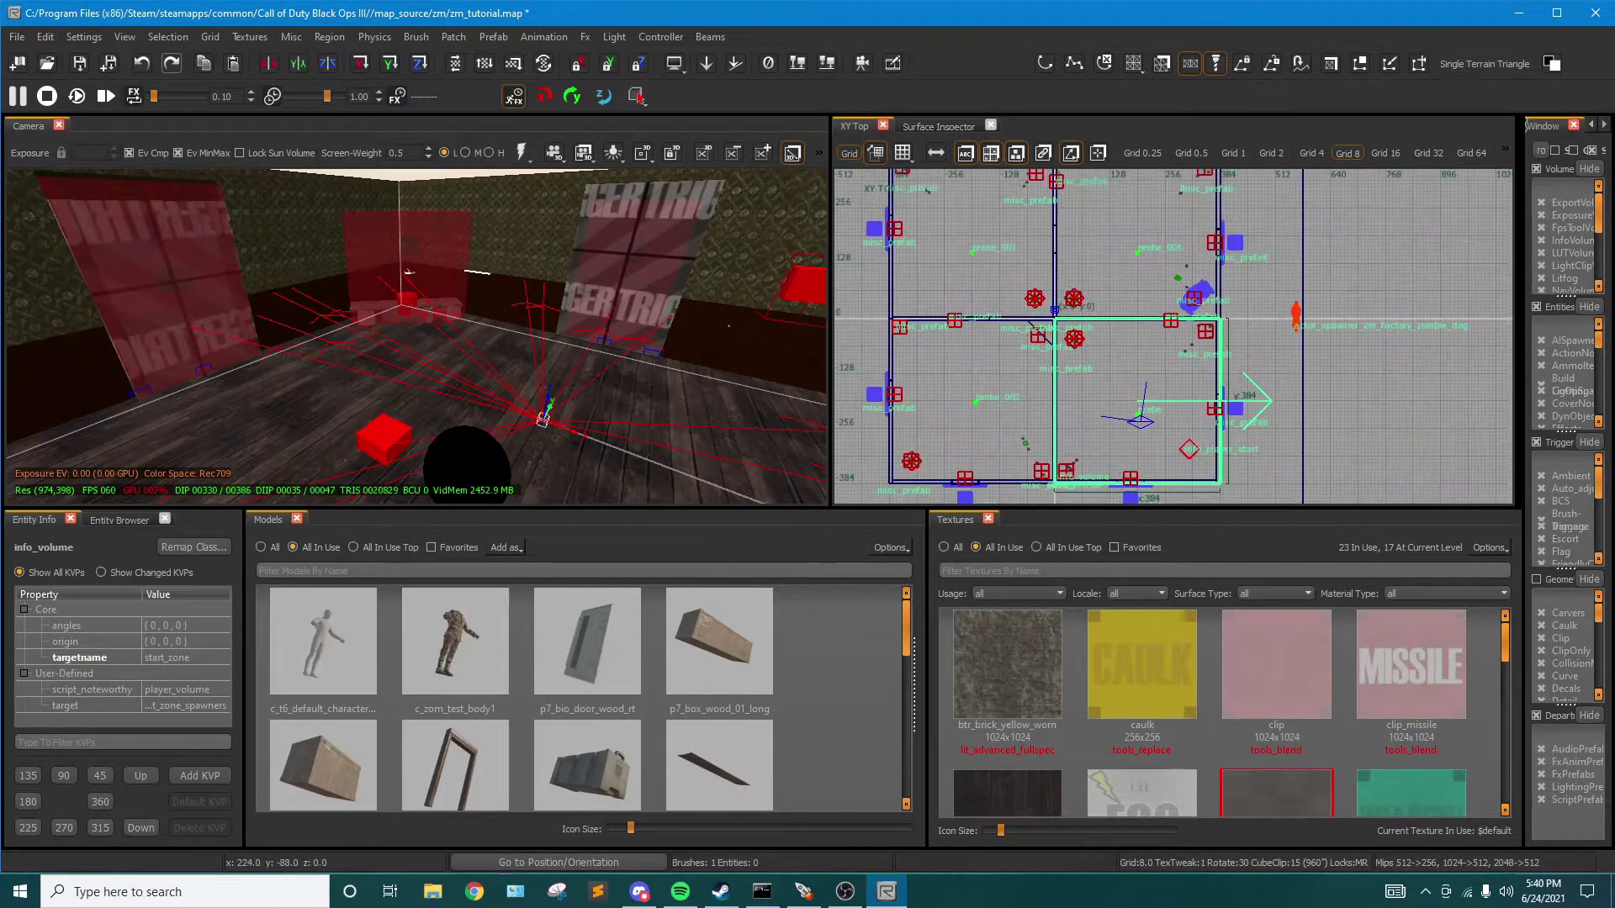
Duplicate the start_zone volume and place the copy over the adjoining room in the positive-Y direction, with its origin at X 0, Y 384, Z 128
click(1127, 313)
scroll(1127, 313, up, 6)
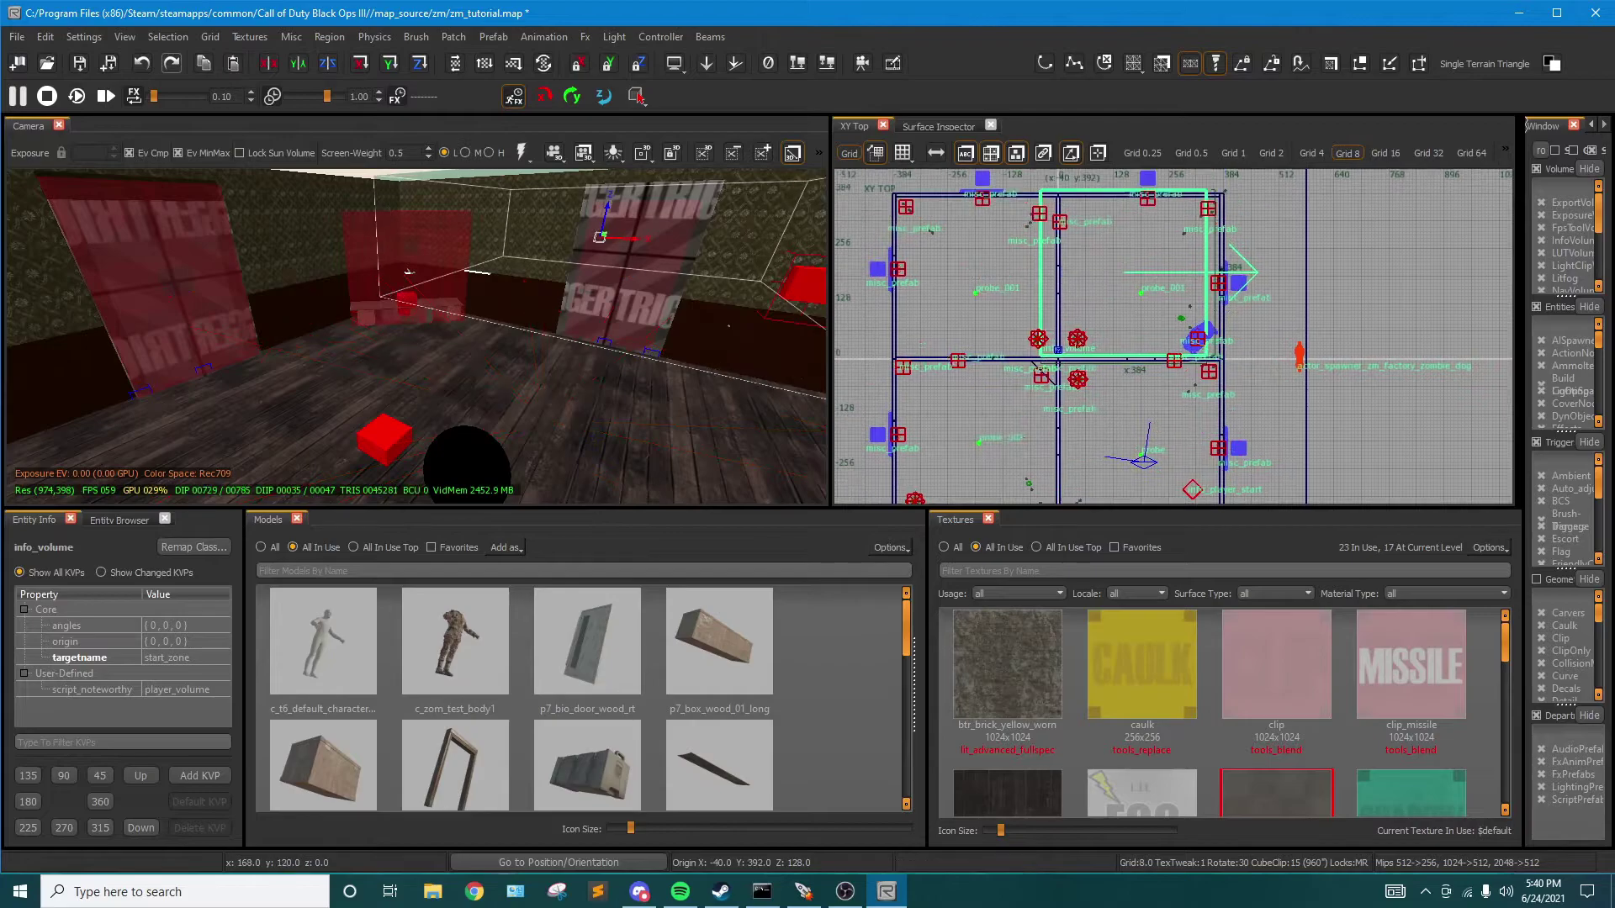
drag(1073, 294, 1146, 312)
right_drag(1146, 312, 929, 423)
scroll(1140, 315, down, 3)
scroll(1094, 213, up, 6)
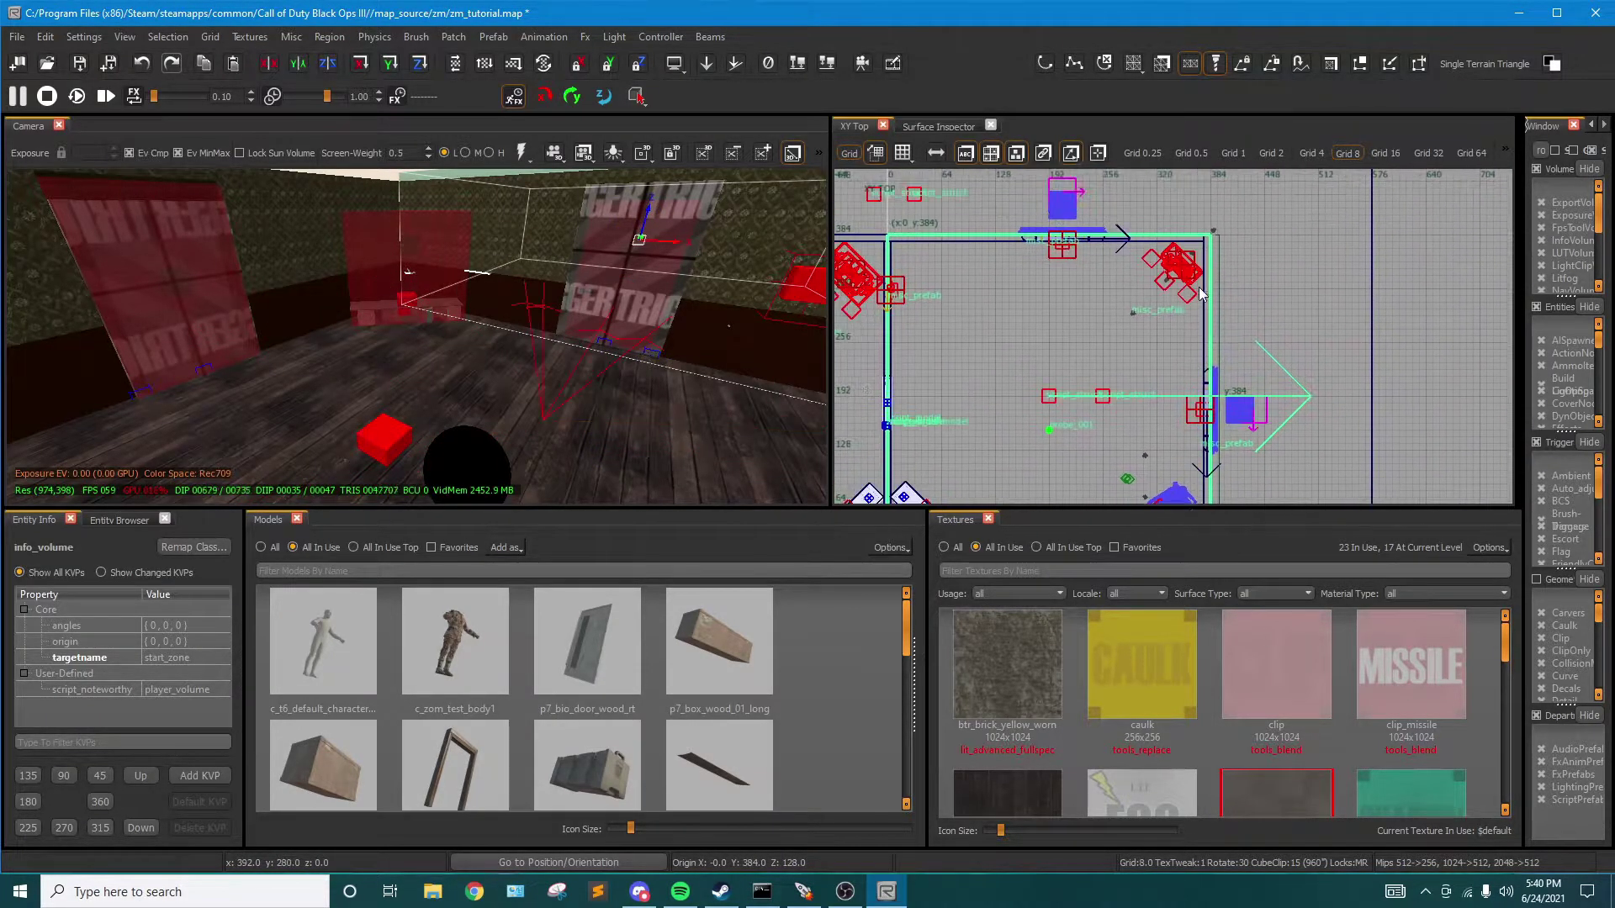
scroll(1061, 274, up, 7)
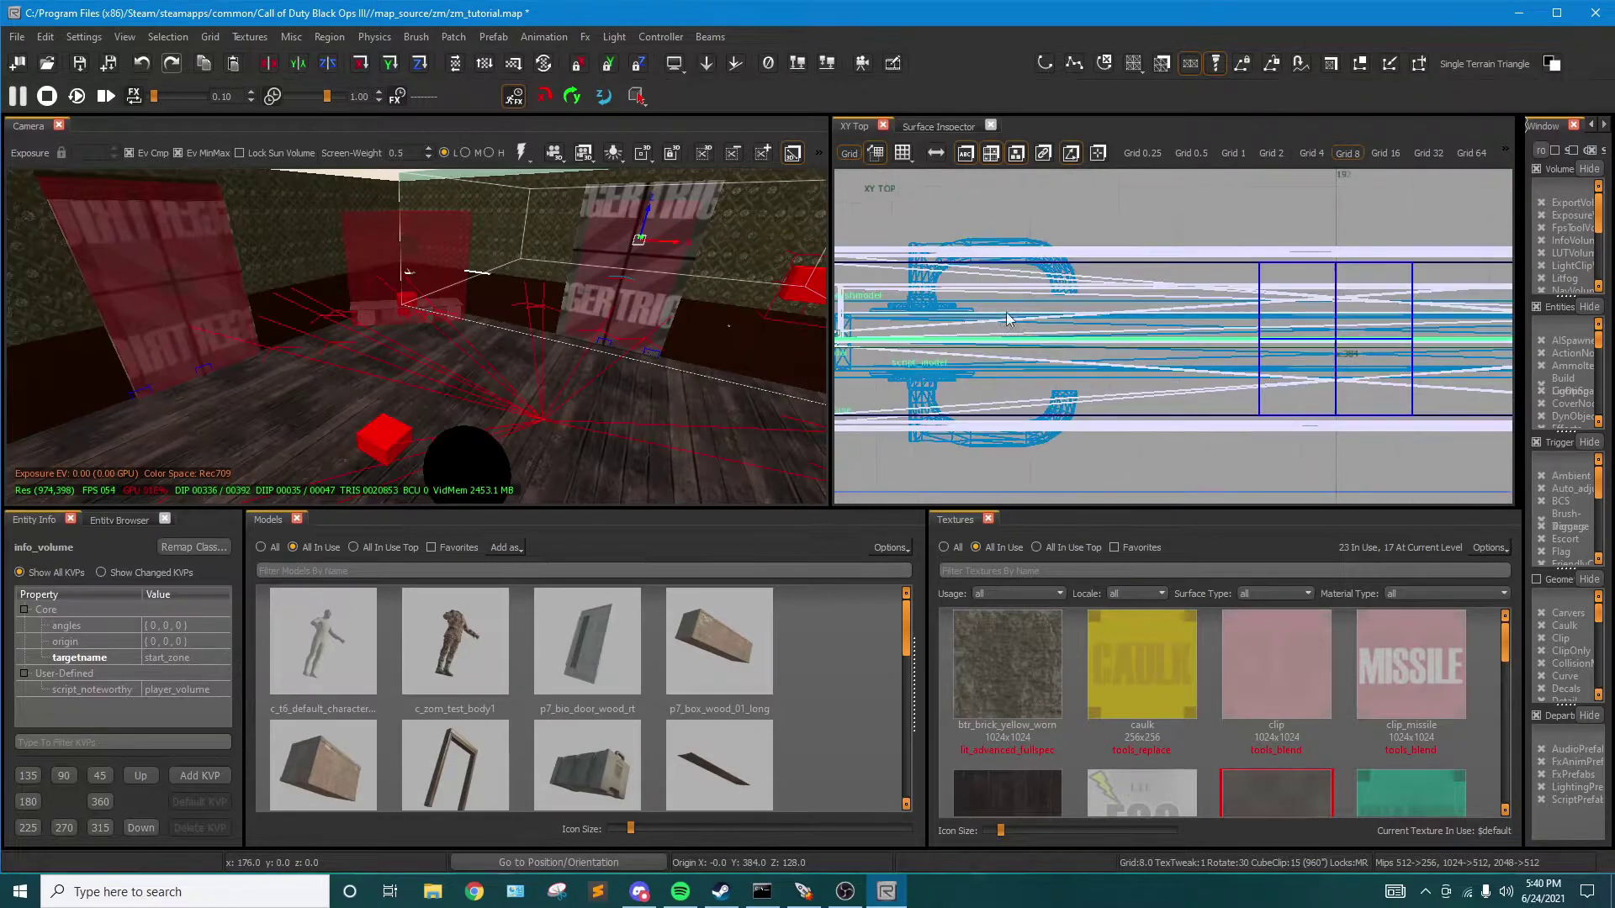
scroll(1025, 269, down, 6)
right_drag(1067, 213, 1082, 267)
scroll(1082, 267, down, 2)
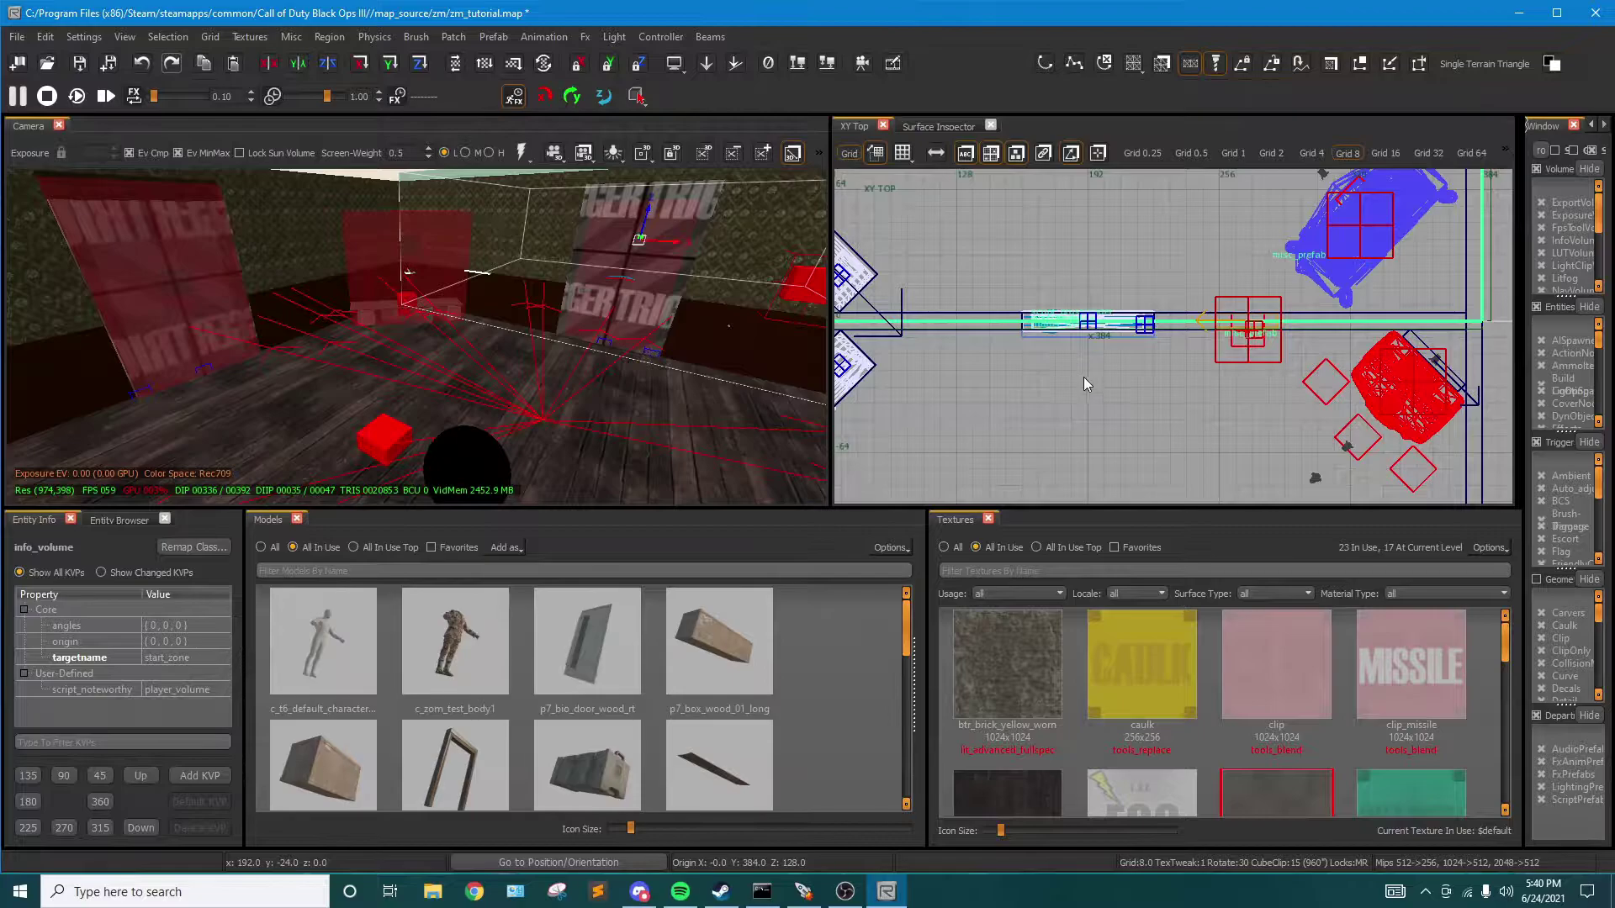
Set the targetname of the copied volume over the adjoining room to next_zone
right_drag(461, 397, 559, 399)
click(503, 372)
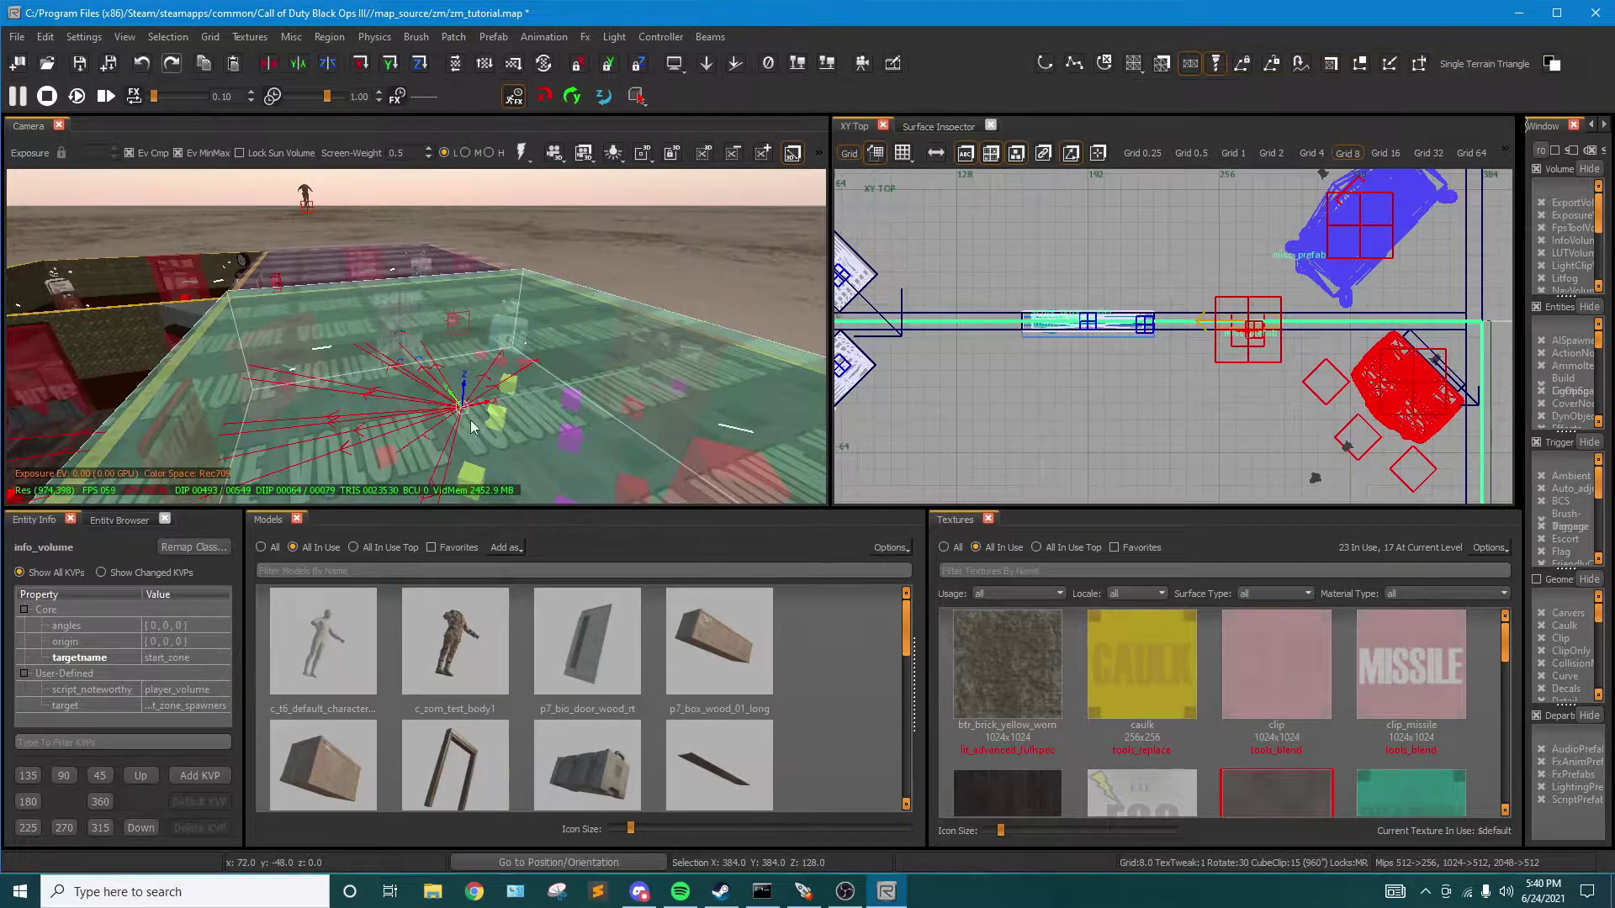
right_drag(511, 402, 486, 407)
key(Escape)
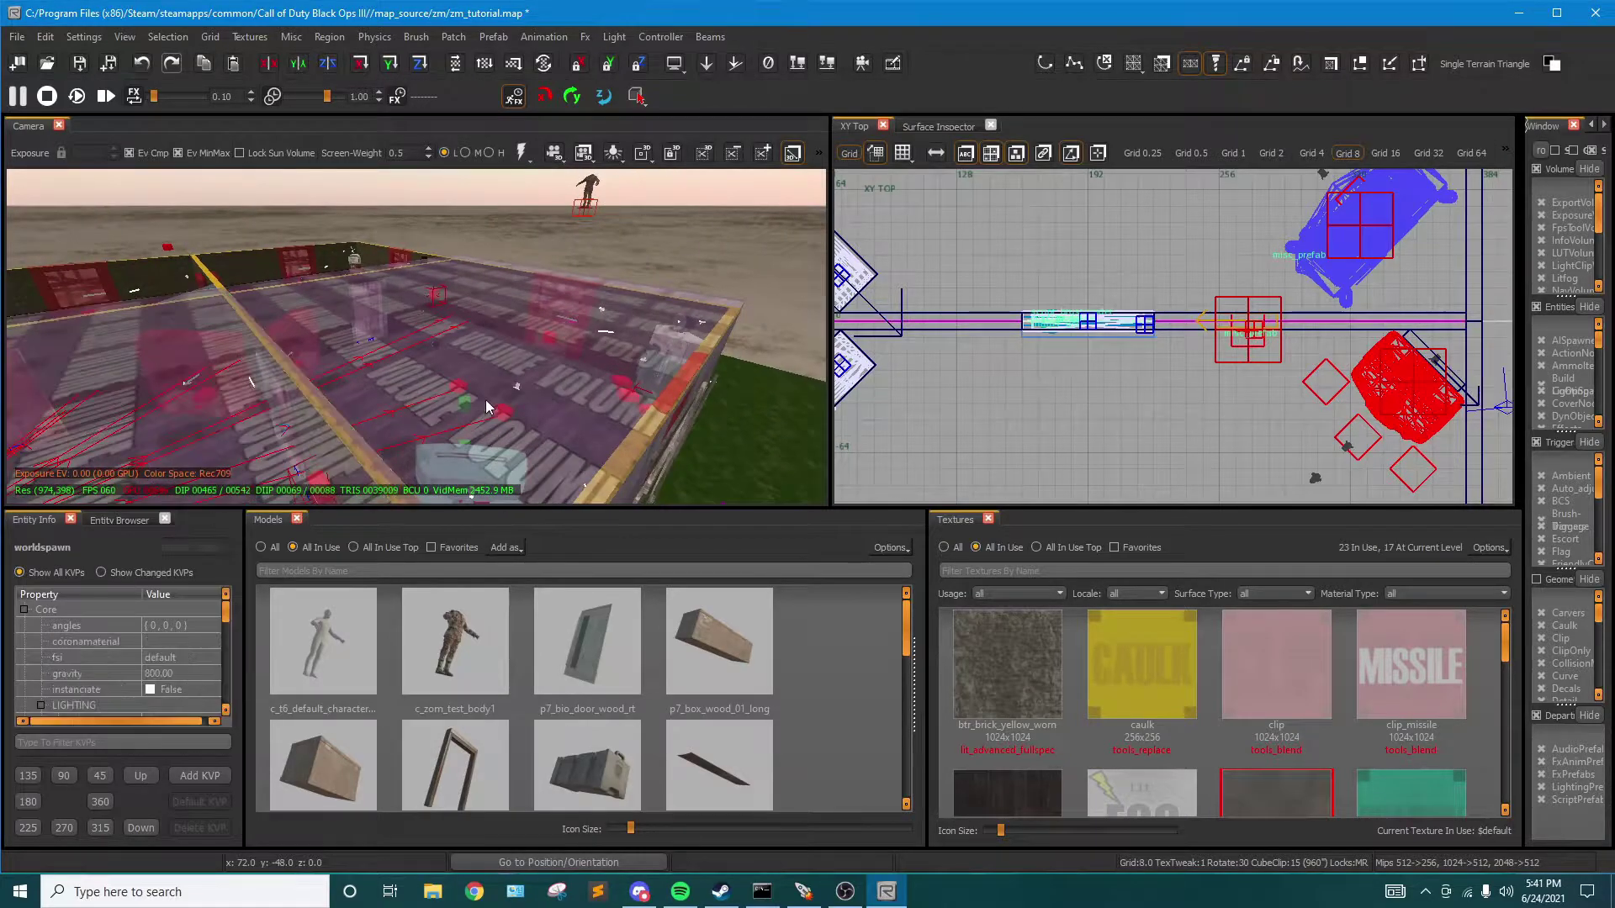
shift+click(486, 407)
scroll(1304, 301, down, 2)
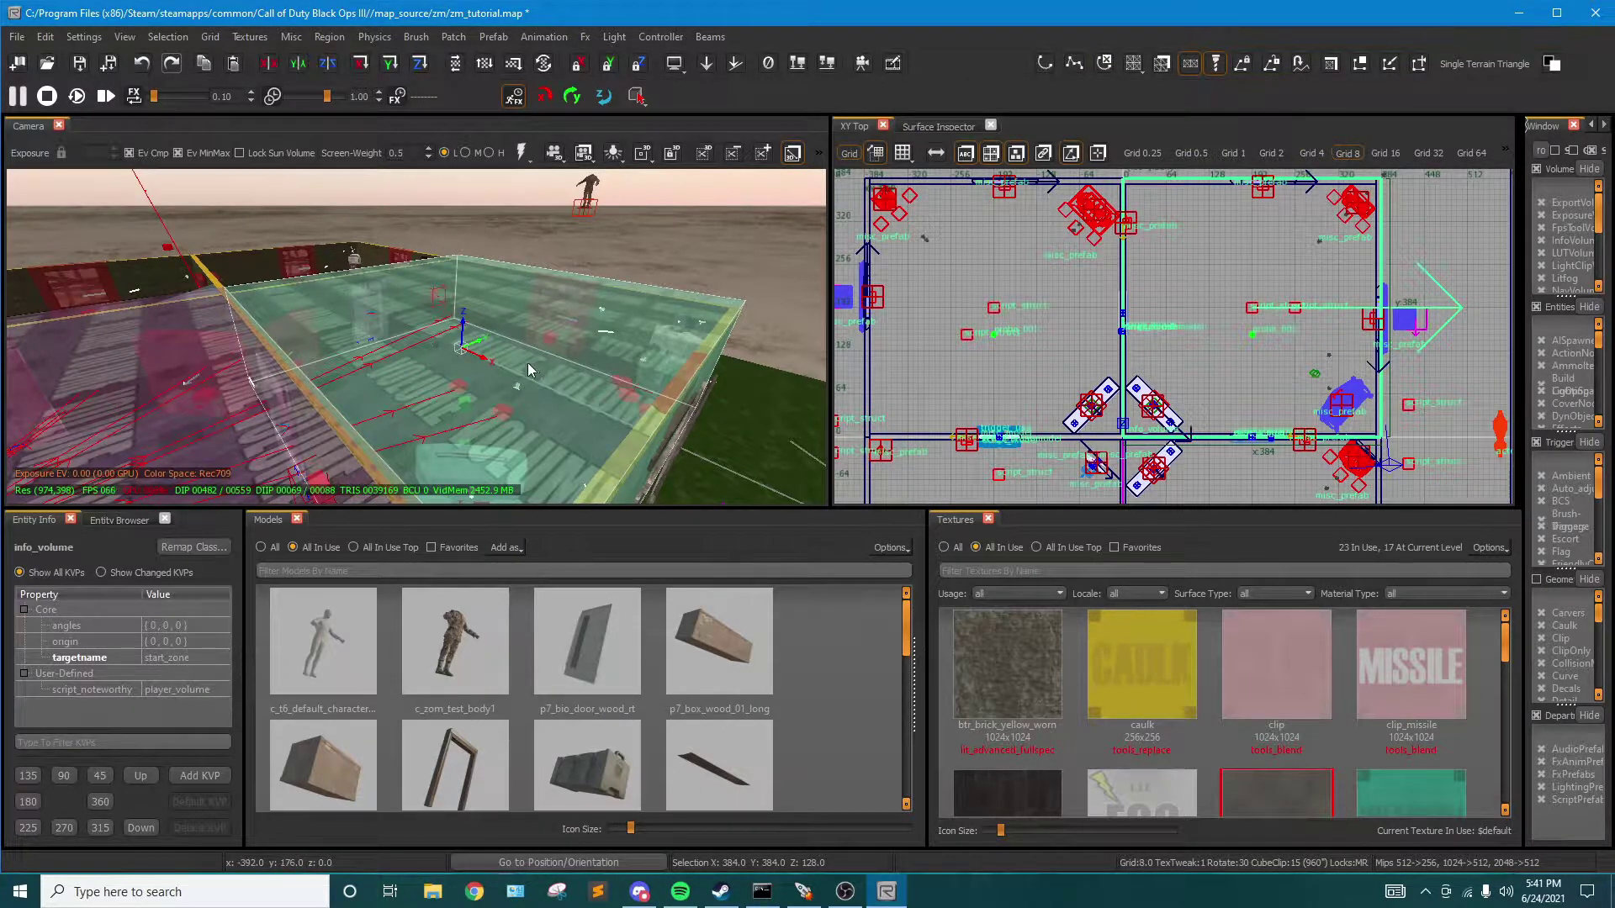
right_drag(534, 367, 504, 337)
click(163, 657)
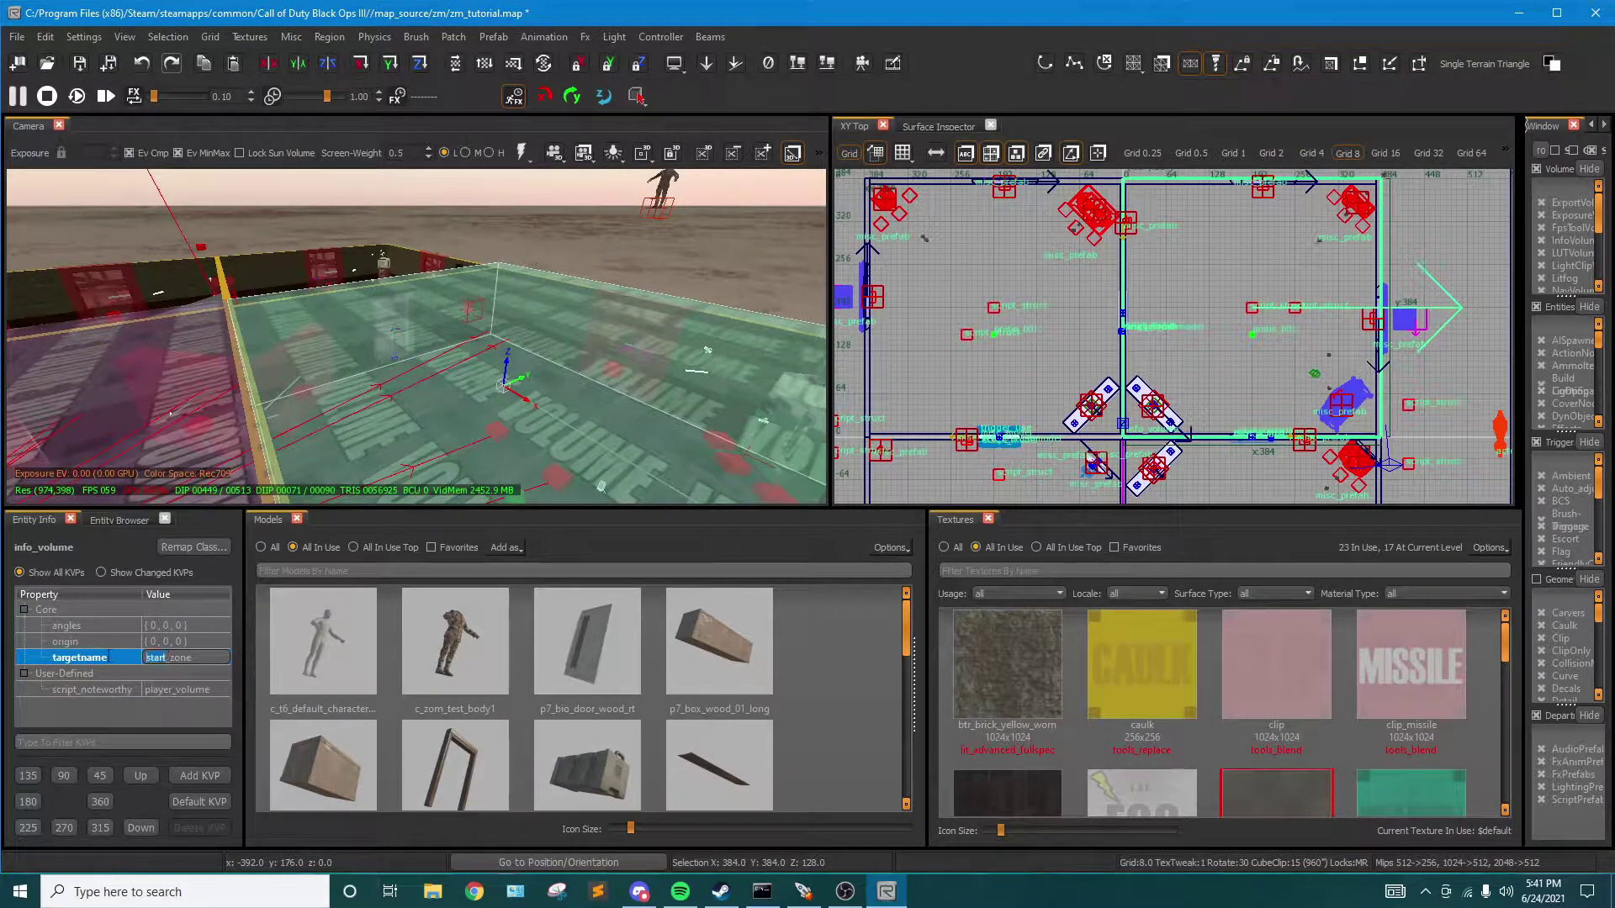
text(z)
key(Return)
key(Escape)
Compare the entity properties of the start_zone volume with those of the next_zone volume, including script_noteworthy and target
right_drag(837, 287, 824, 352)
right_drag(370, 429, 294, 441)
shift+click(290, 446)
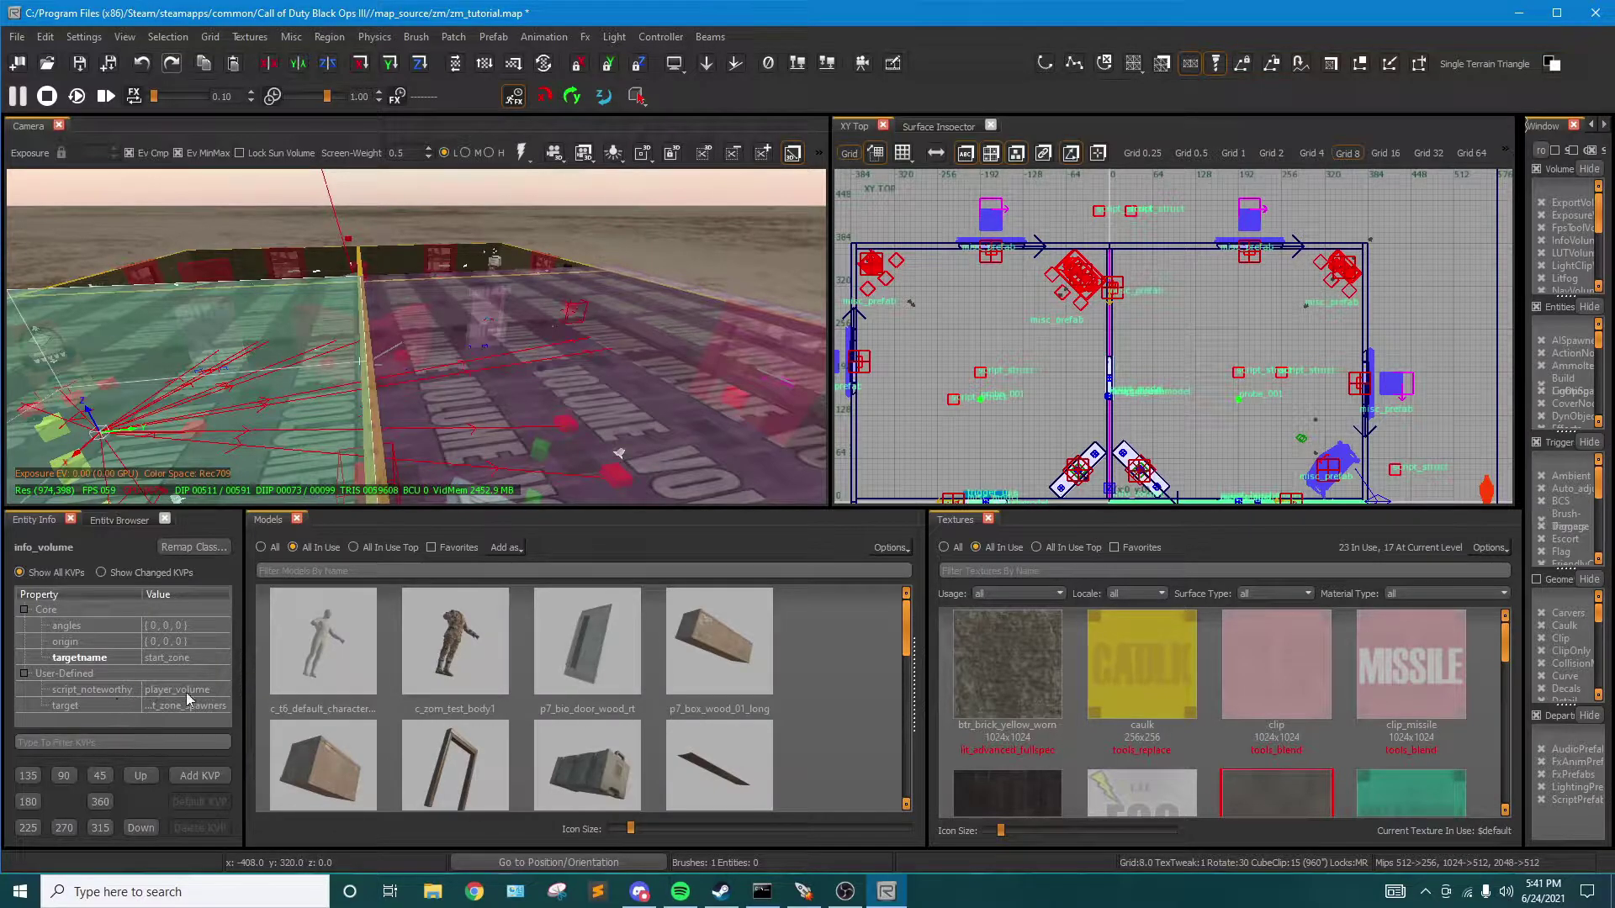
key(Escape)
shift+click(426, 405)
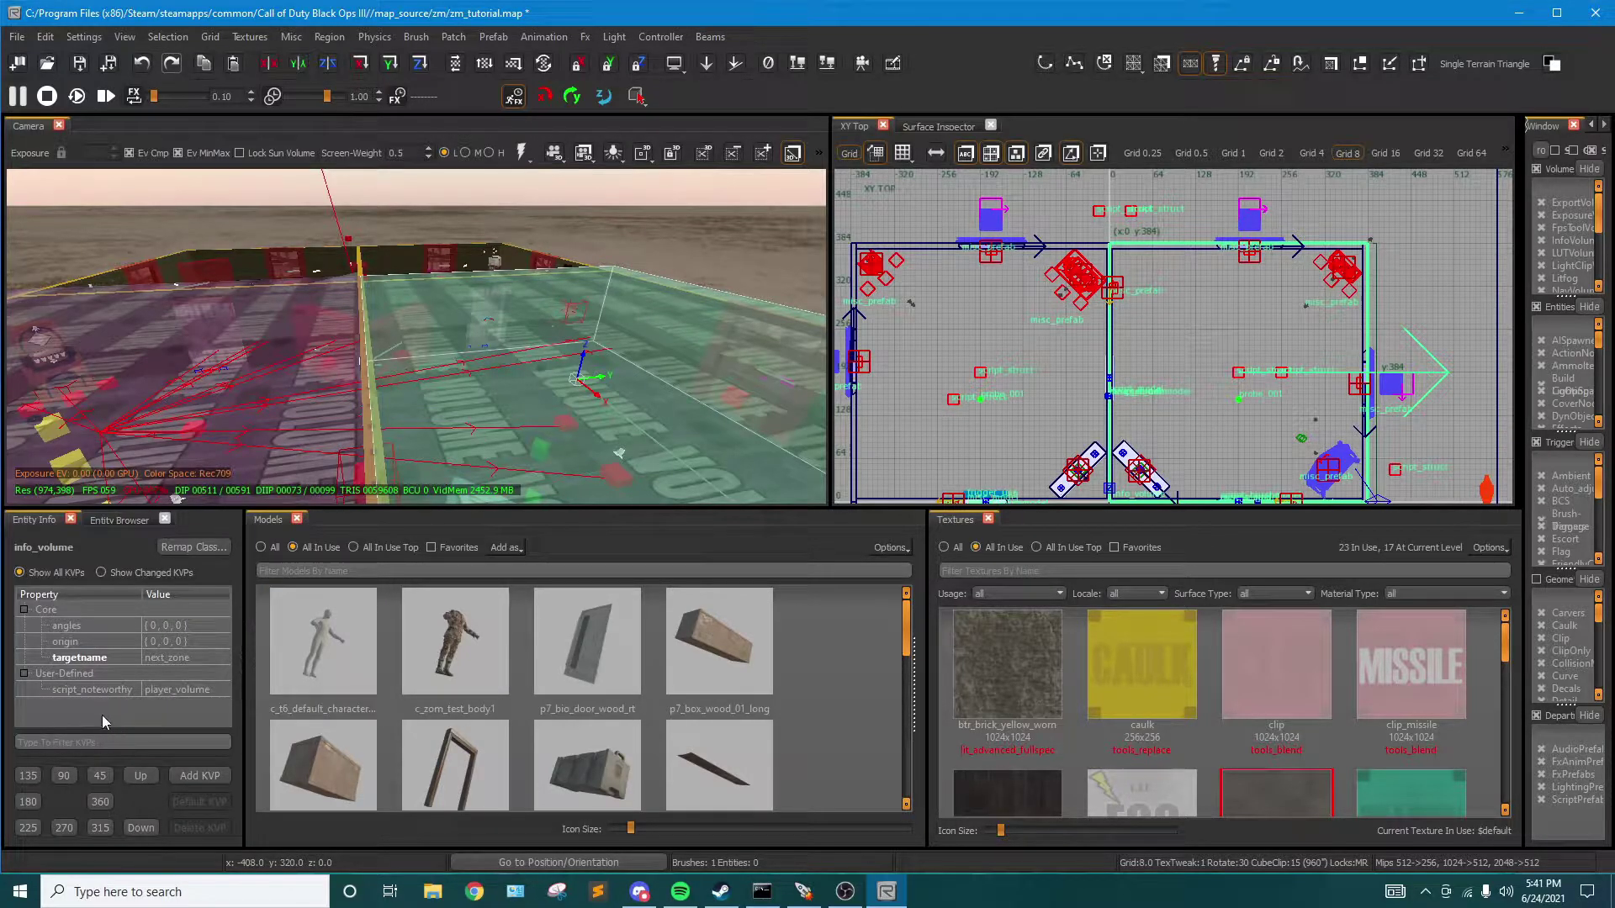
right_drag(381, 278, 530, 396)
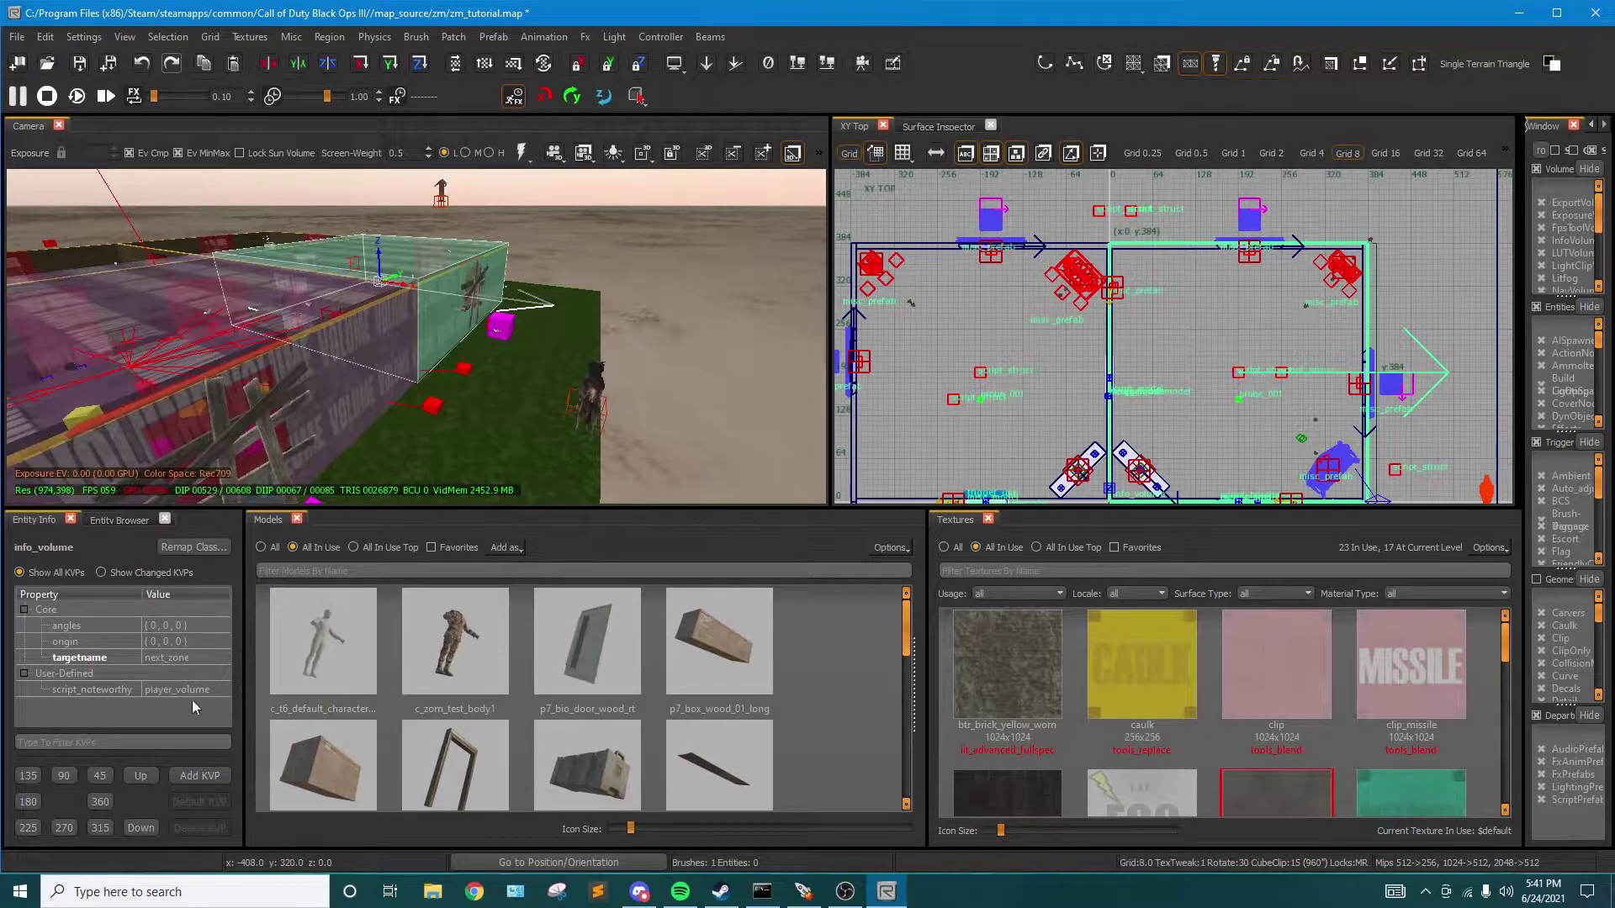
right_drag(421, 404, 455, 413)
key(Escape)
shift+click(286, 386)
scroll(481, 386, down, 3)
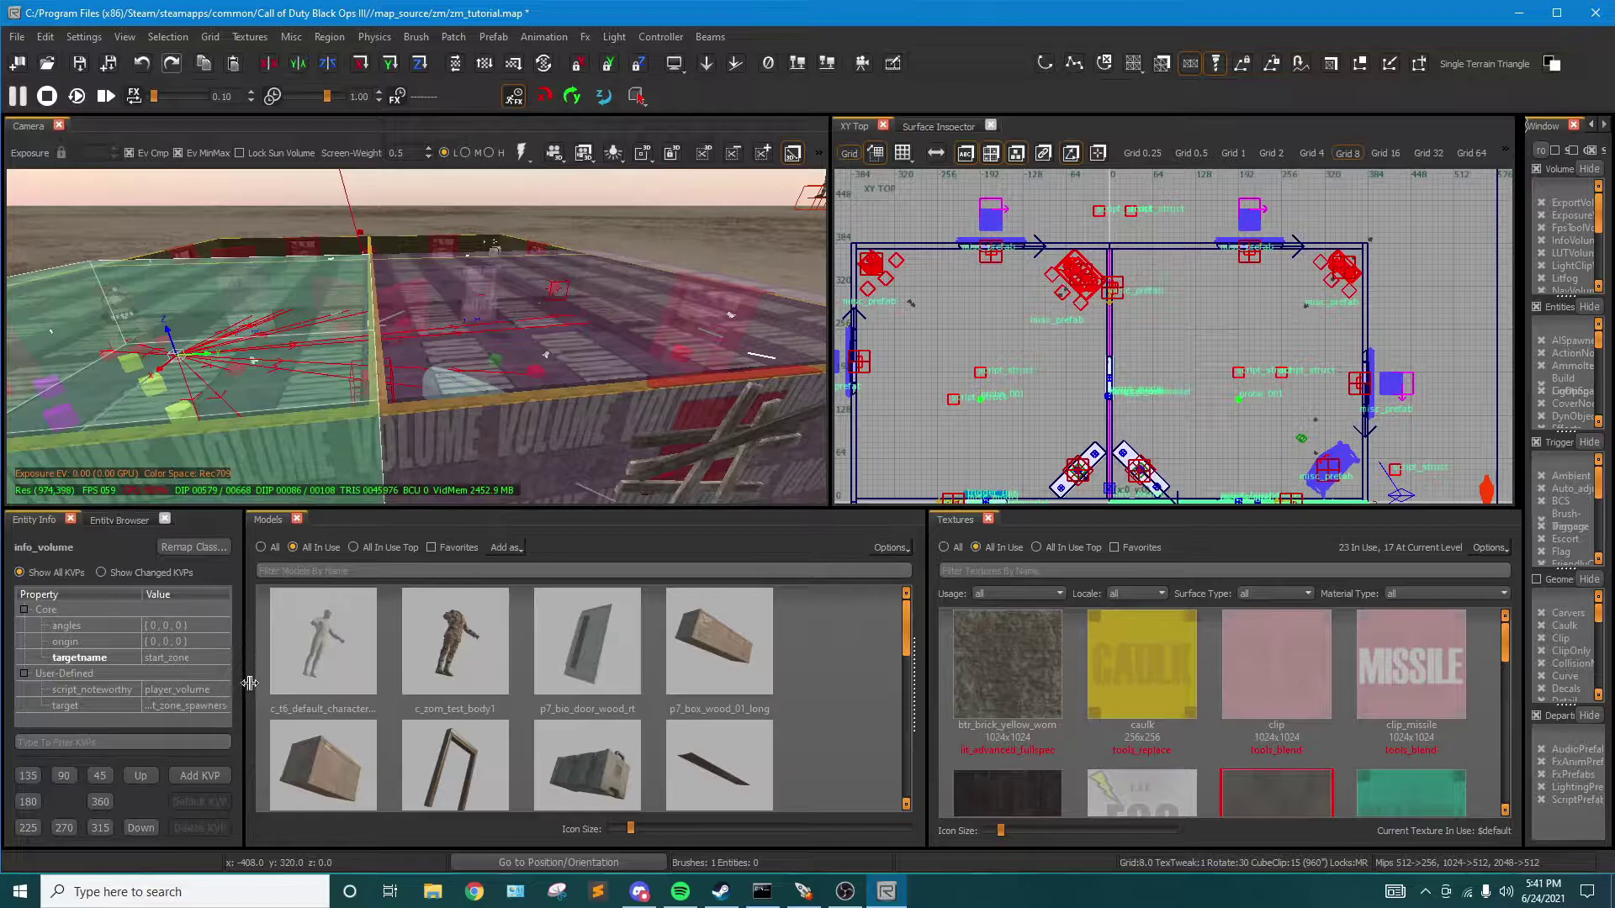
Add a target property with the value next_zone_spawners to the next_zone volume
key(Escape)
shift+click(476, 346)
click(197, 776)
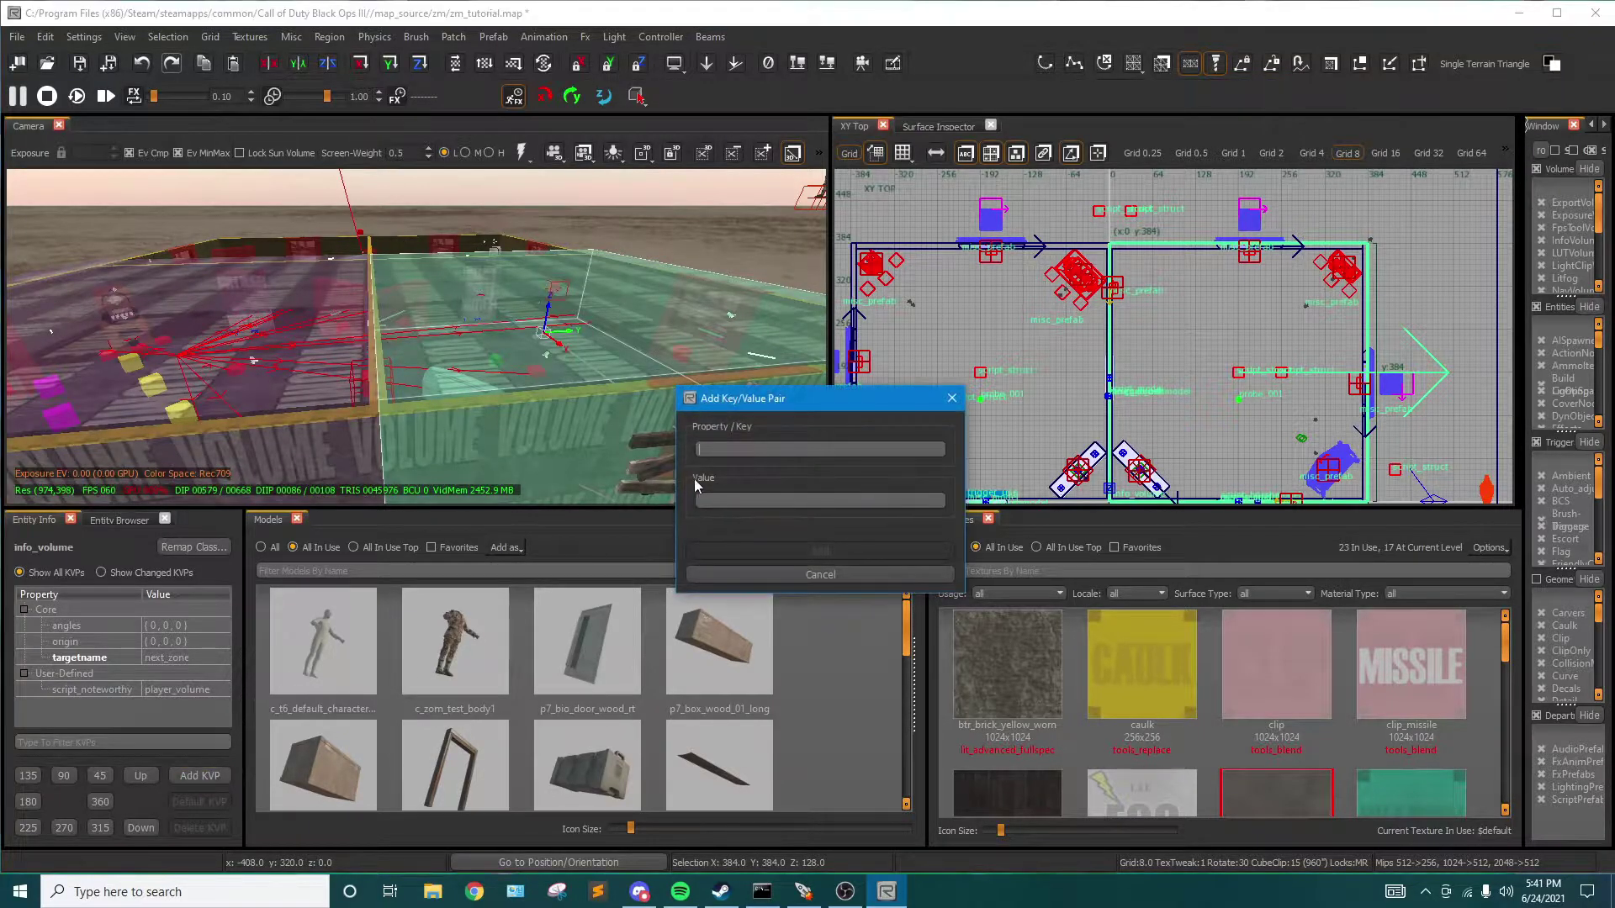
text(target)
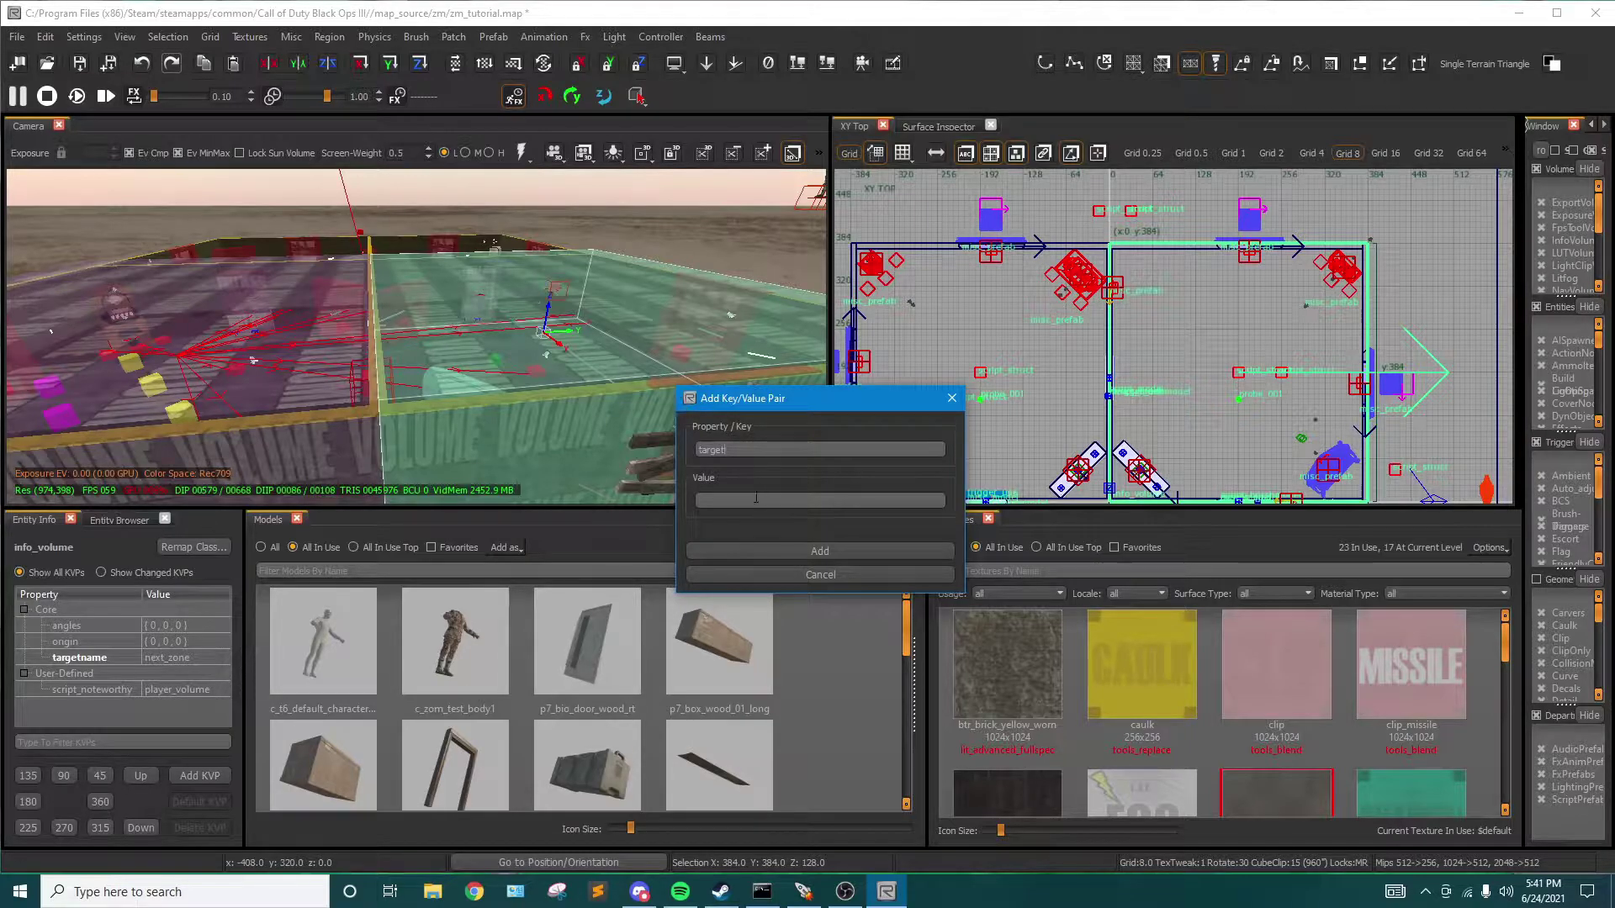
click(762, 498)
text(next_zone_spawners)
key(Return)
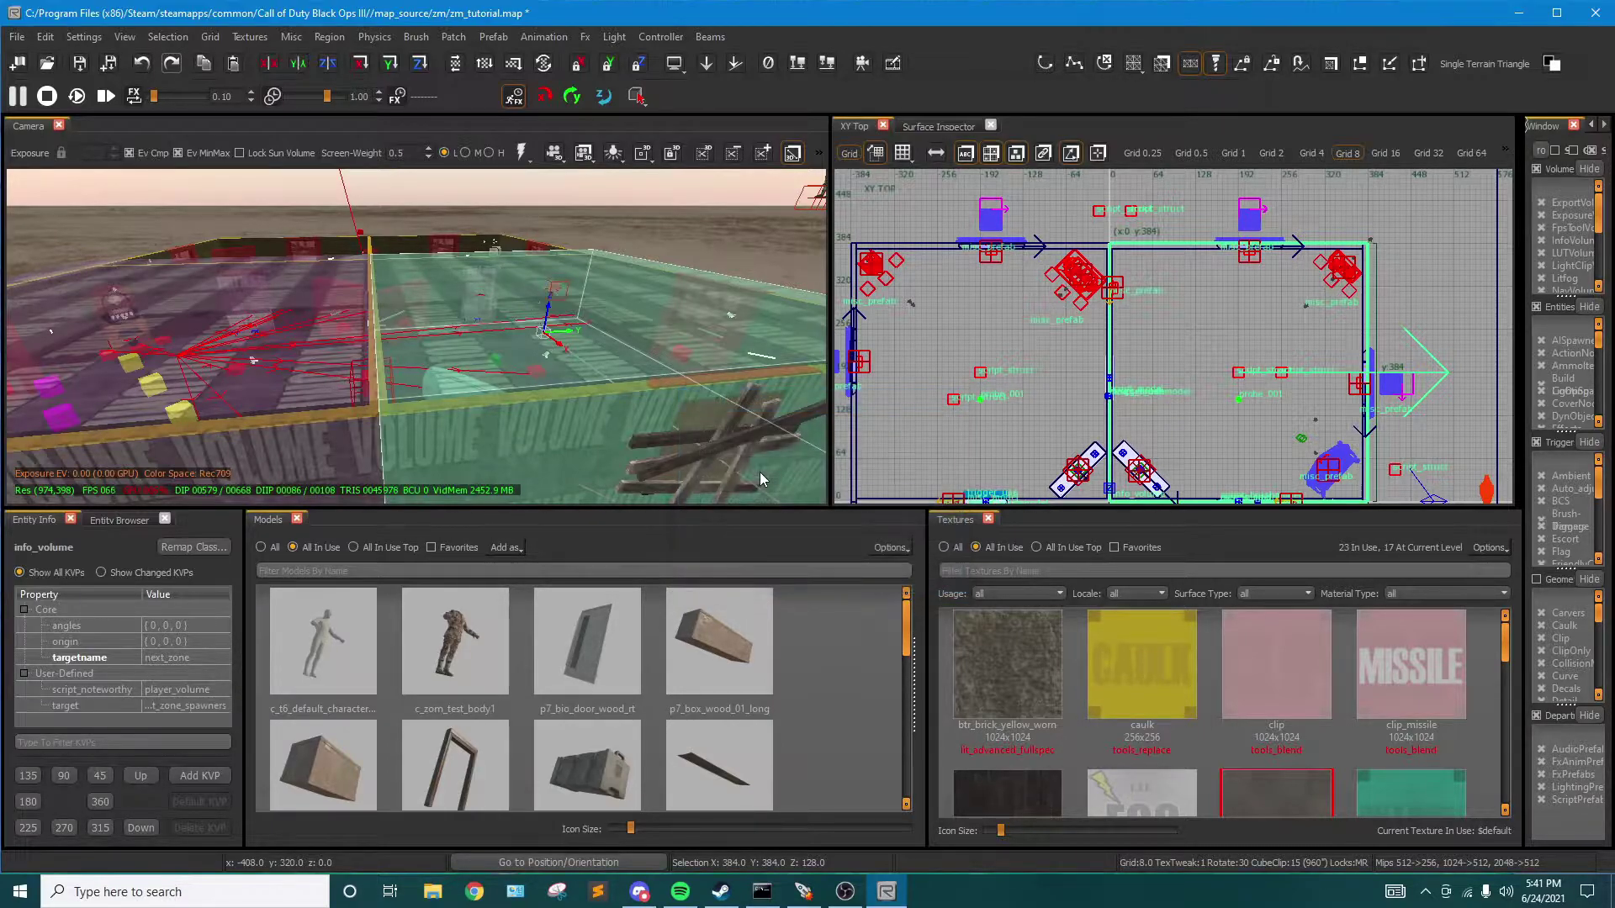
Compare the next_zone volume's target with the targetname of the riser_location spawn struct outside the boarded windows
right_drag(565, 282, 508, 295)
key(Escape)
shift+click(477, 381)
right_drag(486, 386, 513, 399)
key(Escape)
shift+click(429, 329)
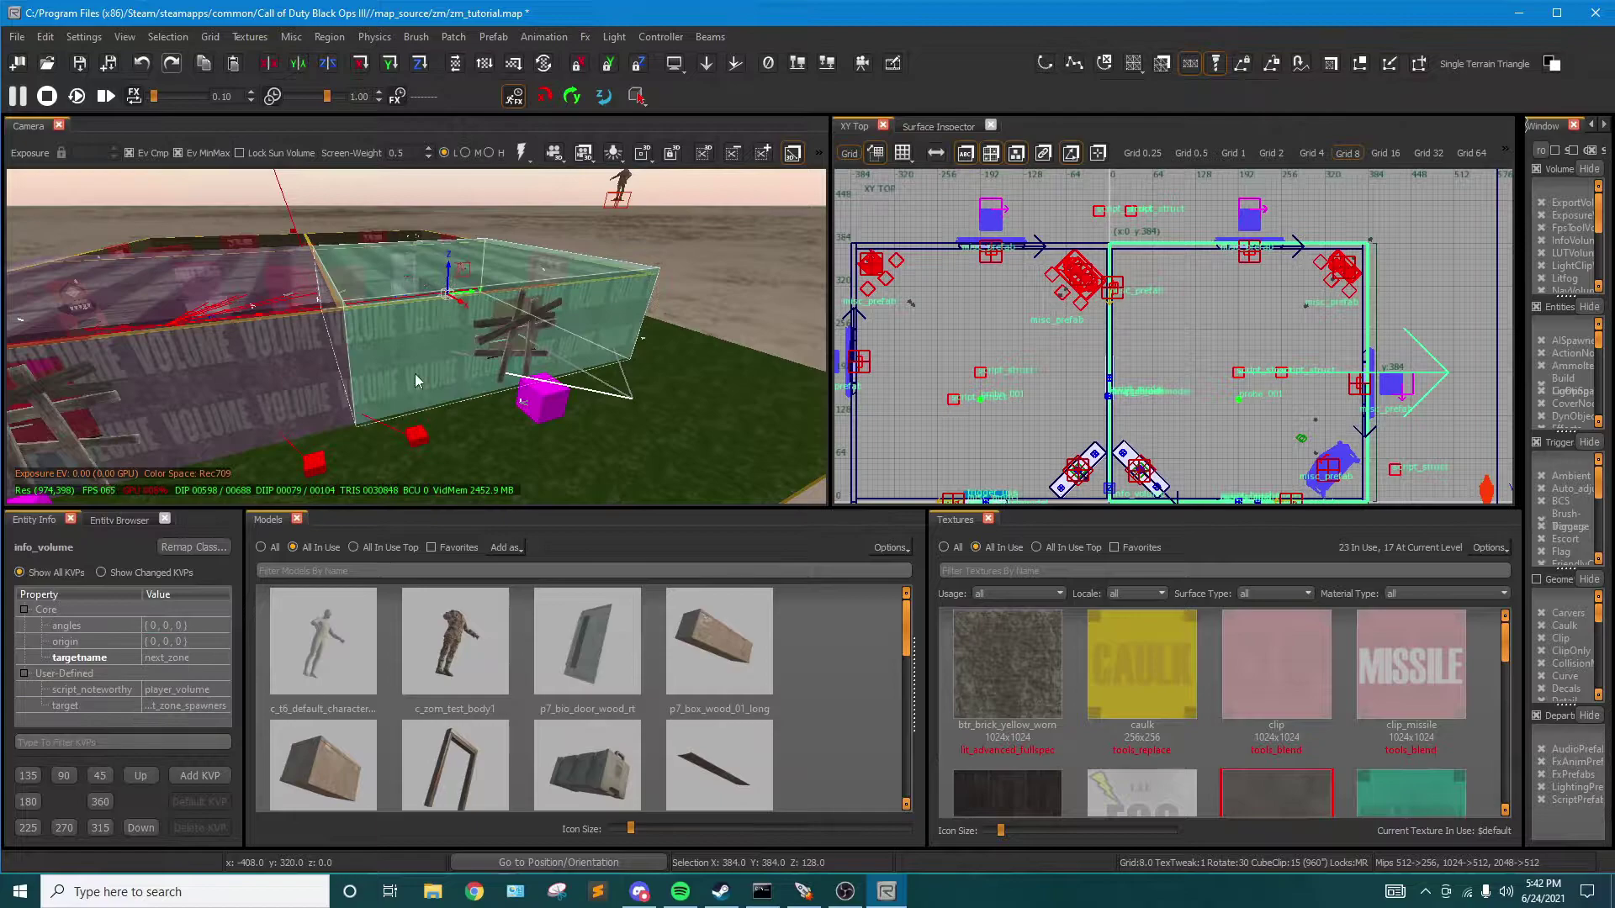
click(180, 706)
key(Escape)
key(Escape)
shift+click(412, 442)
scroll(193, 681, down, 1)
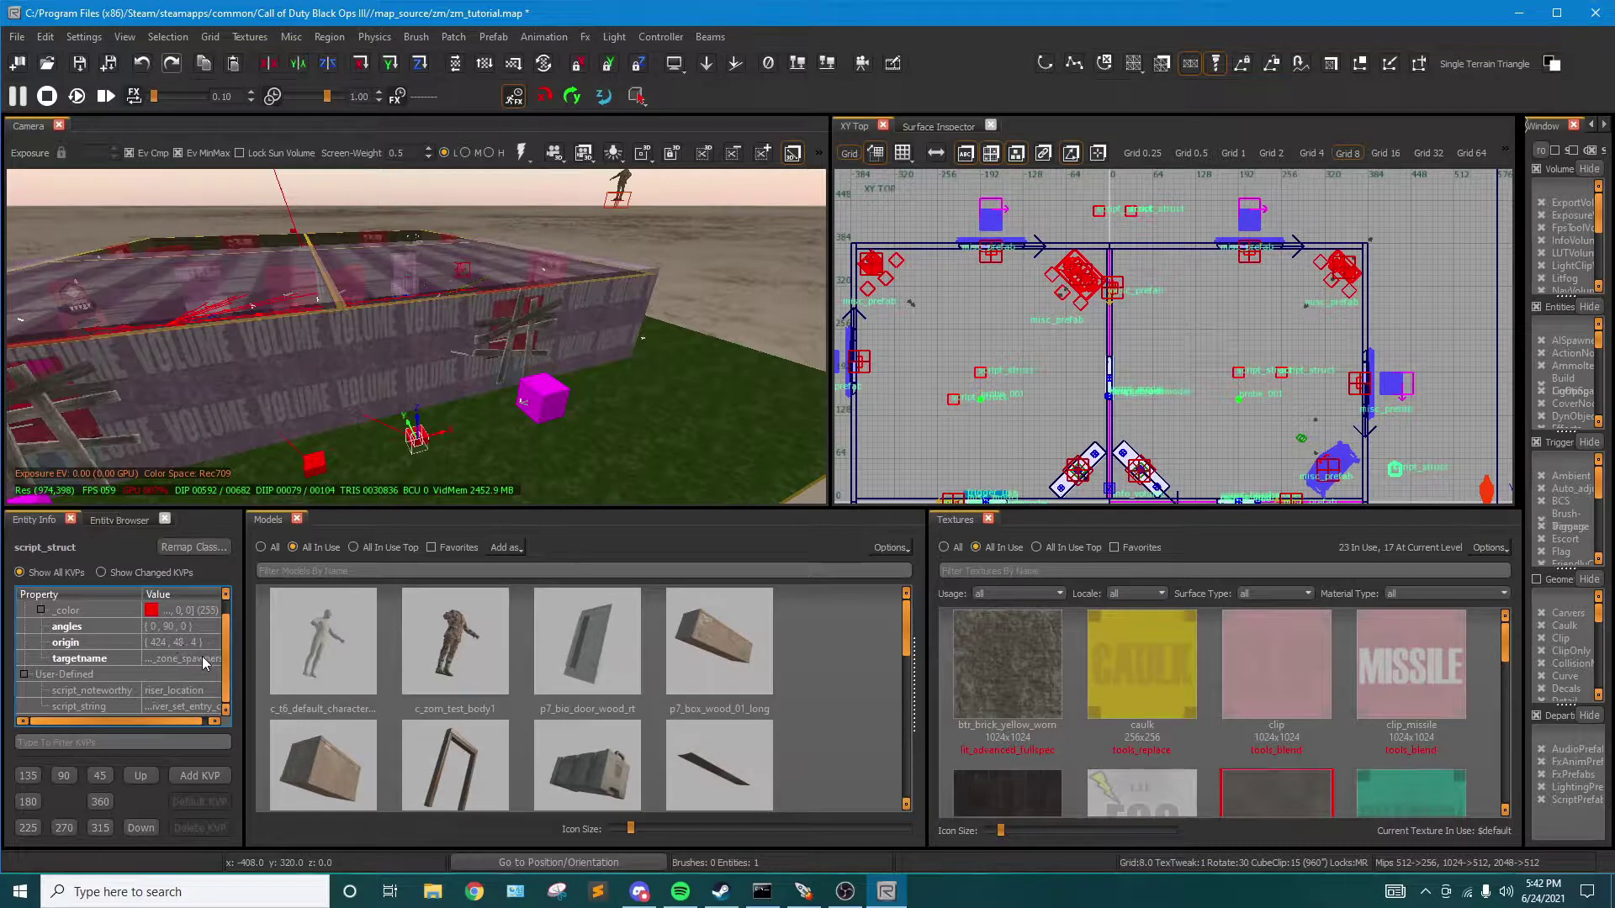
Examine the targetname of the riser spawn struct outside, and locate the other spawn structs around the next_zone room
right_drag(447, 433, 397, 458)
key(Escape)
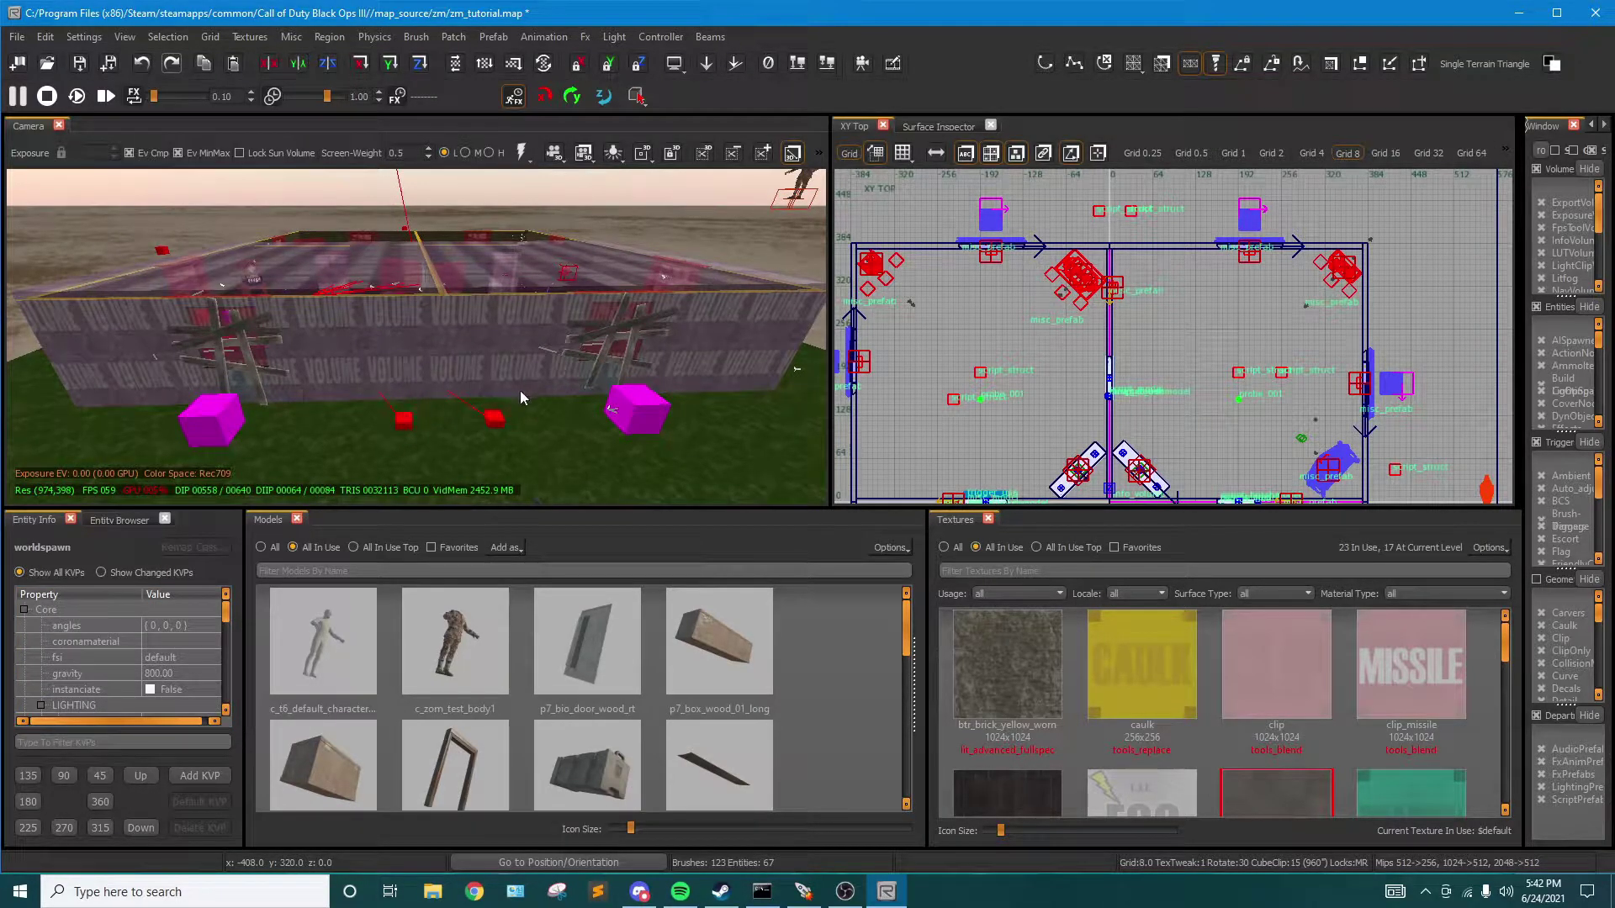
click(493, 424)
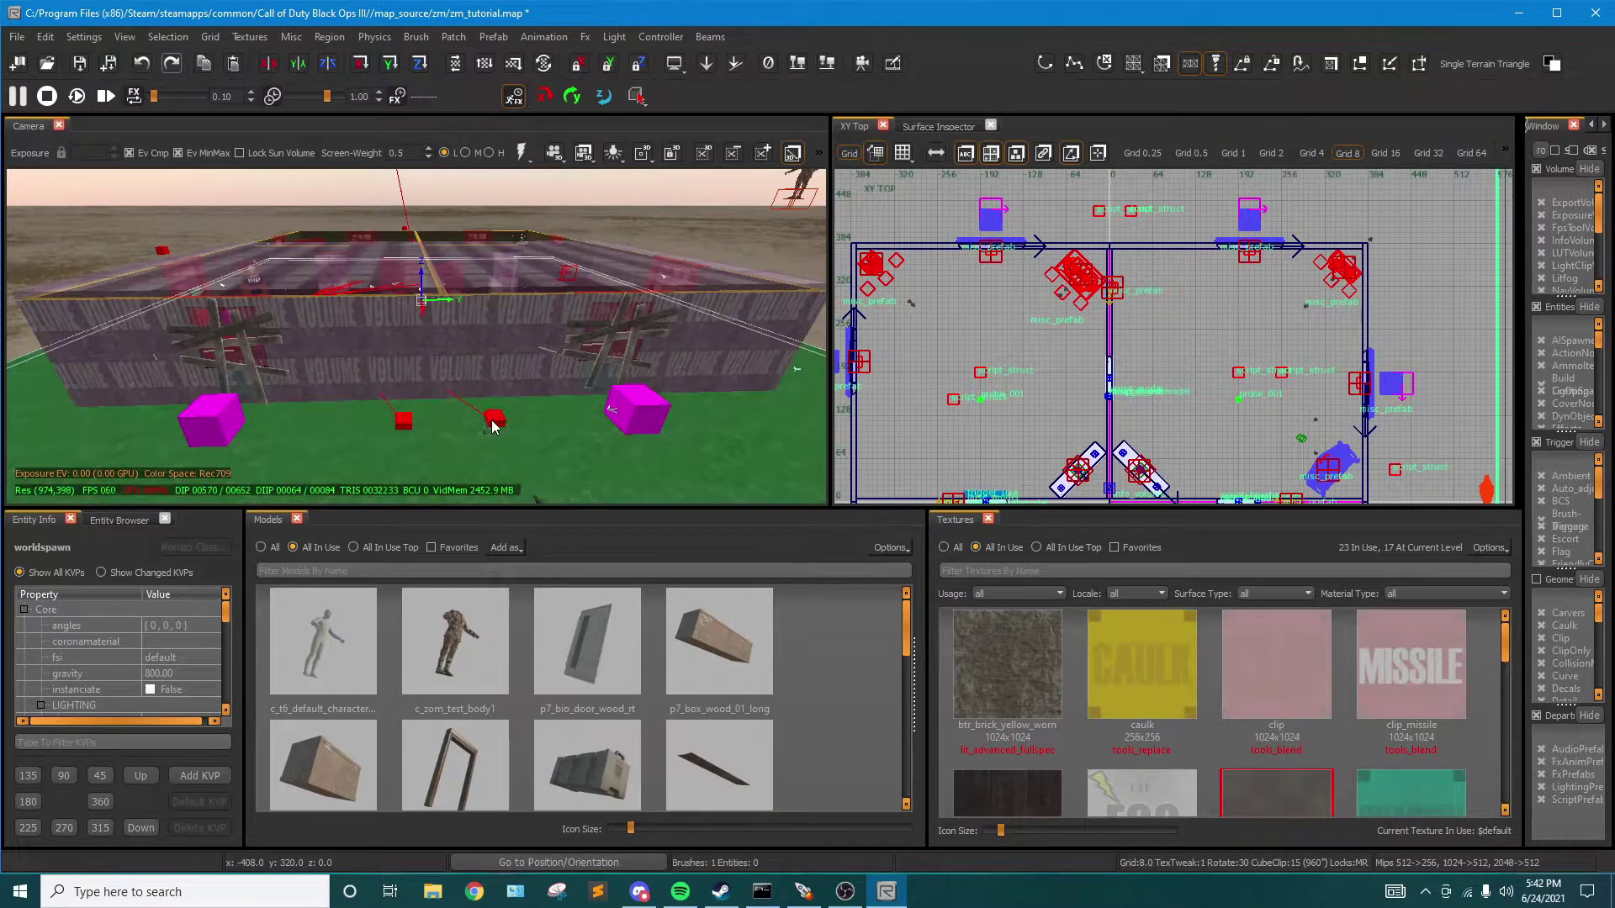
click(494, 423)
click(193, 672)
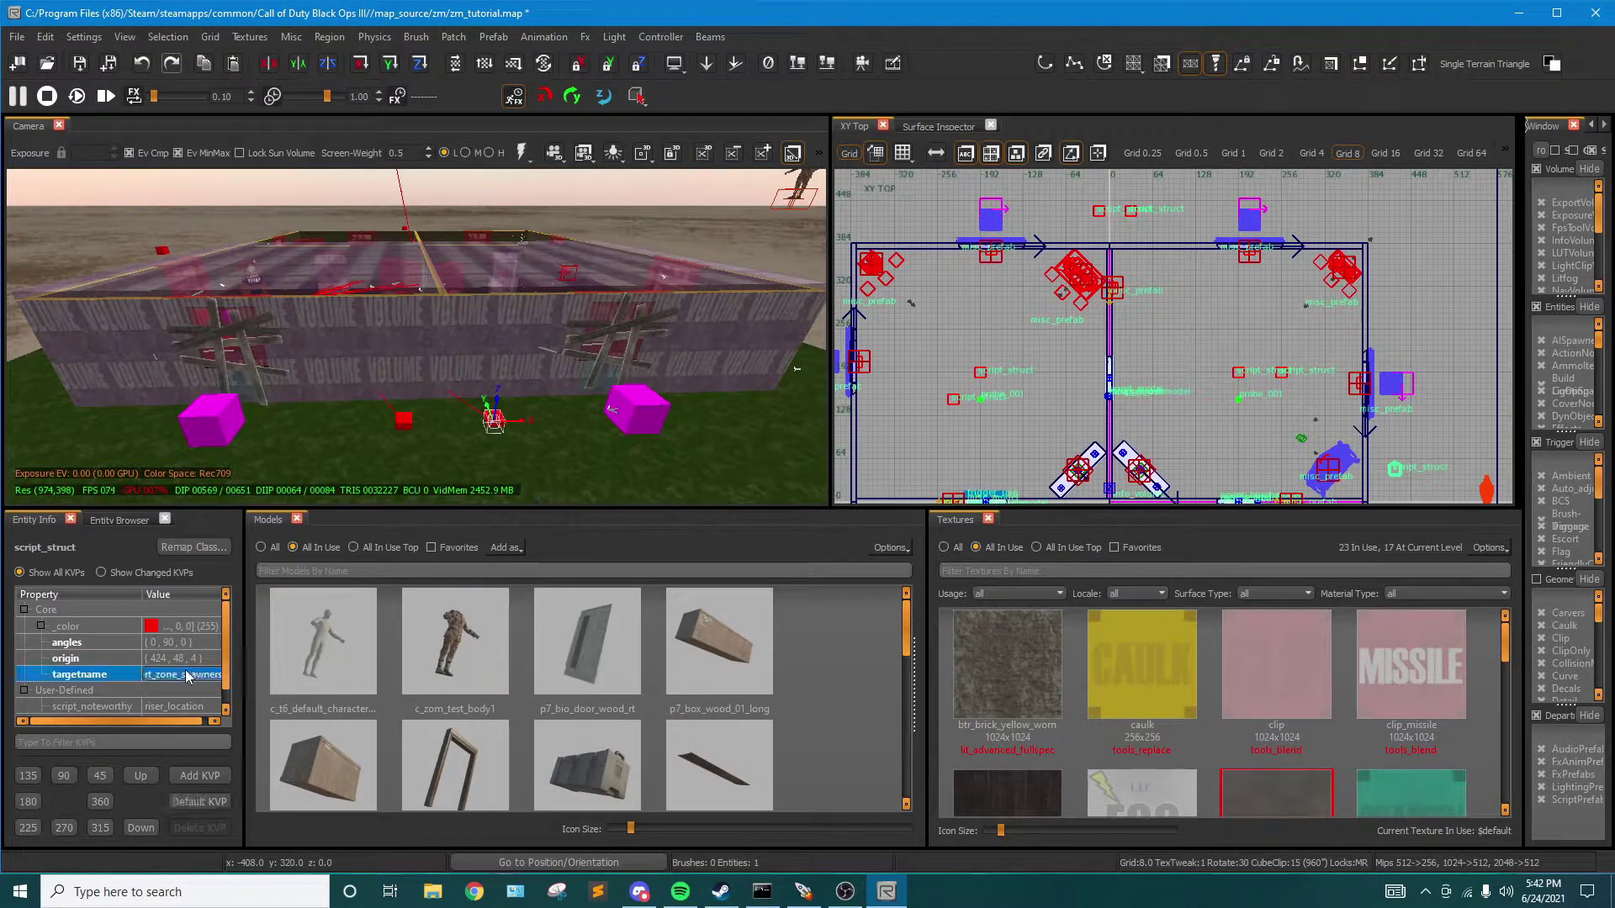
right_drag(538, 323, 438, 336)
key(Escape)
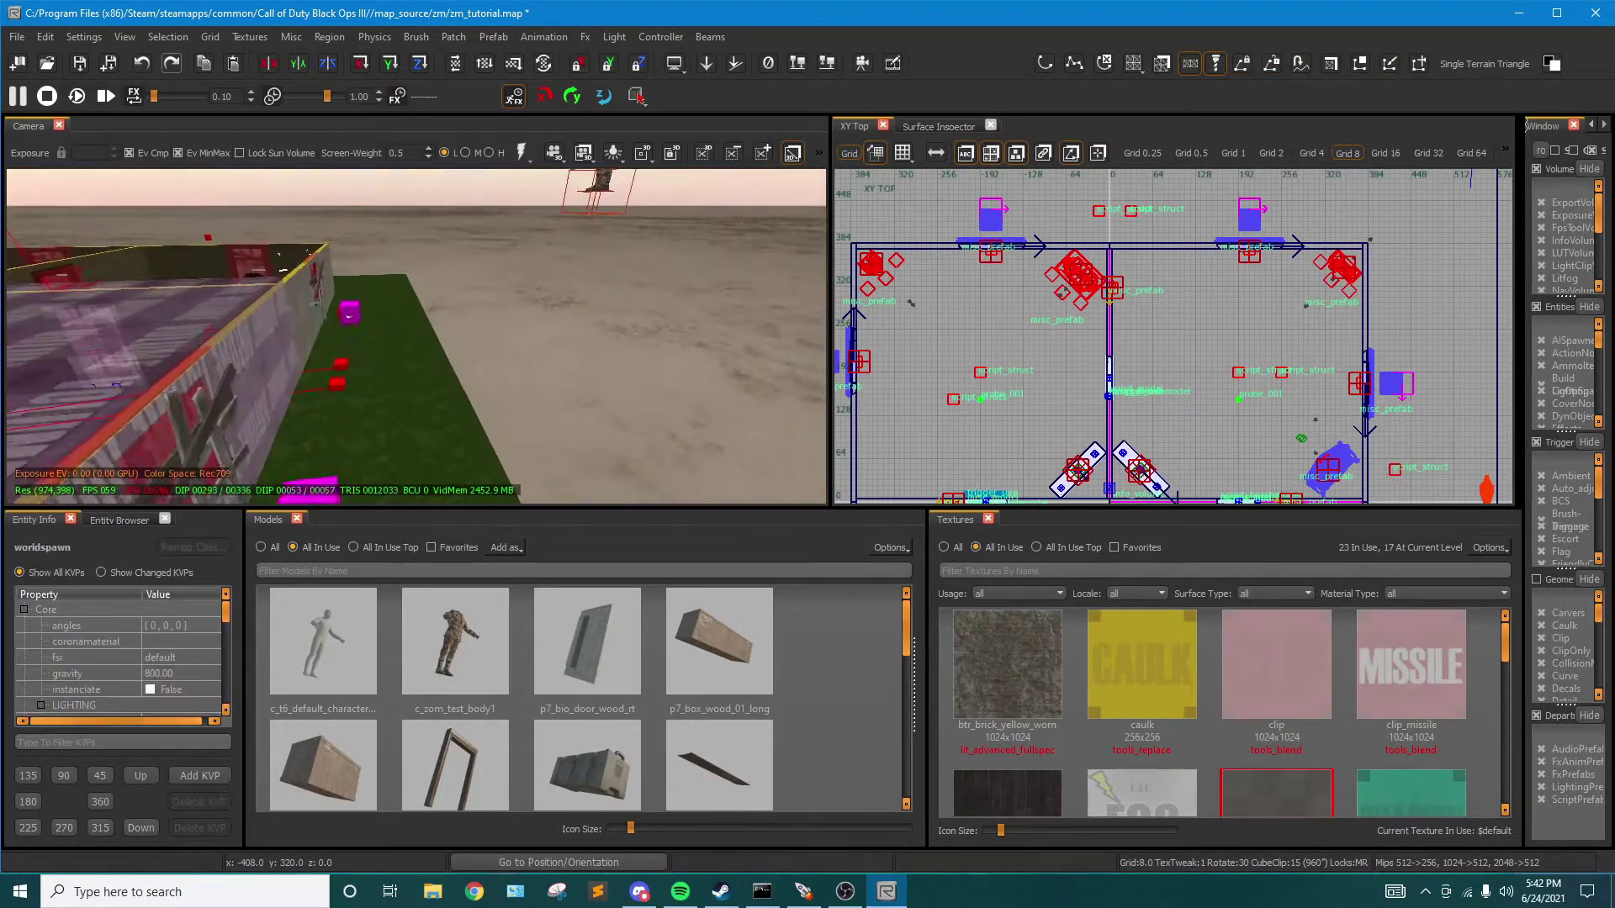
right_drag(444, 356, 303, 403)
right_drag(383, 284, 478, 428)
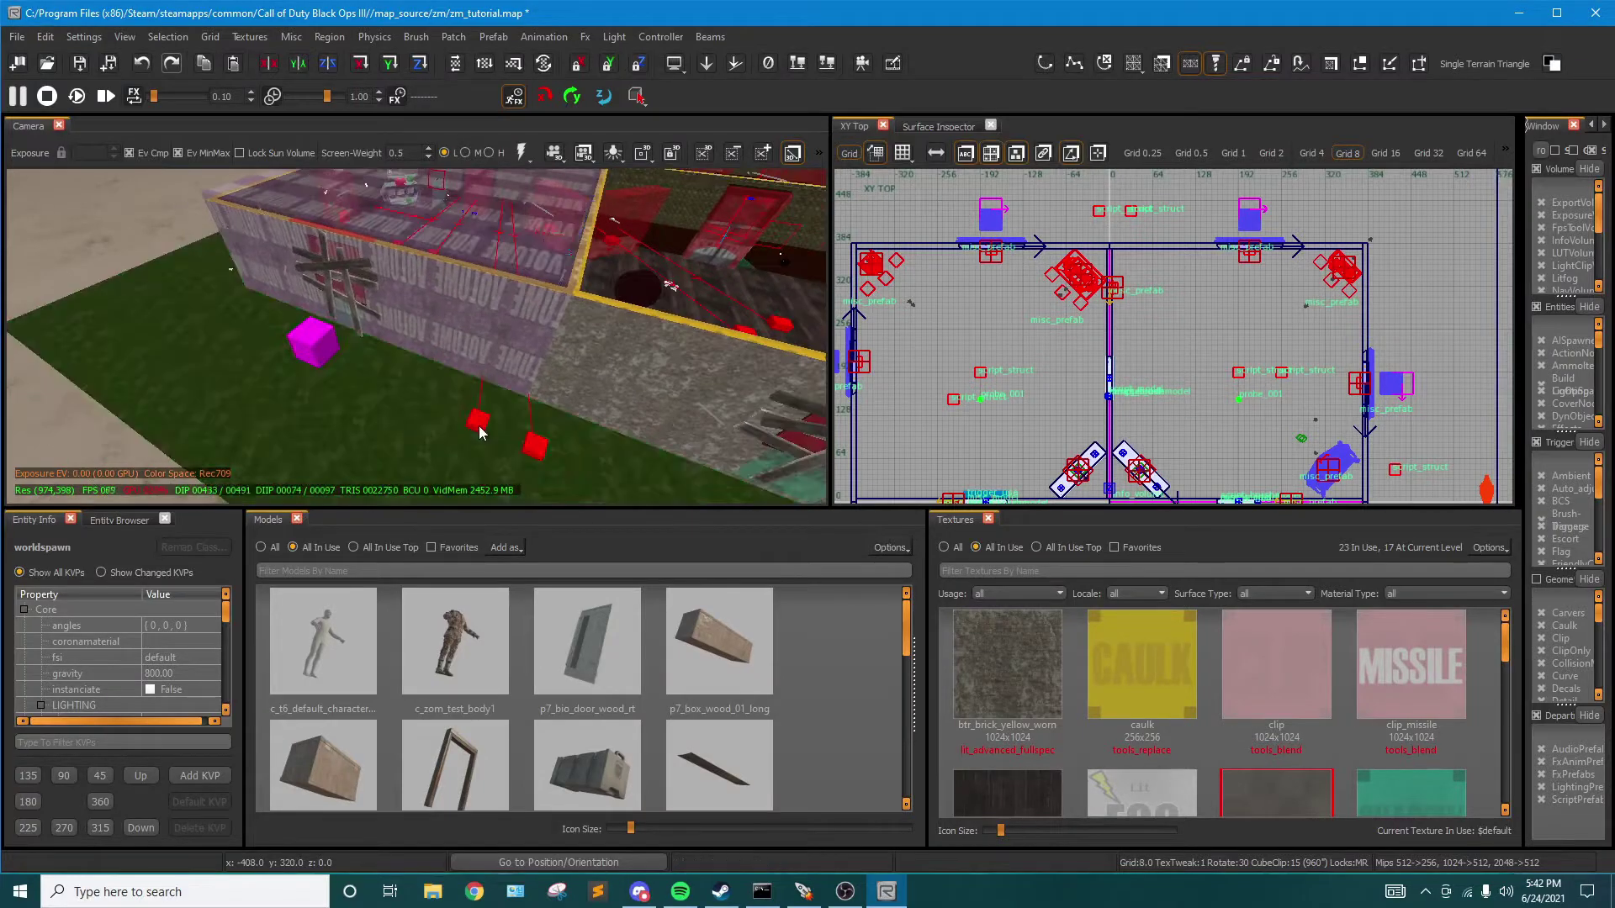
click(478, 425)
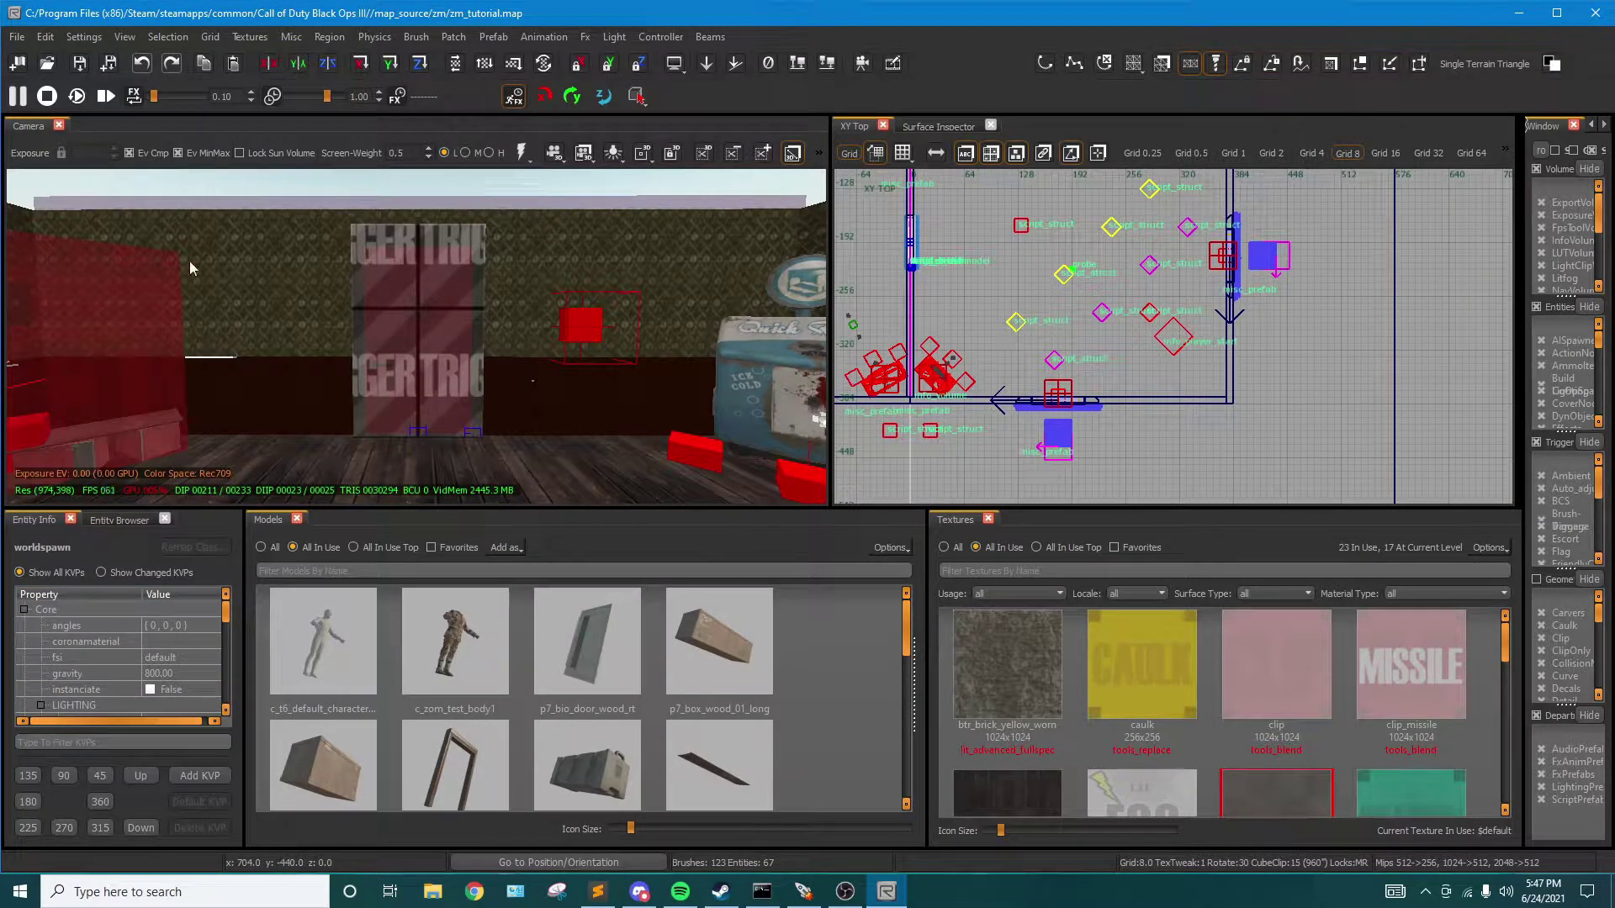
Delete the script_flag property from the door's script_model, temporarily hiding the use trigger in front of it
shift+click(434, 336)
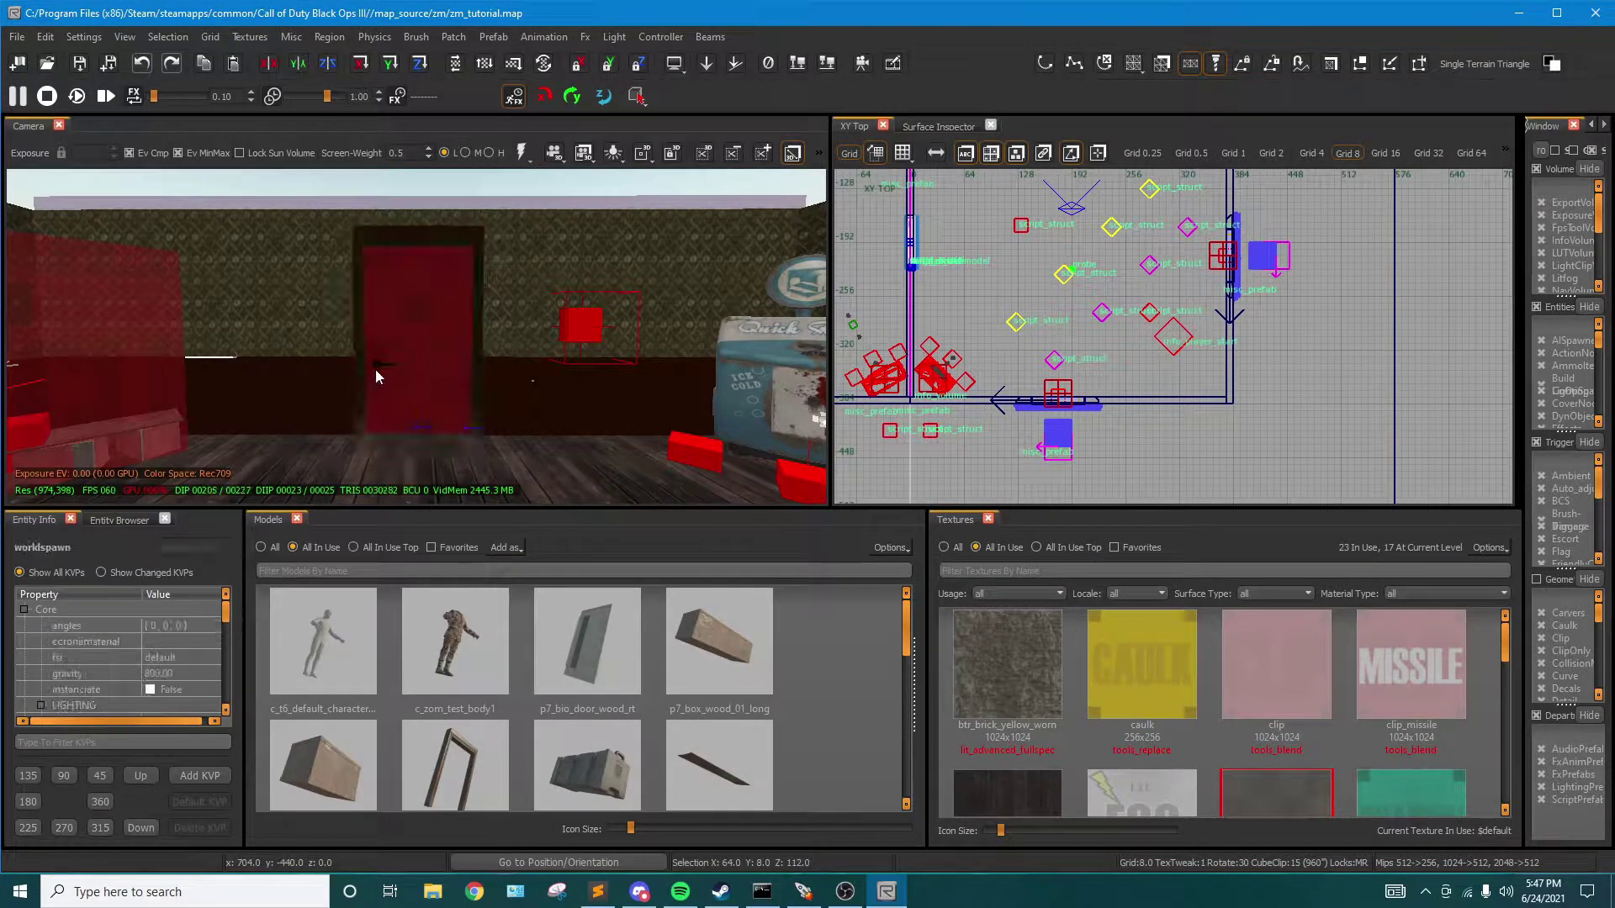
shift+click(375, 375)
shift+click(406, 406)
scroll(140, 688, down, 3)
scroll(140, 688, down, 1)
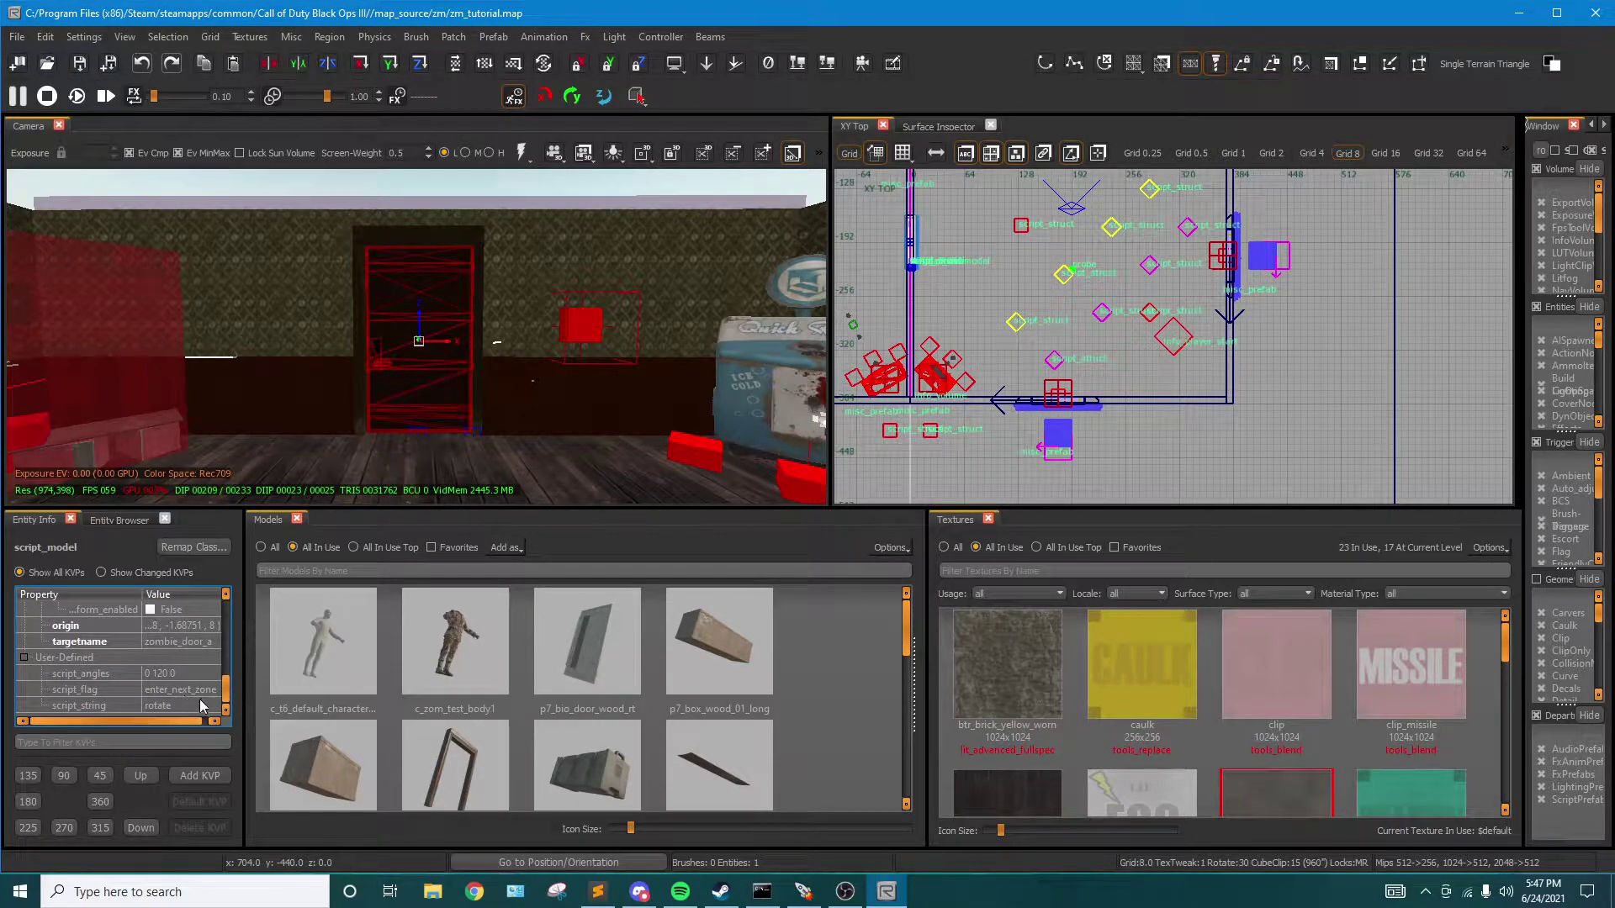
click(279, 647)
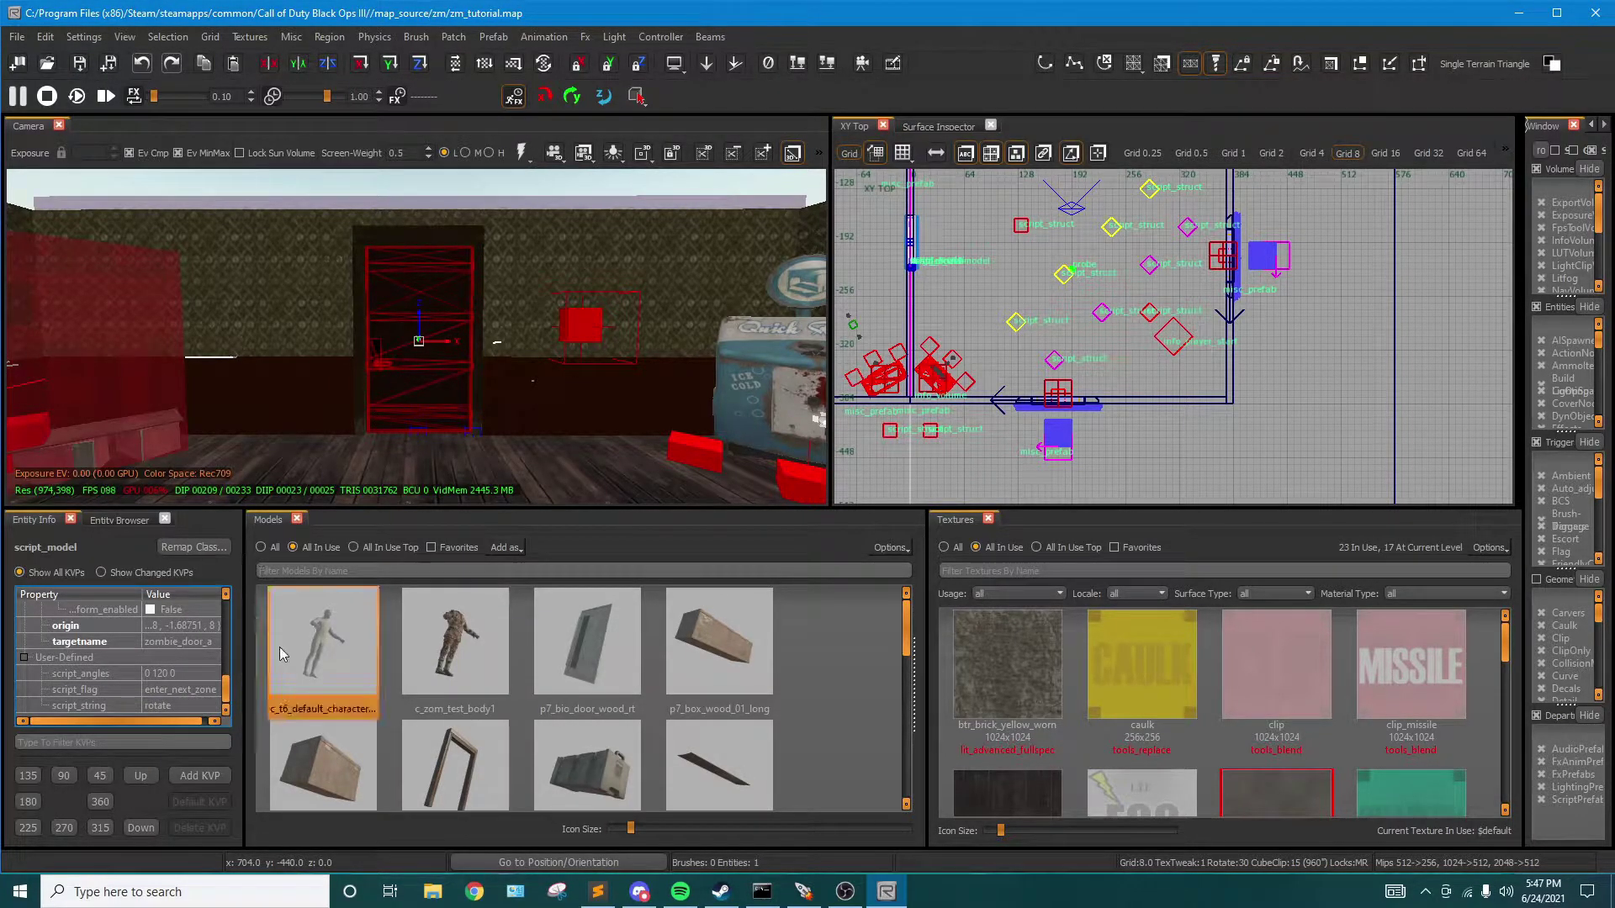
click(180, 690)
click(82, 692)
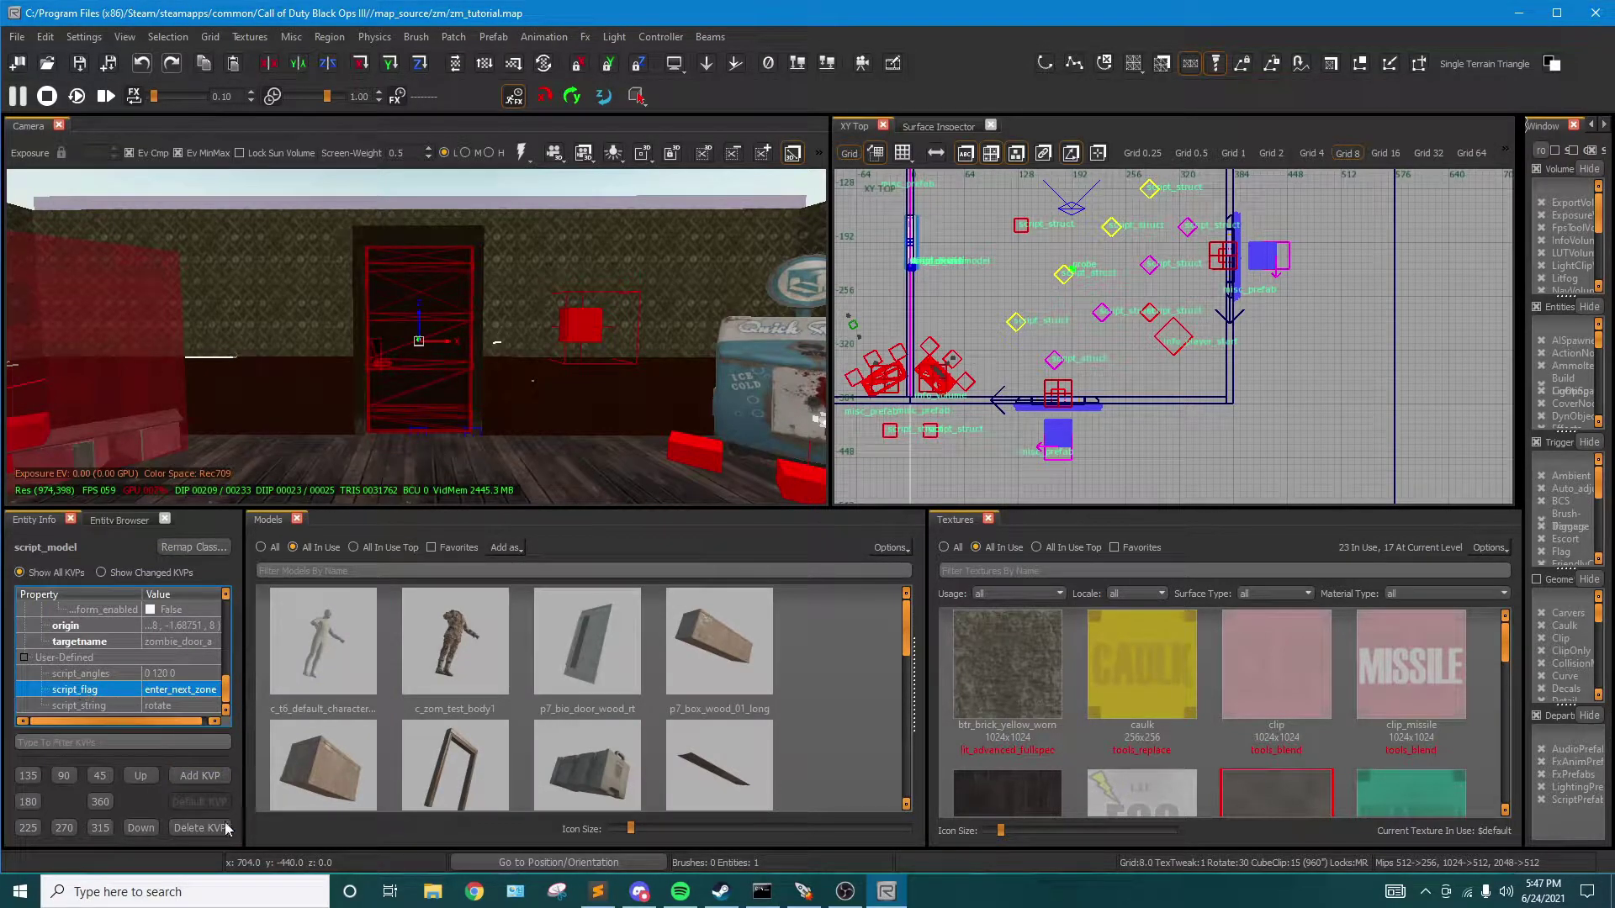
click(202, 830)
key(Escape)
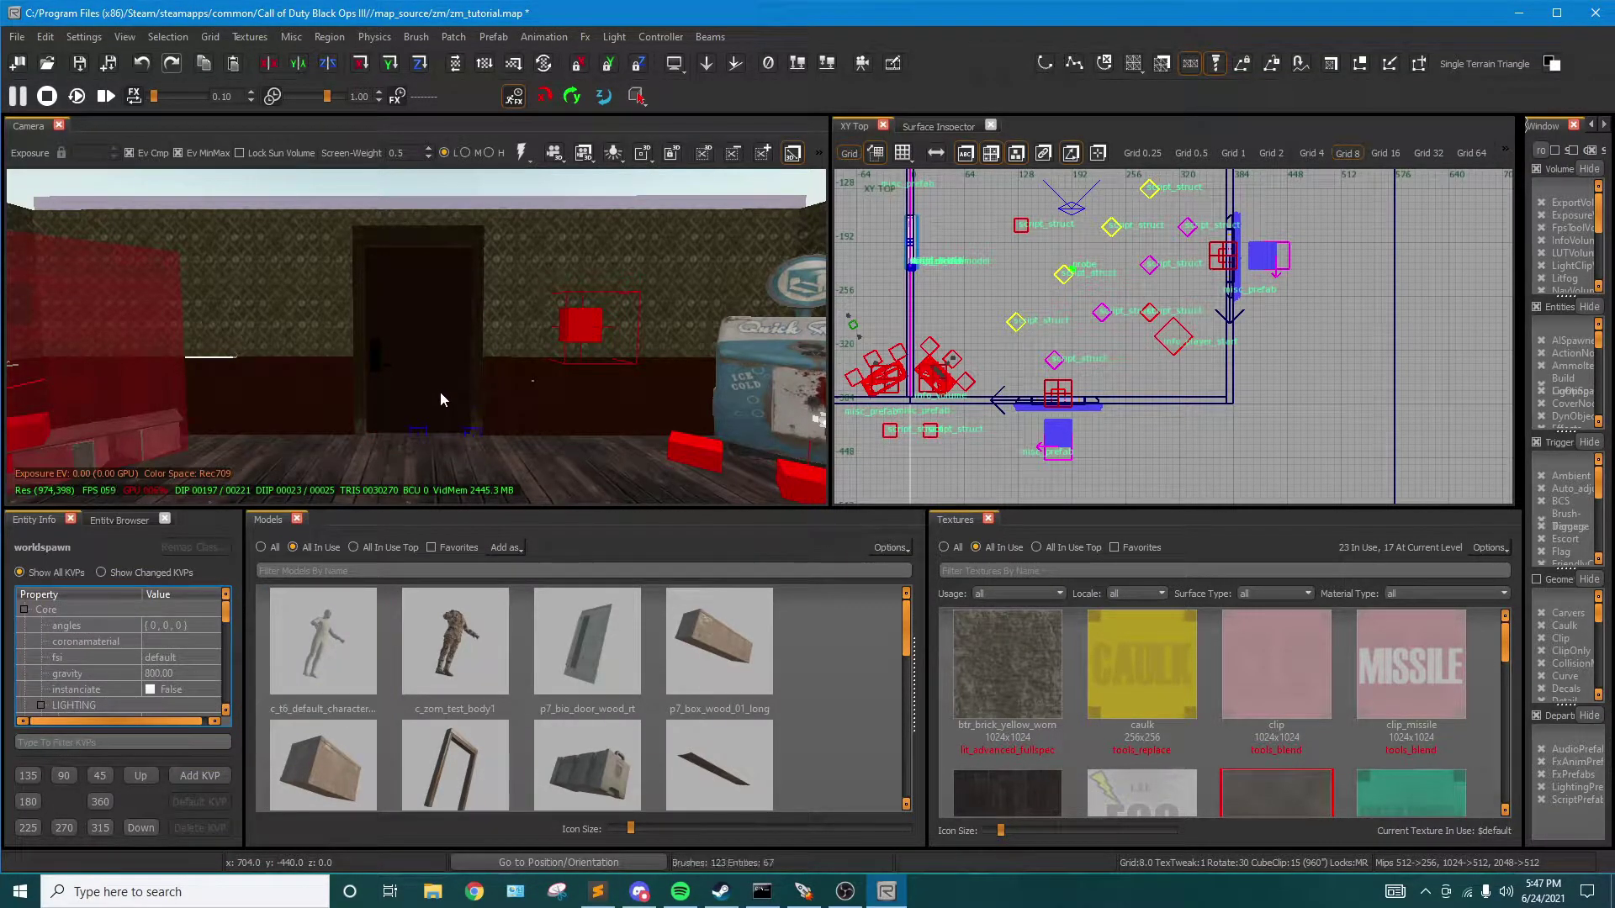
key(shift+h)
Add a script_flag property with the value enter_next_zone to the door's use trigger and save the map
right_drag(392, 342, 449, 342)
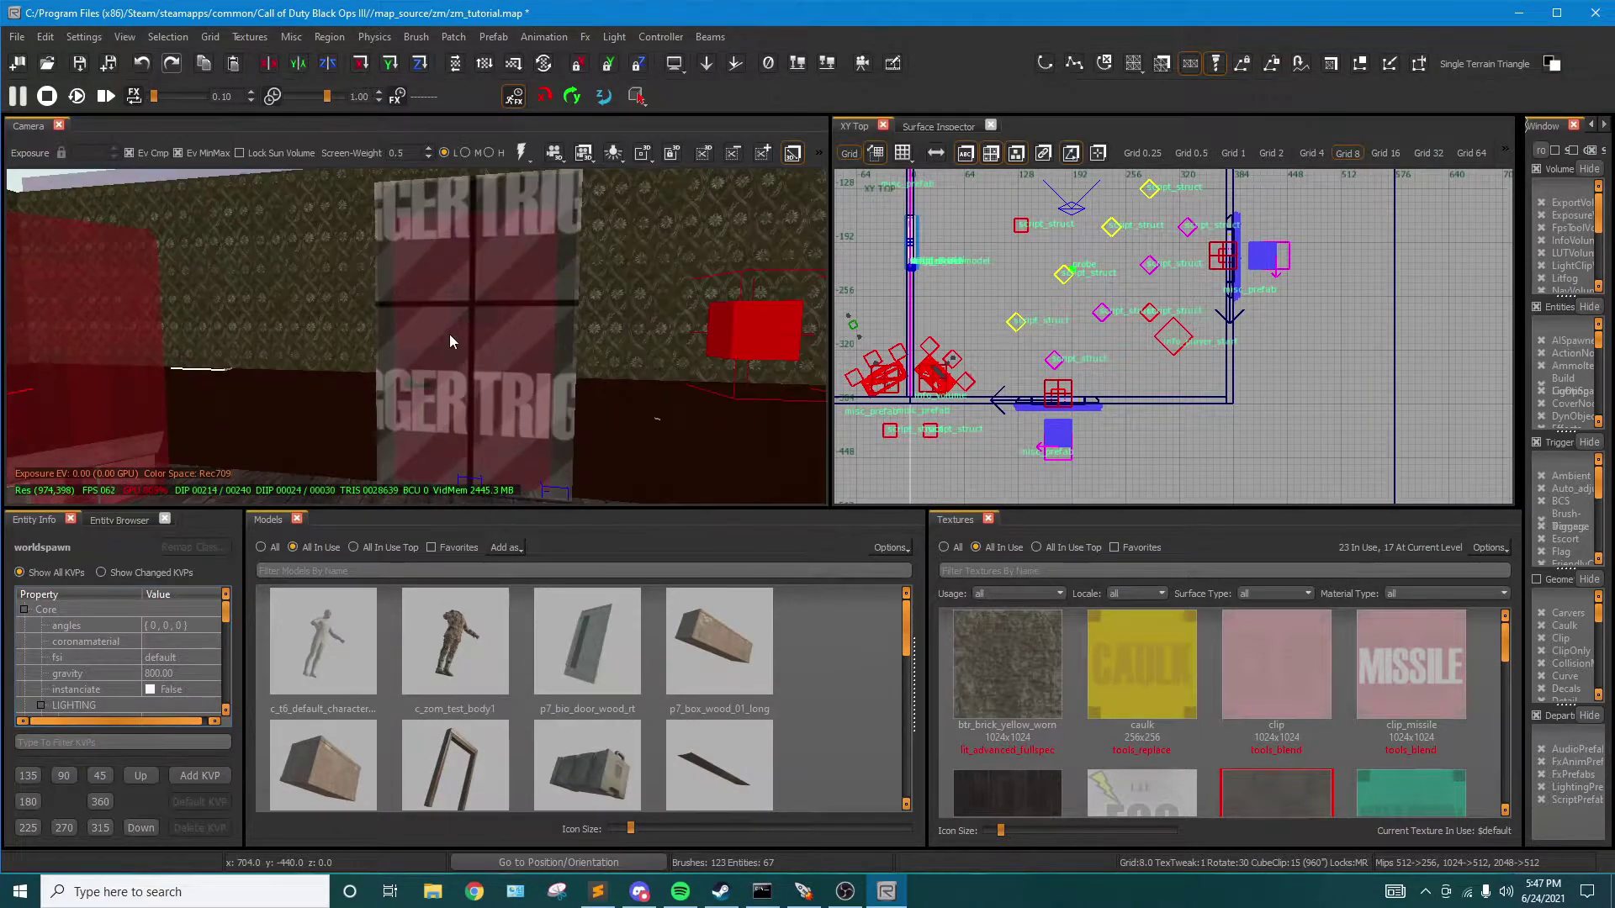
shift+click(449, 334)
click(200, 776)
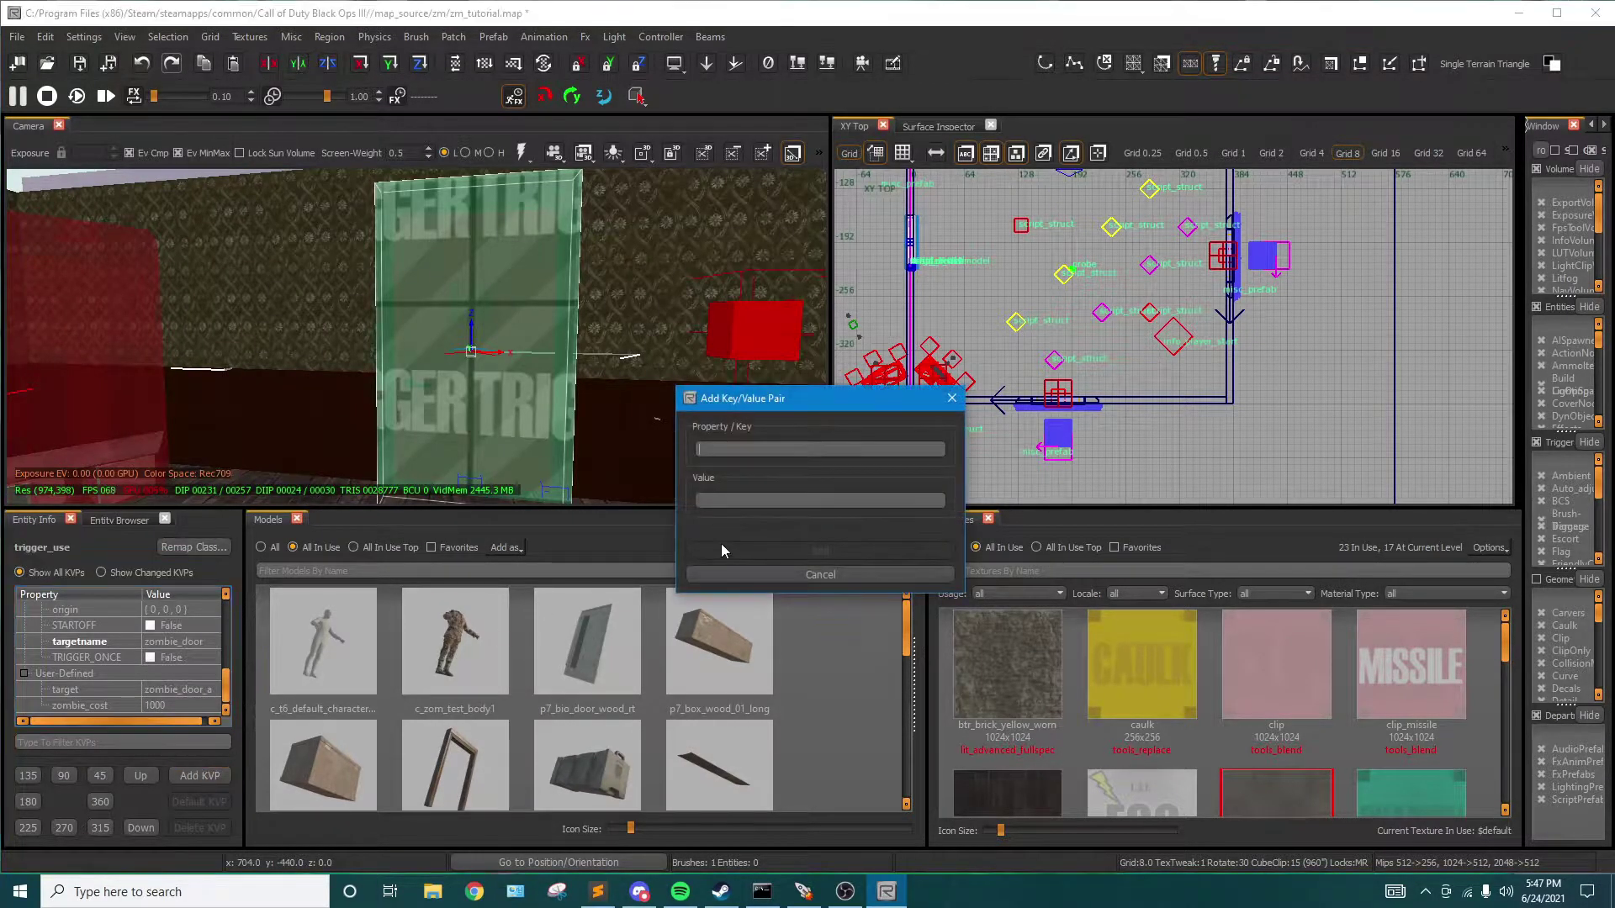
text(SCRIPT)
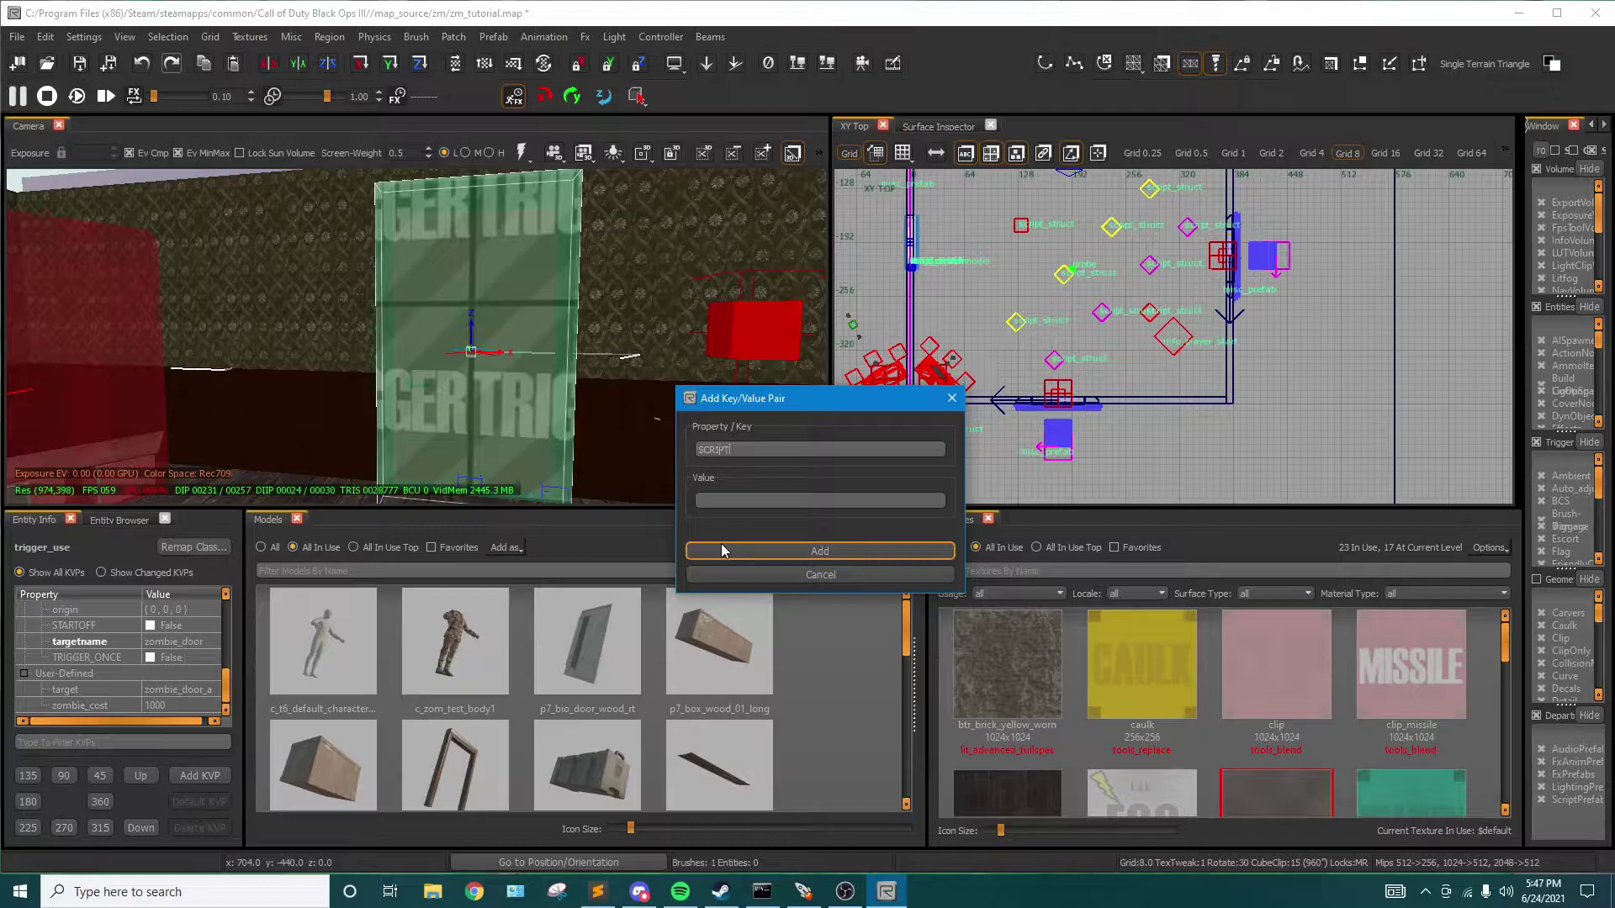
key(BackSpace)
key(BackSpace)
key(BackSpace)
key(BackSpace)
key(BackSpace)
text(script_flag)
text(enter_next_zone)
click(765, 557)
key(Escape)
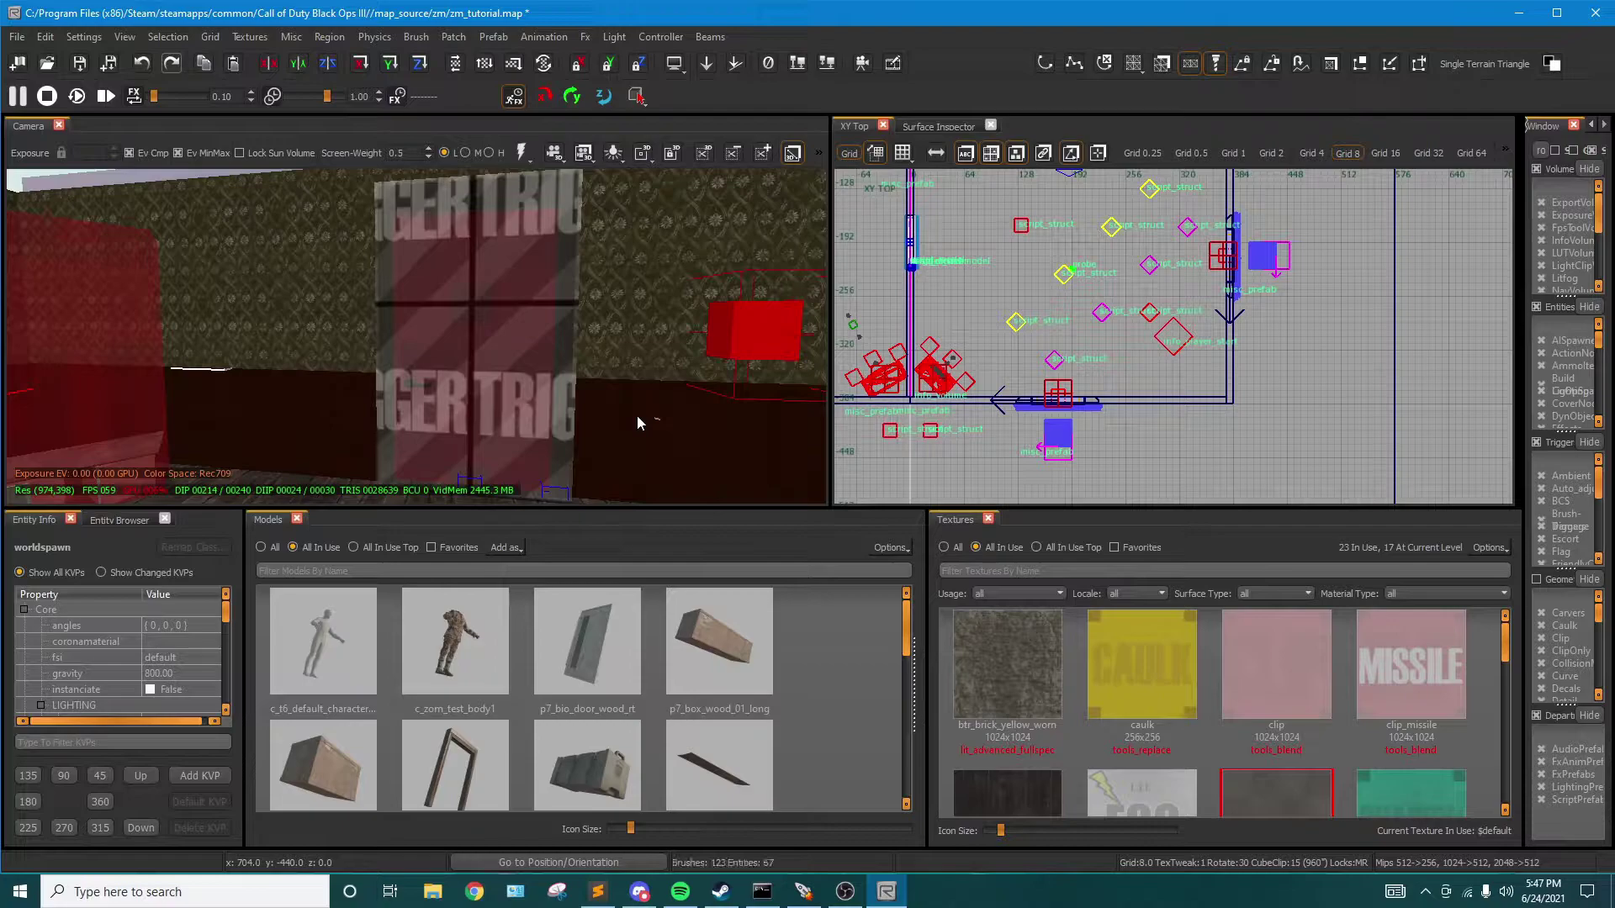
key(ctrl+s)
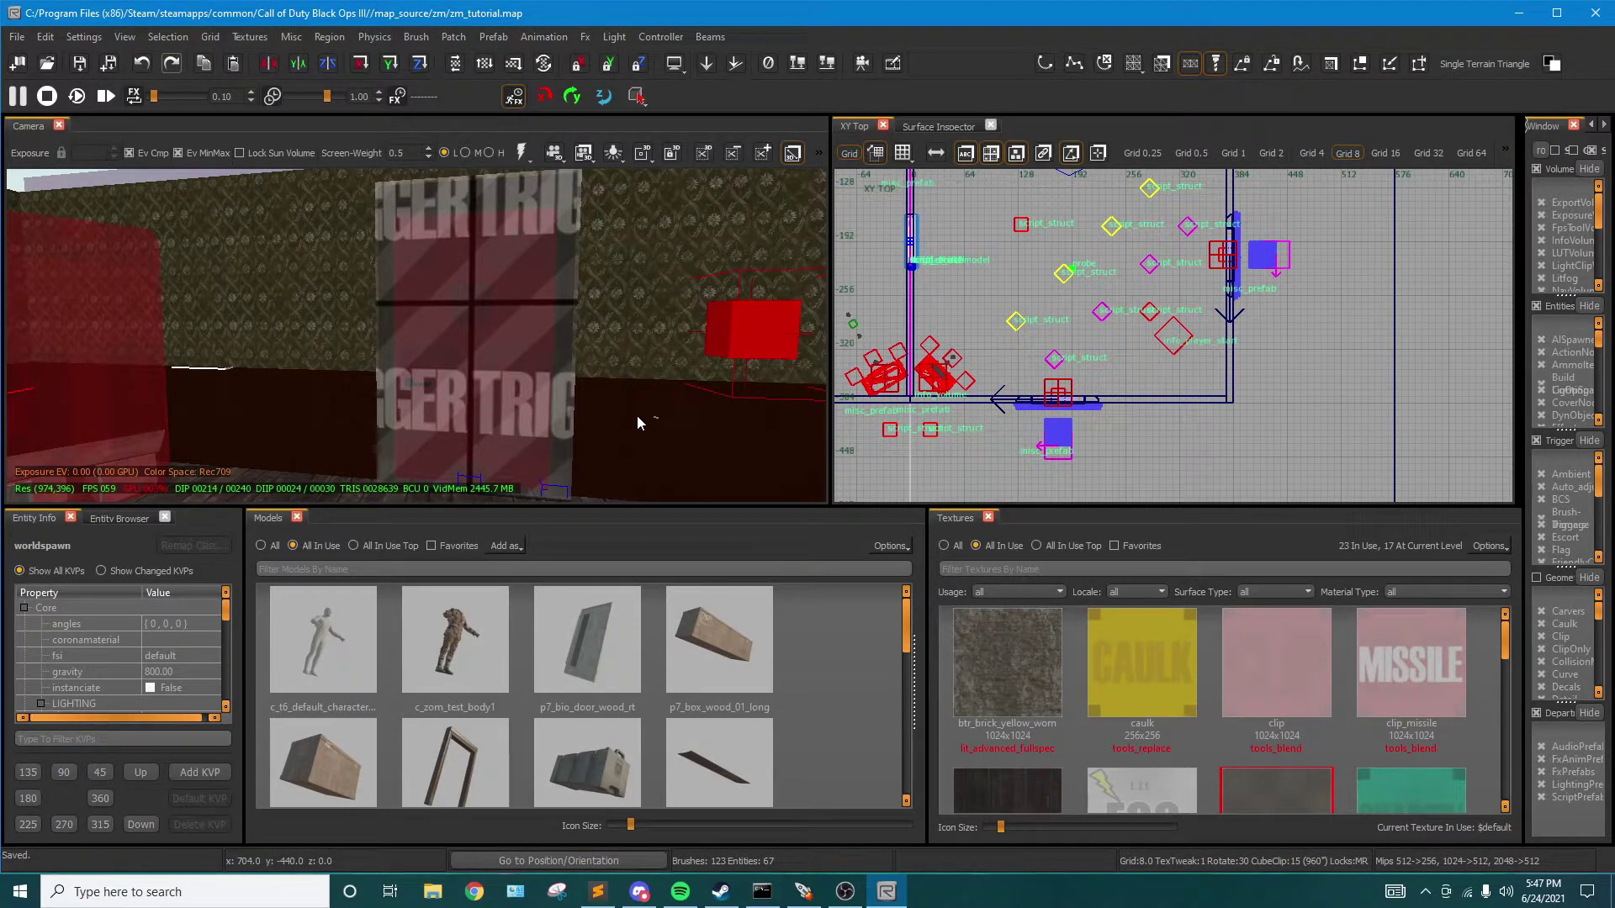
Review the trigger in the wall between the rooms and the layout of the zone volumes from above
right_drag(624, 407, 519, 424)
mouse_move(572, 365)
right_down()
mouse_move(533, 411)
mouse_move(568, 353)
mouse_move(553, 418)
right_up()
shift+click(558, 375)
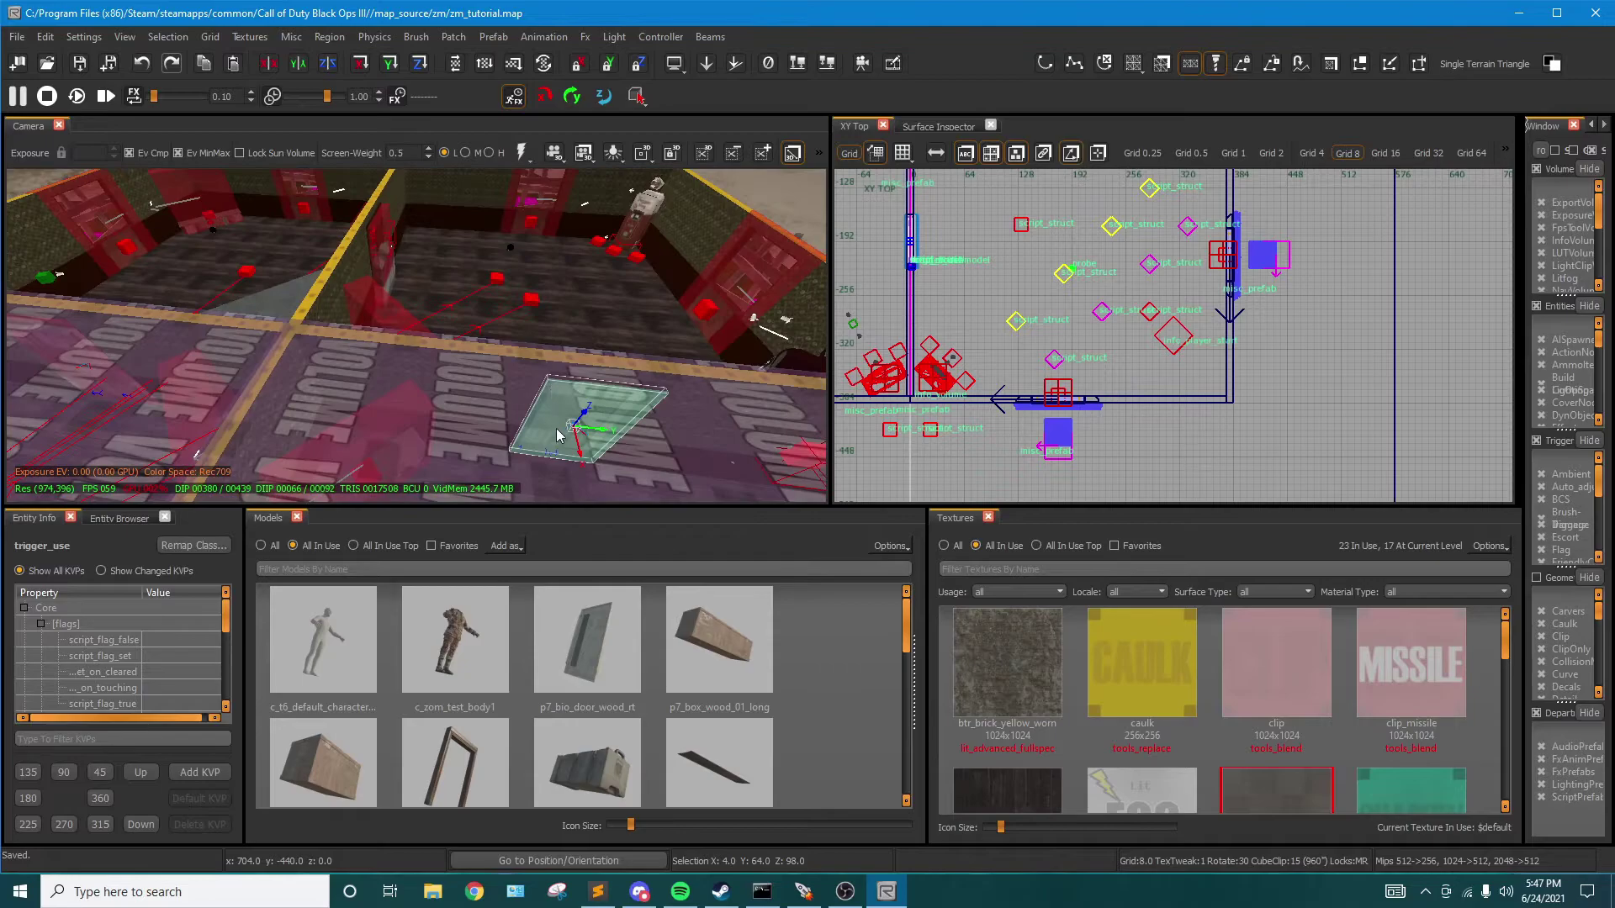
key(Escape)
mouse_move(552, 259)
right_down()
mouse_move(502, 175)
mouse_move(593, 286)
mouse_move(507, 568)
mouse_move(617, 451)
right_up()
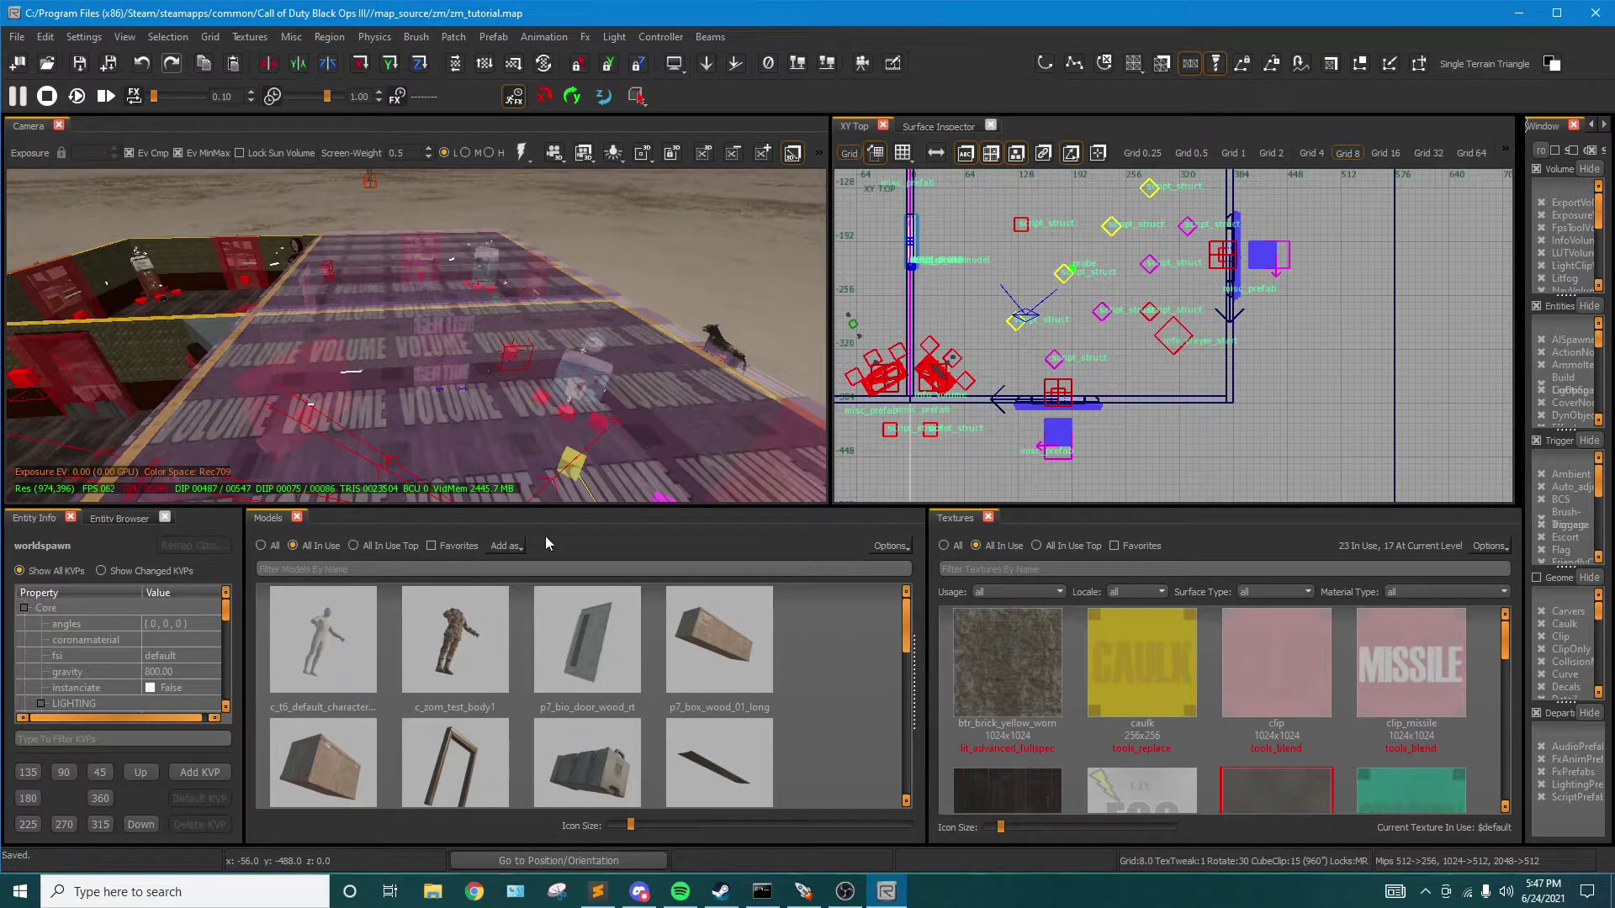
Switch to zm_tutorial.gsc in Sublime Text and examine the add_adjacent_zone line with its start_zone, next_zone and enter_next_zone arguments
key(alt+Tab)
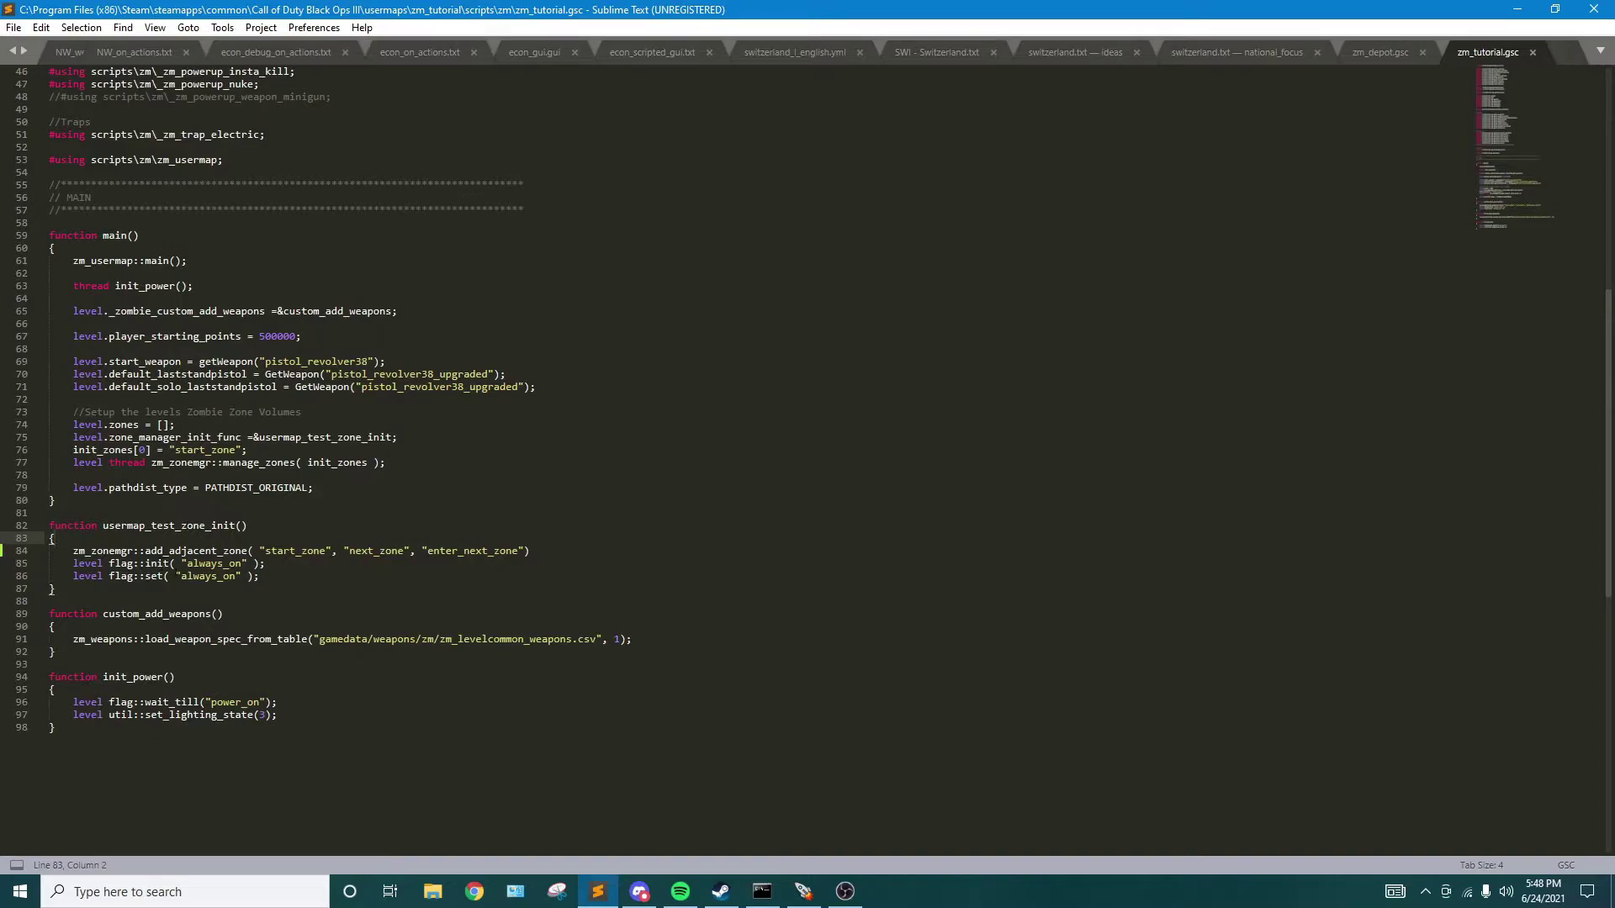
drag(74, 564, 261, 577)
click(261, 577)
drag(67, 555, 554, 549)
key(Right)
drag(266, 551, 331, 561)
click(328, 557)
drag(350, 554, 405, 551)
click(403, 555)
drag(348, 554, 410, 554)
click(410, 553)
drag(428, 553, 519, 554)
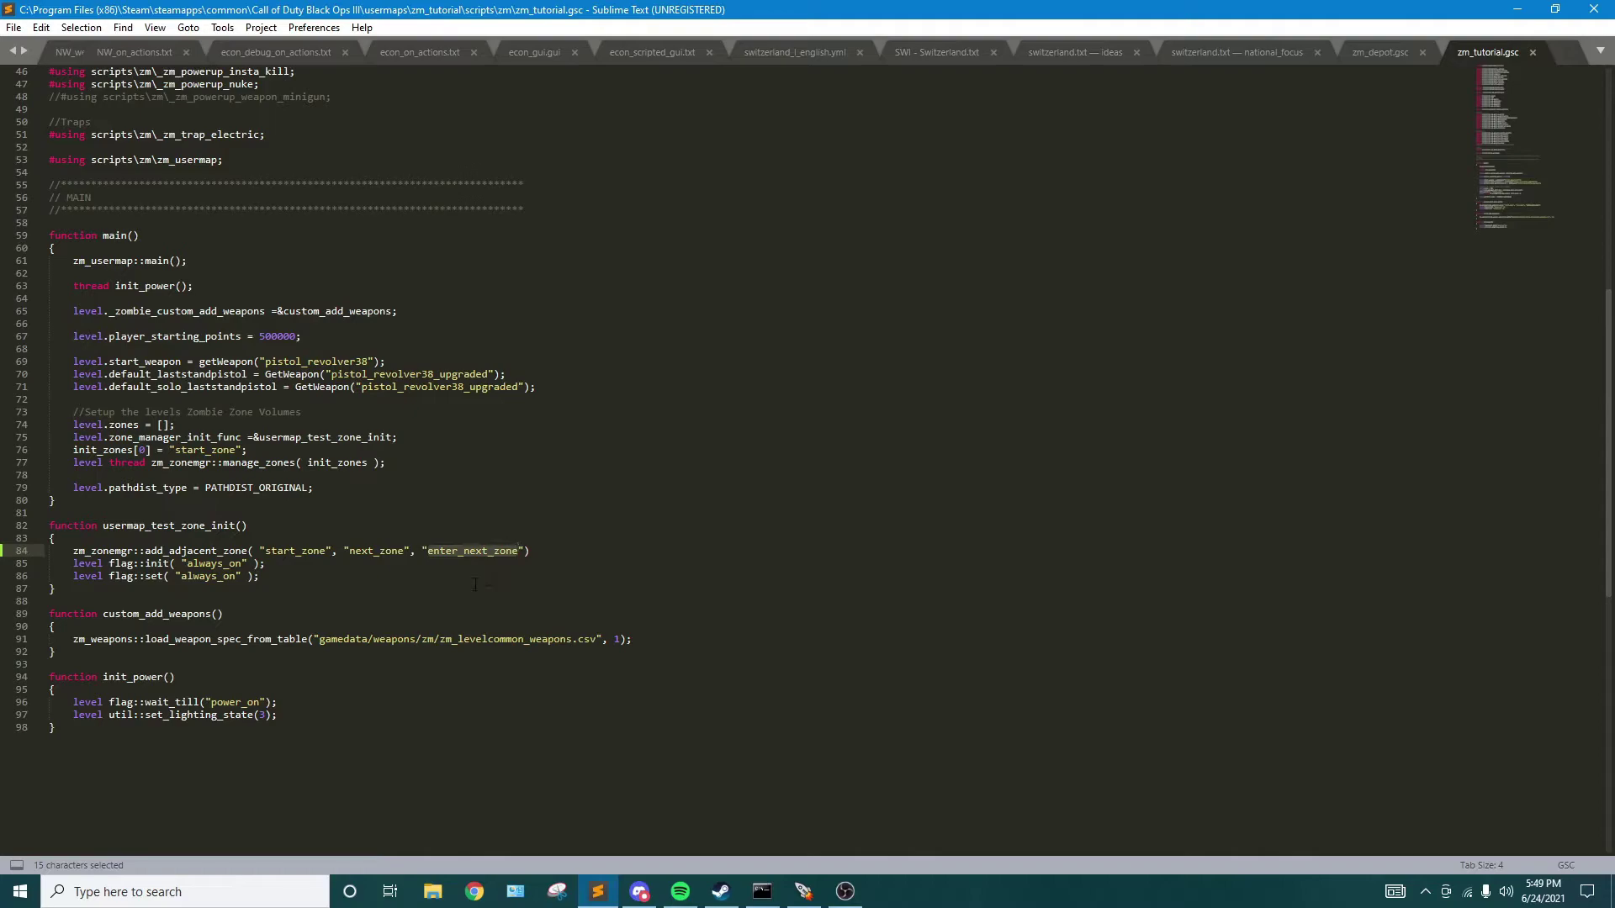
click(469, 552)
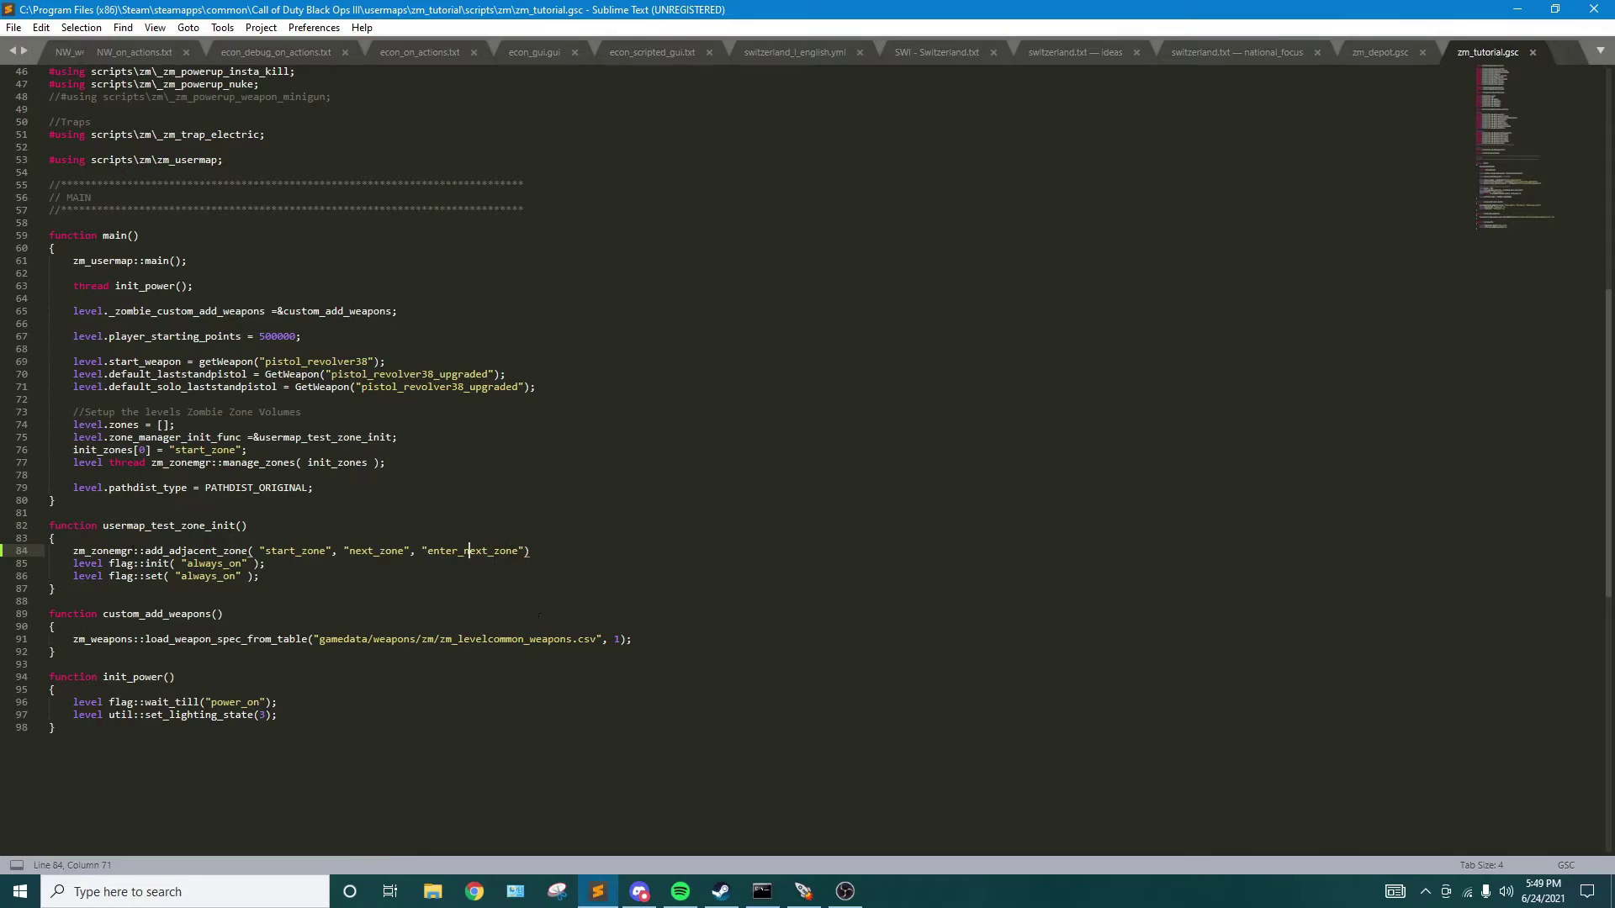
Duplicate the add_adjacent_zone line directly below the original in usermap_test_zone_init
drag(73, 551, 174, 551)
key(Up)
drag(535, 552, 64, 546)
key(ctrl+c)
click(547, 555)
key(Return)
key(ctrl+v)
Change the duplicated line's arguments to "next_zone", "evennext_zone" and "enter_evennext_zone"
double_click(349, 551)
key(ctrl+c)
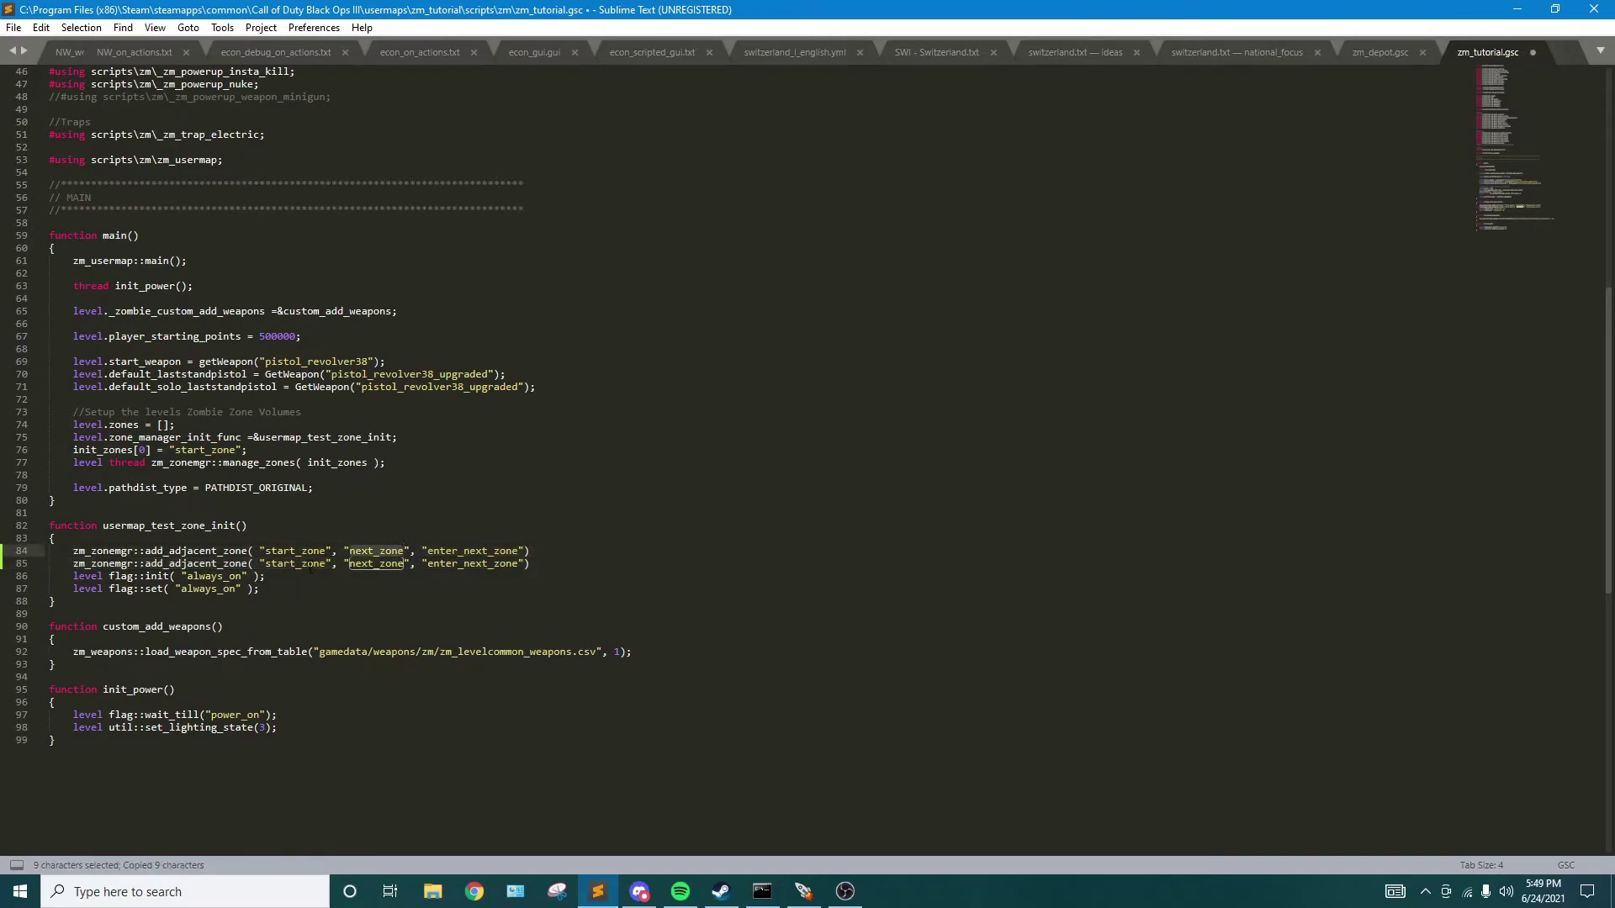
double_click(308, 565)
key(ctrl+v)
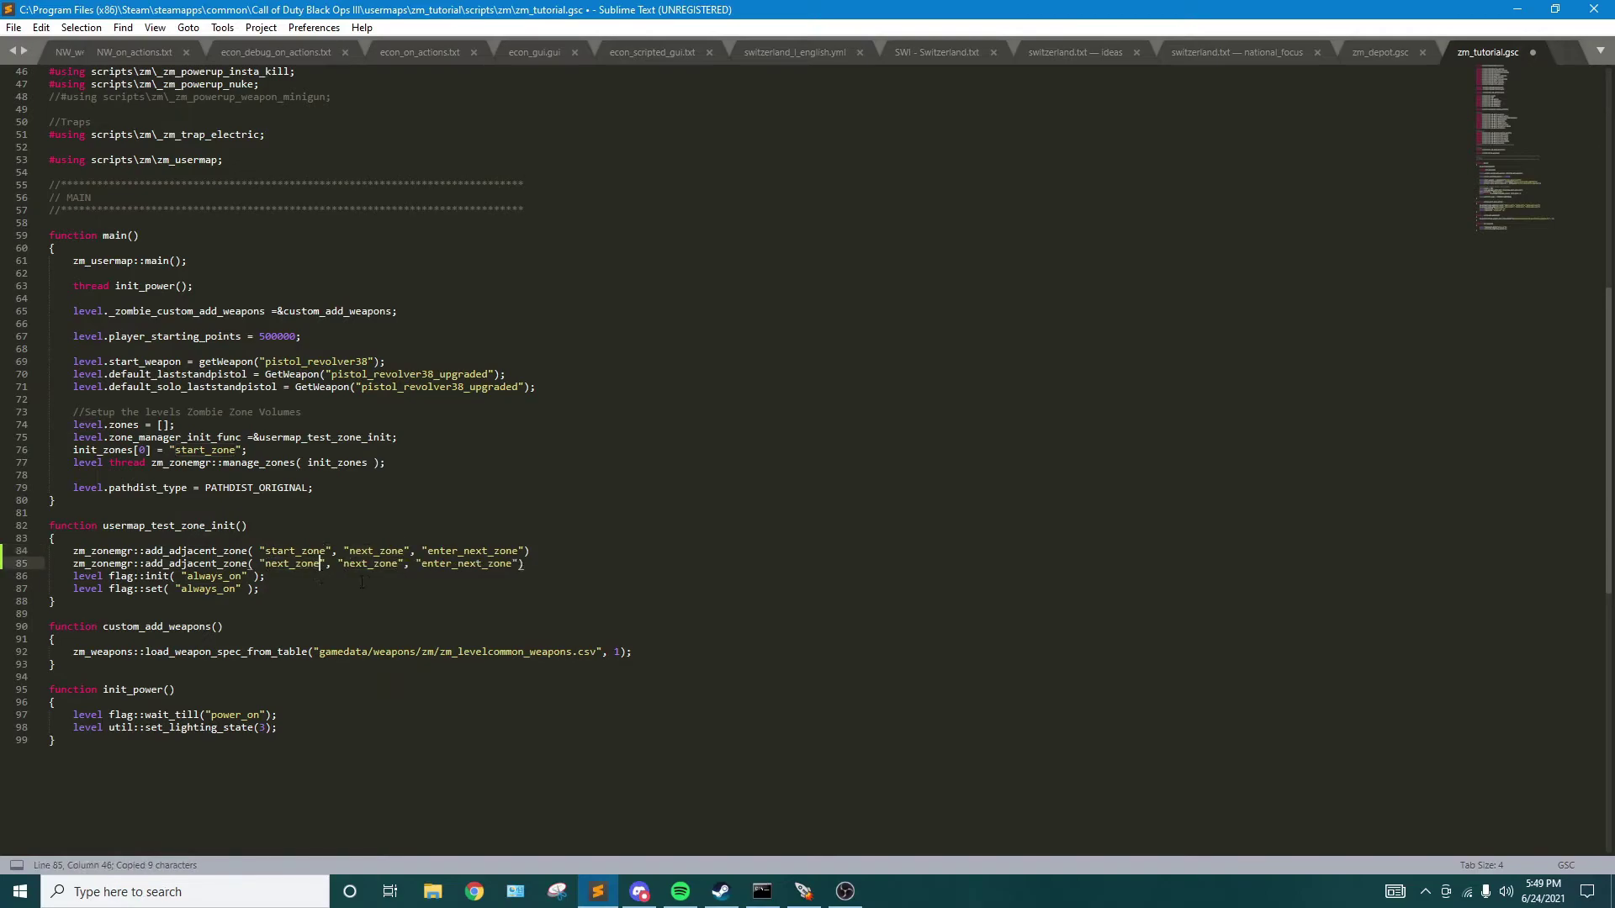
click(344, 563)
double_click(362, 564)
click(347, 564)
text(even)
click(482, 564)
text(even)
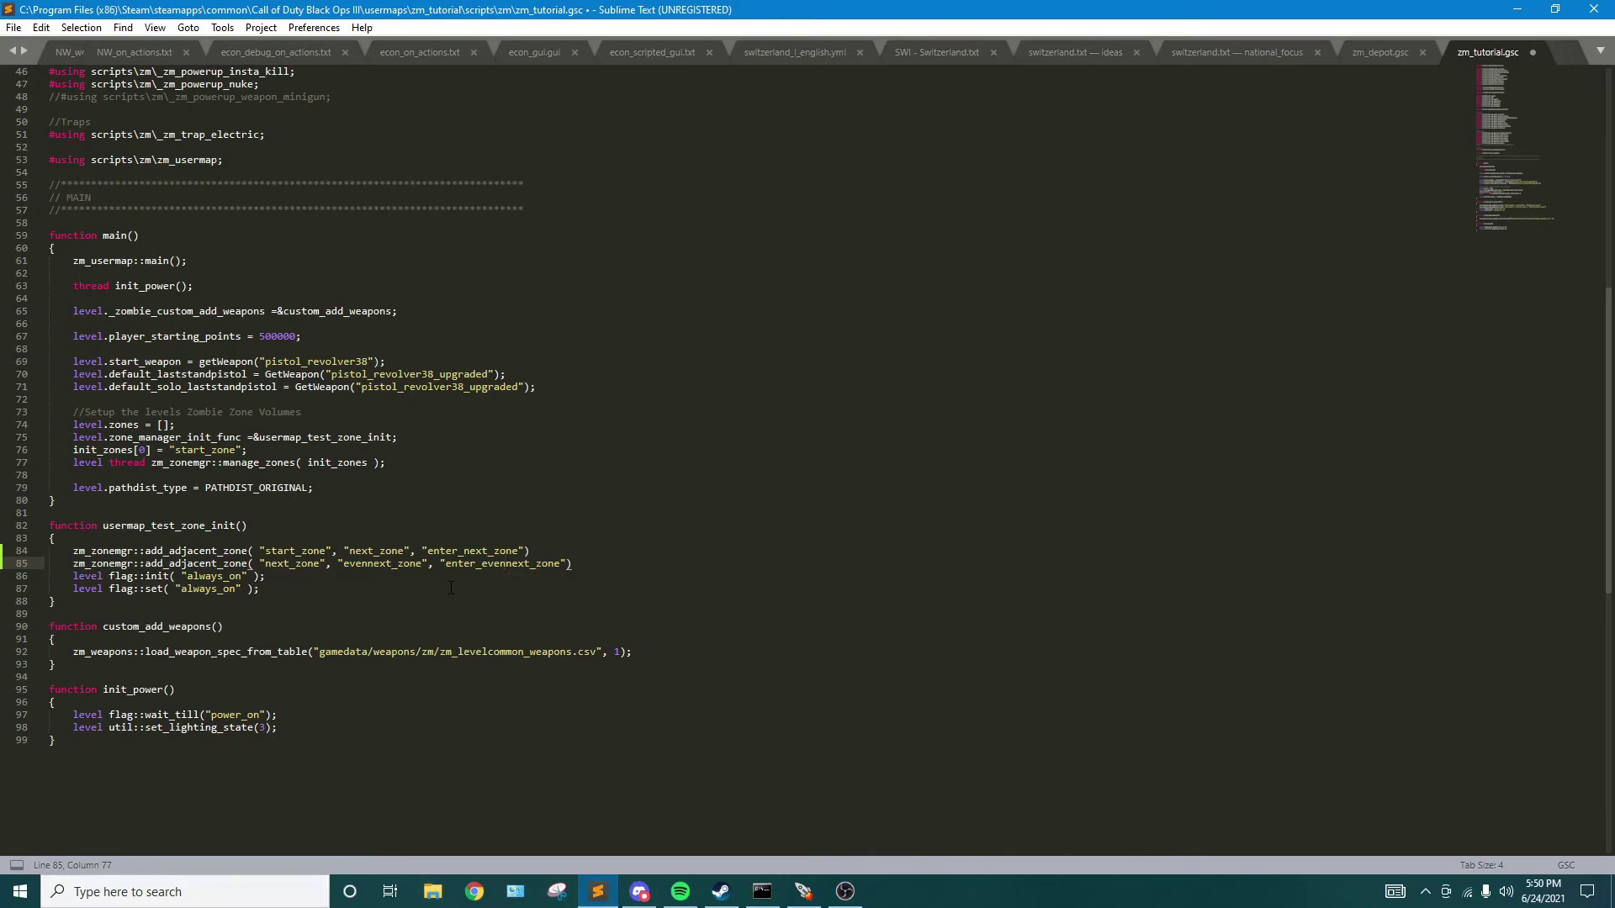
Delete the duplicated add_adjacent_zone line and save zm_tutorial.gsc
drag(572, 565, 17, 569)
key(BackSpace)
key(BackSpace)
key(ctrl+s)
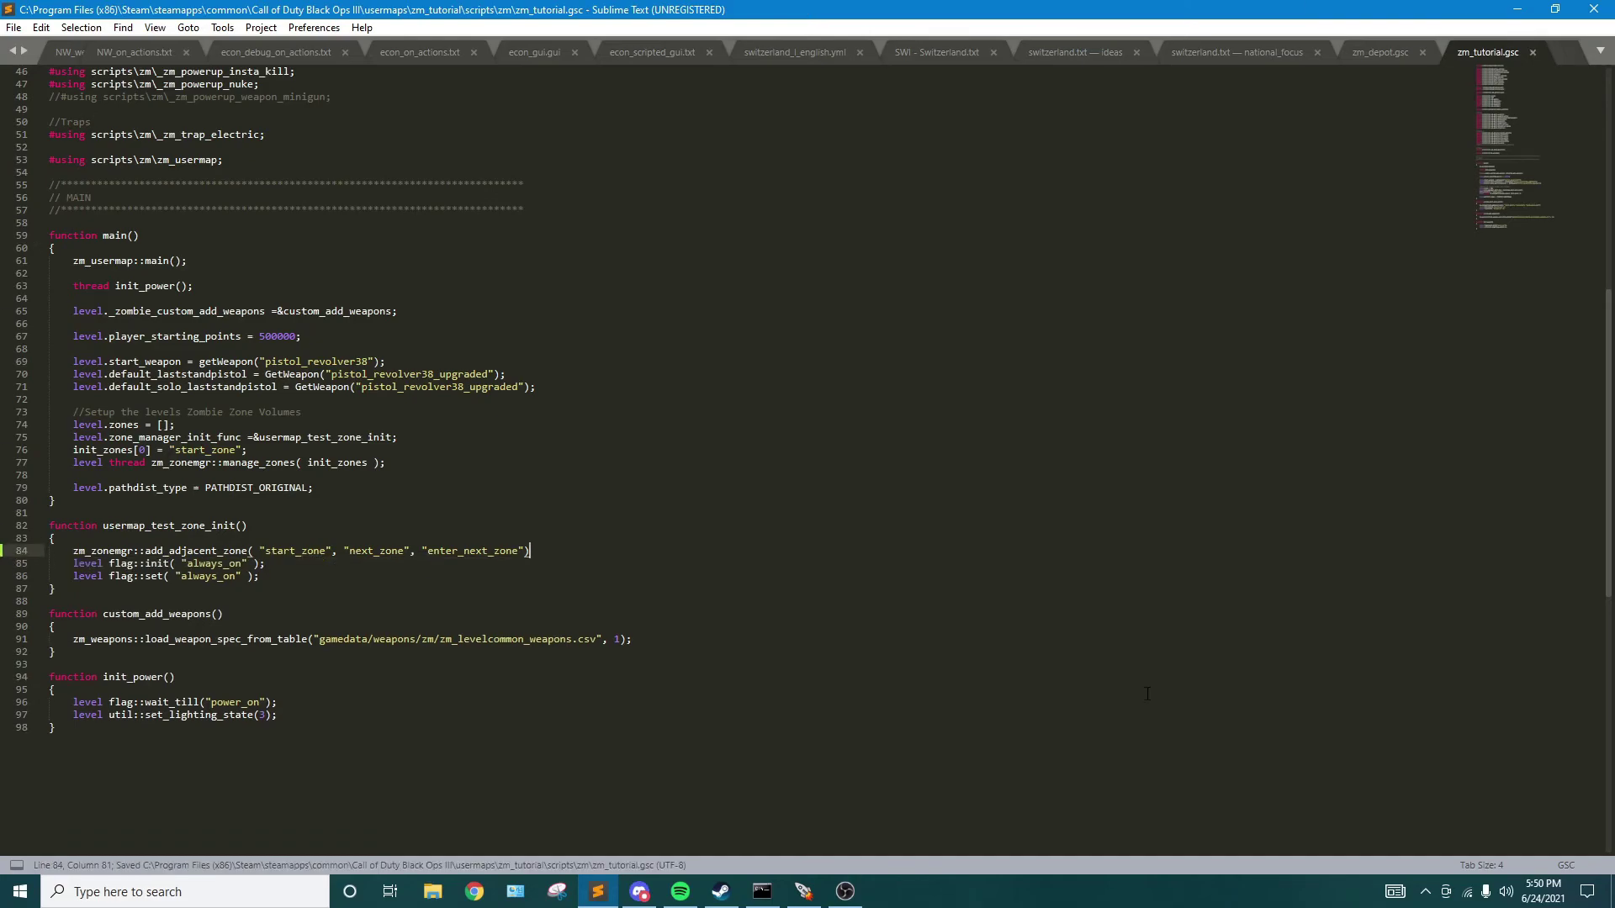
click(623, 460)
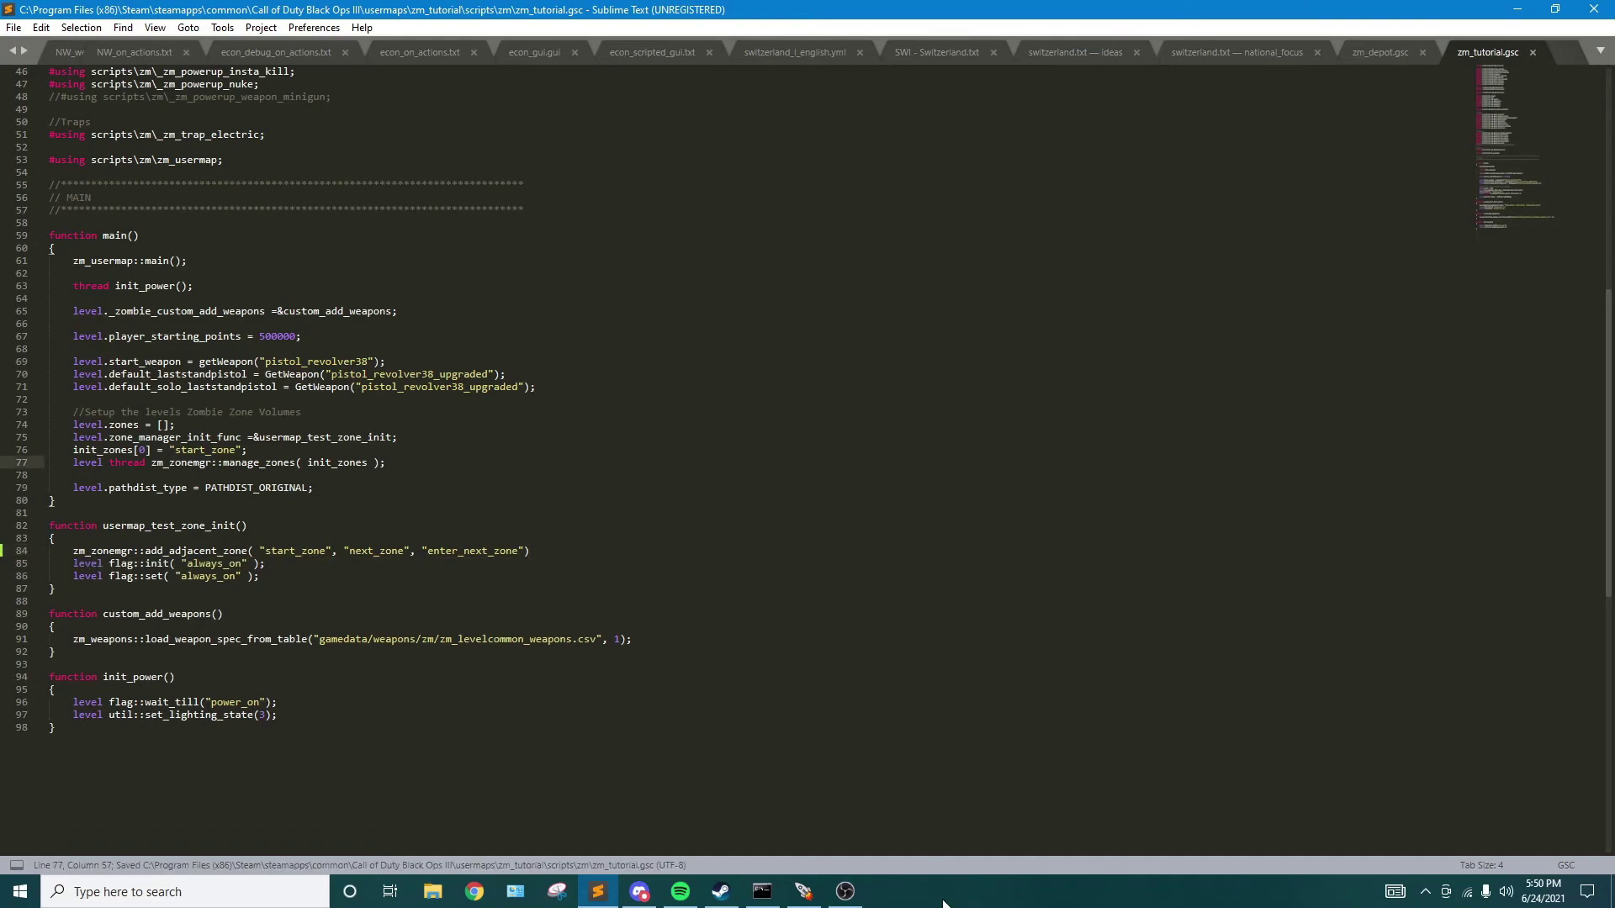